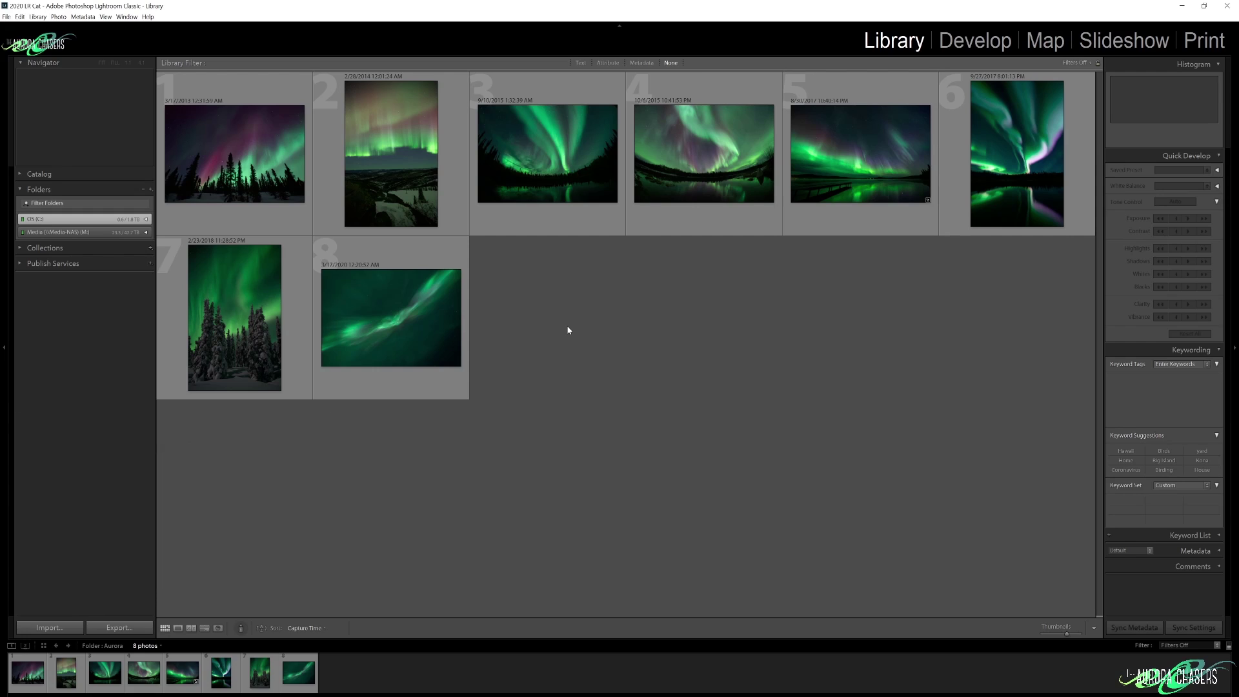
- Open the first photo, the pink and green aurora over spruces, in Develop and switch its info overlay to camera and exposure details
left_click(228, 166)
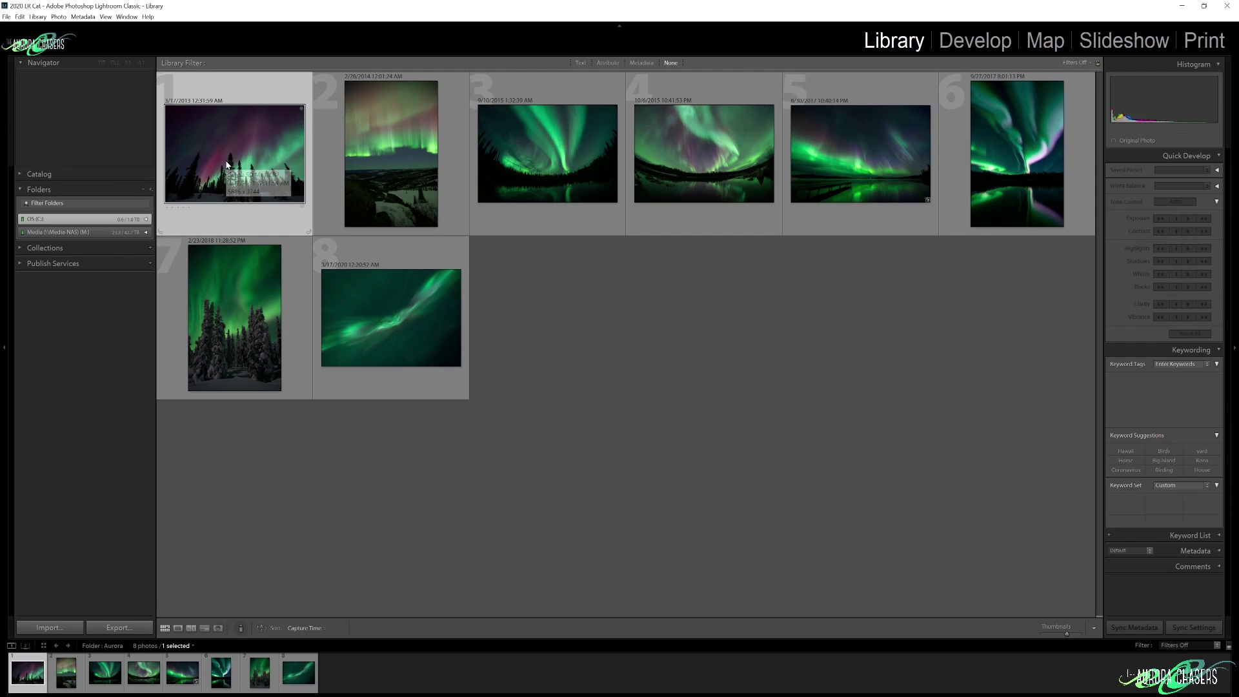
double_click(237, 163)
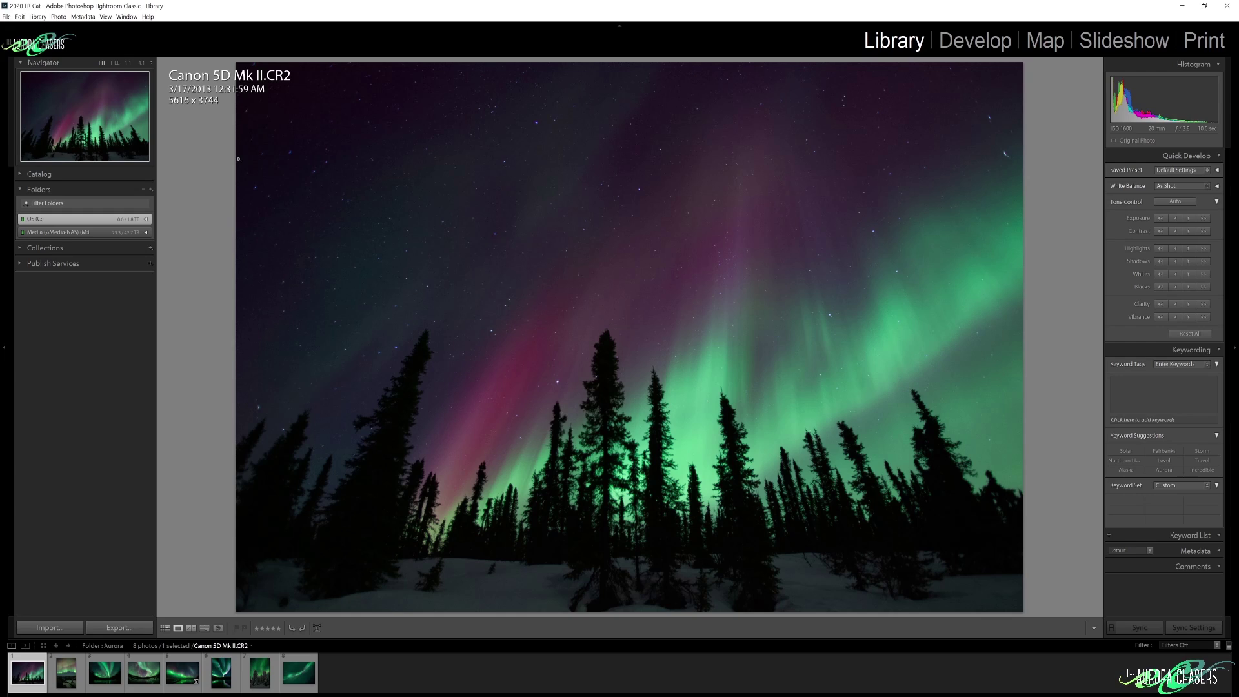
left_click(975, 41)
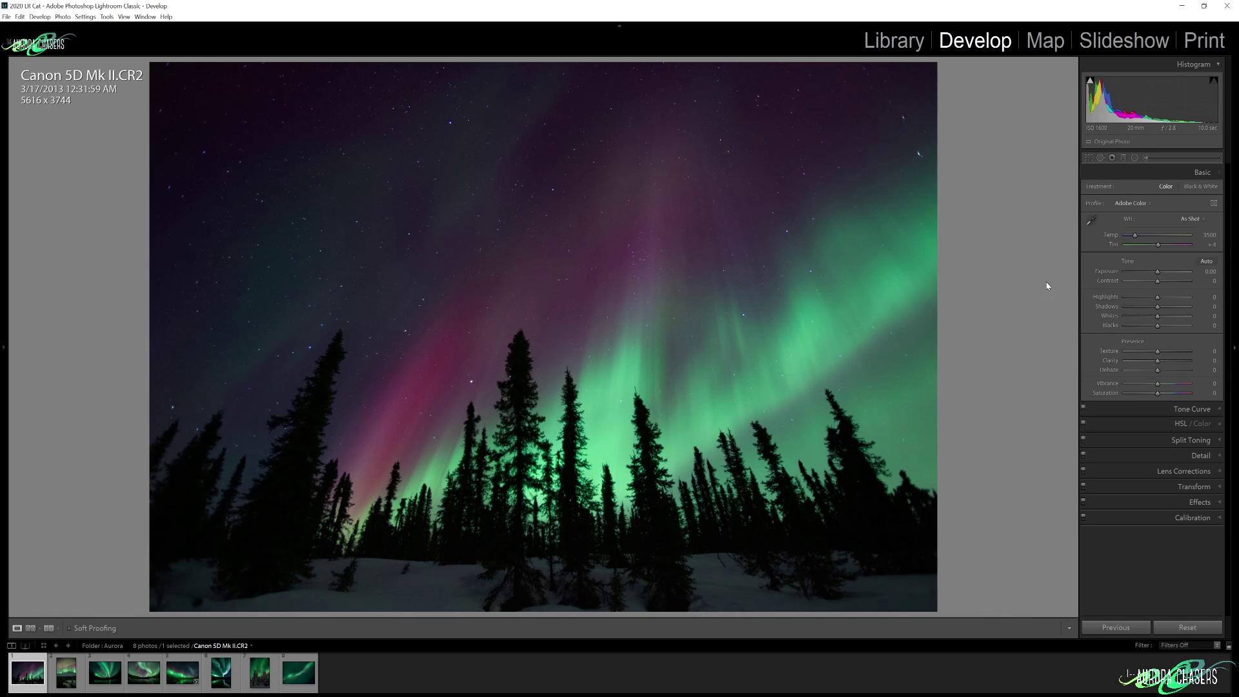
key("i")
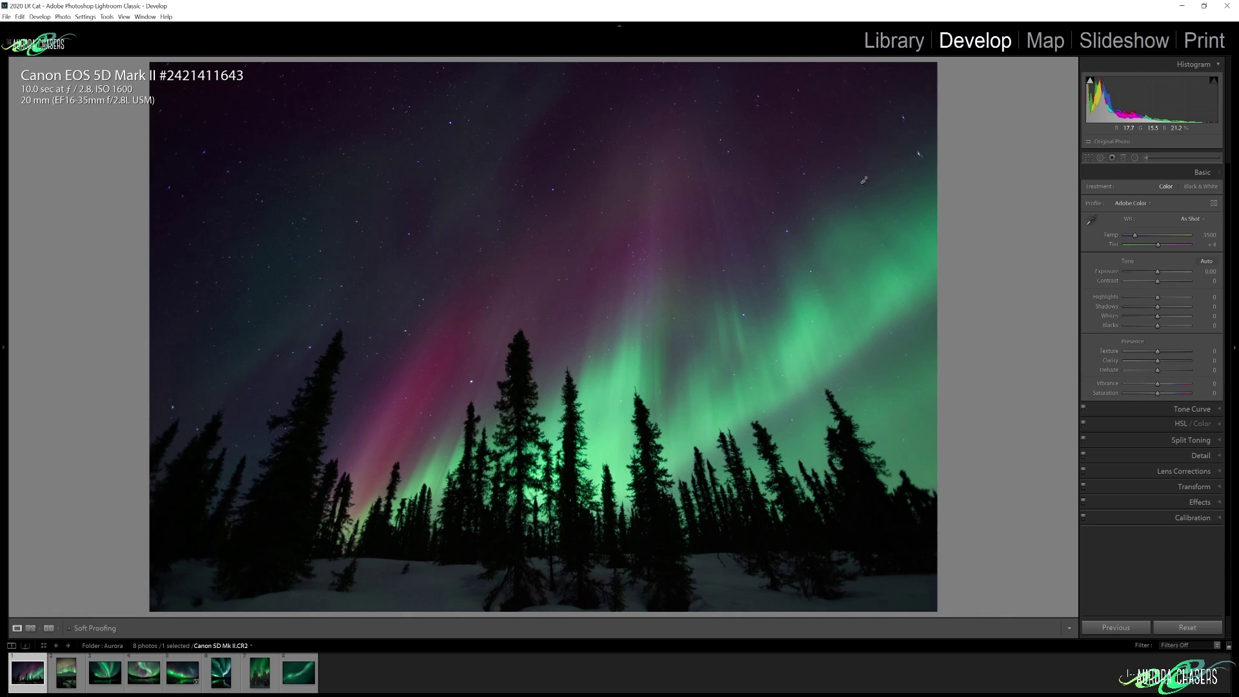
- Inspect the night sky up close across the photo, checking the stars near the corner and the aurora for distortion and noise
left_click(889, 144)
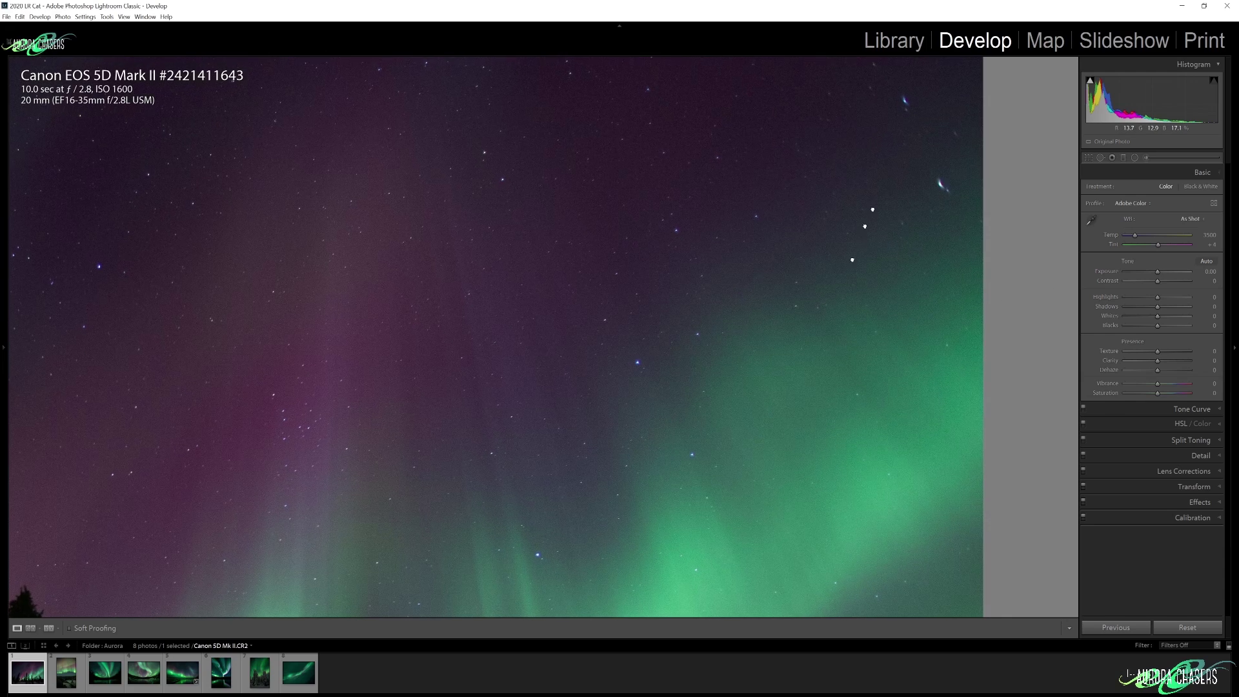
left_click_drag(864, 227, 852, 330)
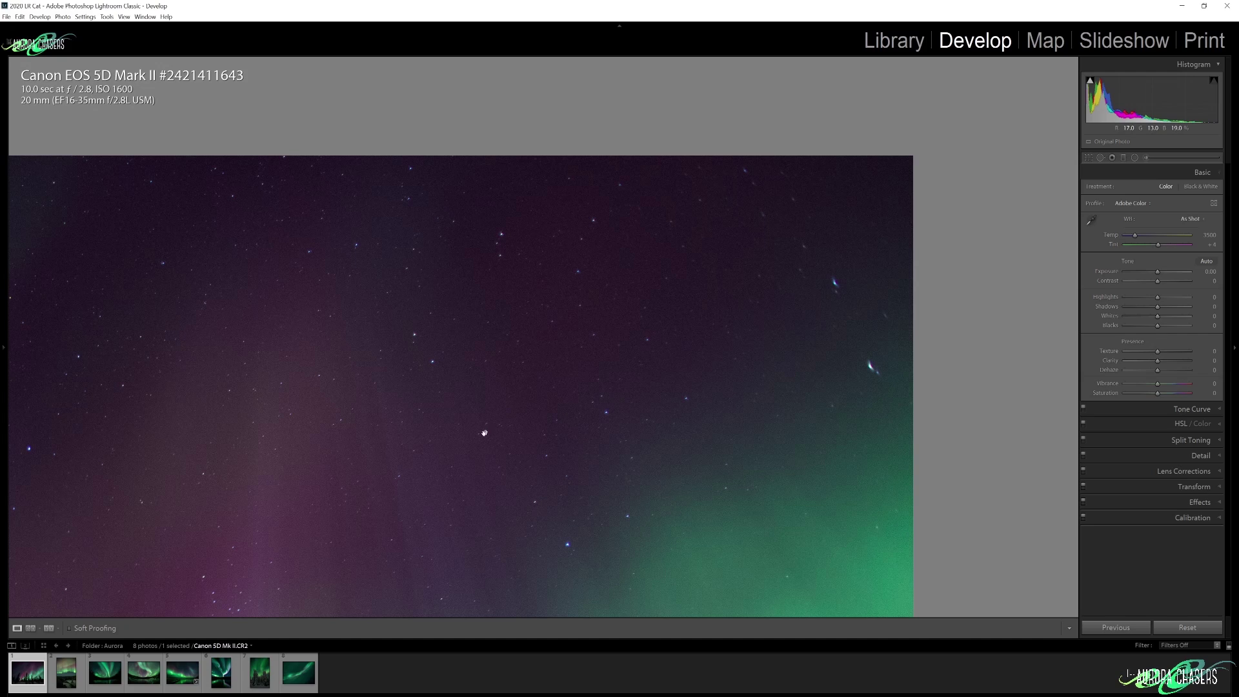
left_click_drag(483, 433, 480, 357)
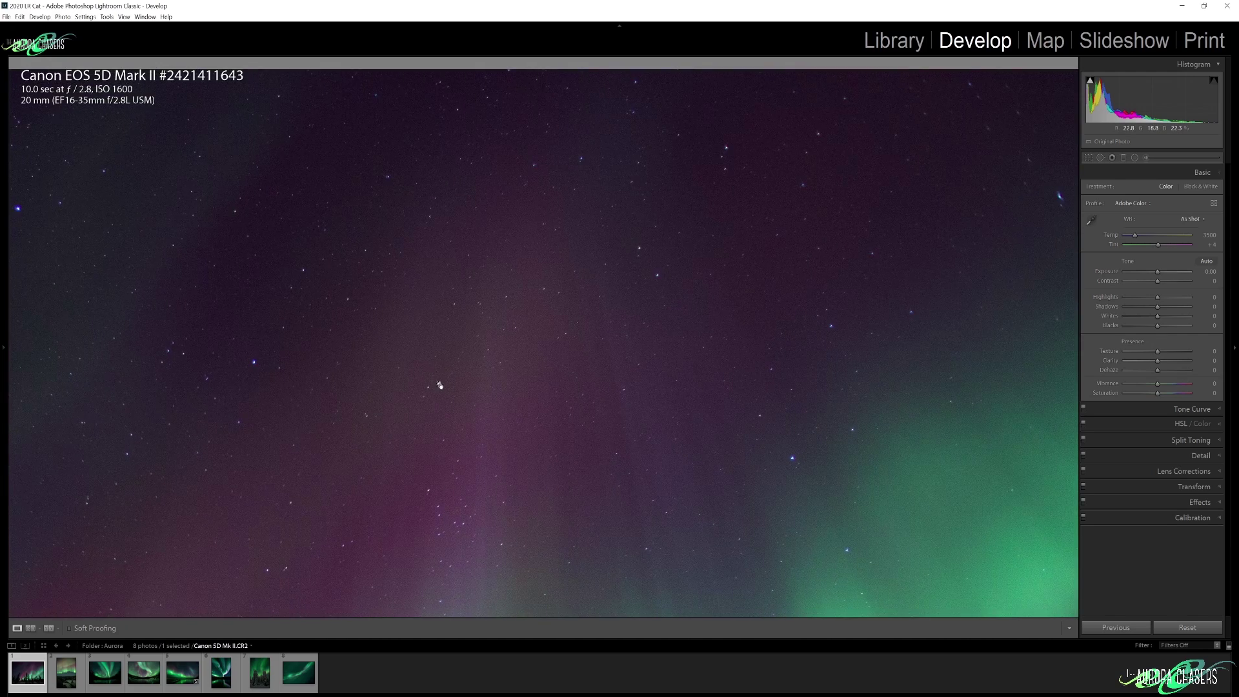
left_click(444, 381)
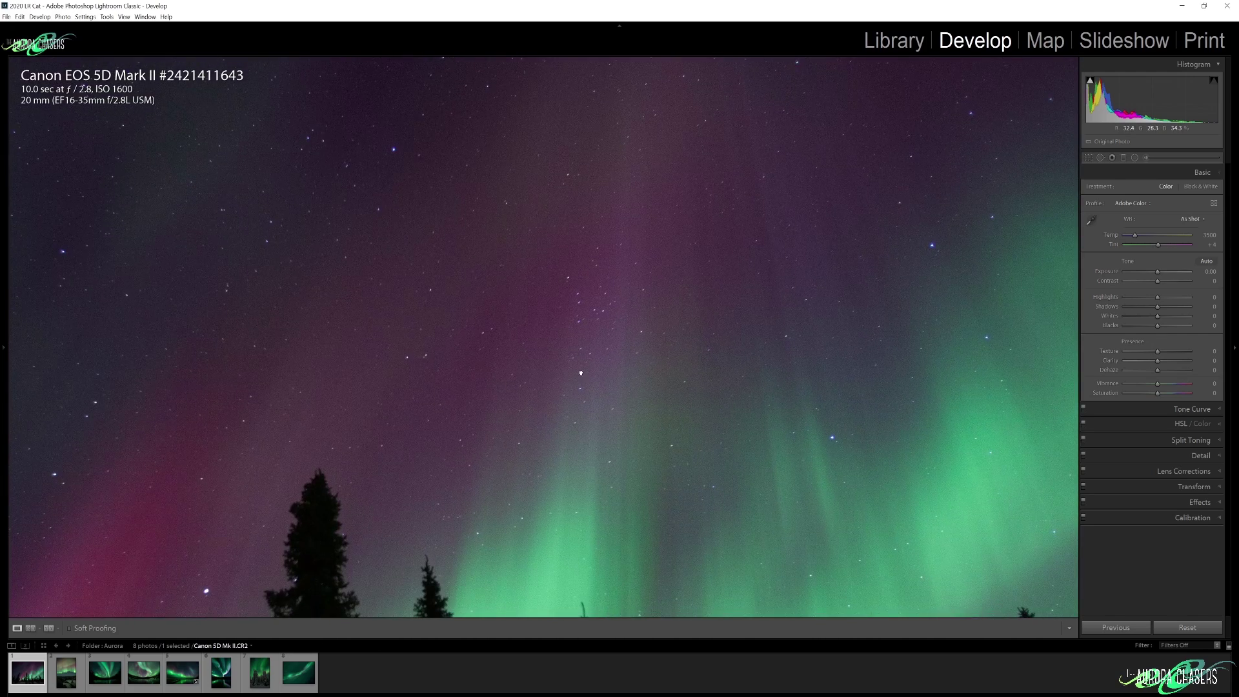
left_click_drag(581, 373, 451, 241)
left_click_drag(761, 288, 636, 356)
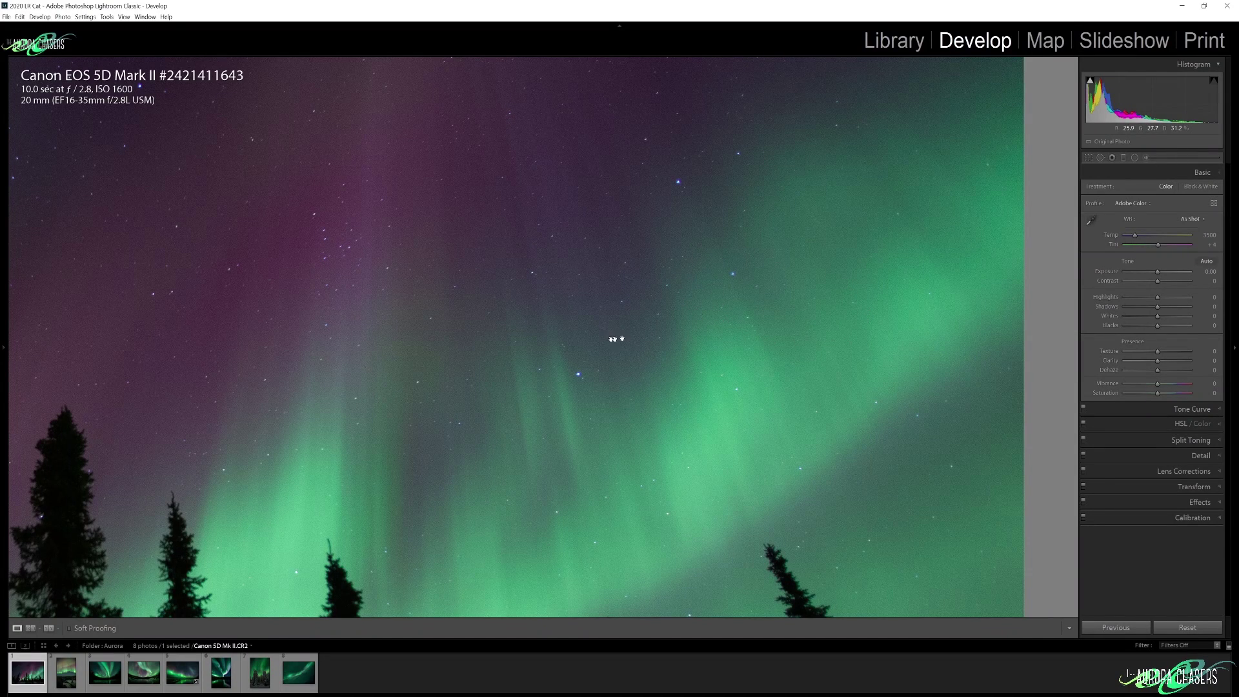
left_click(691, 302)
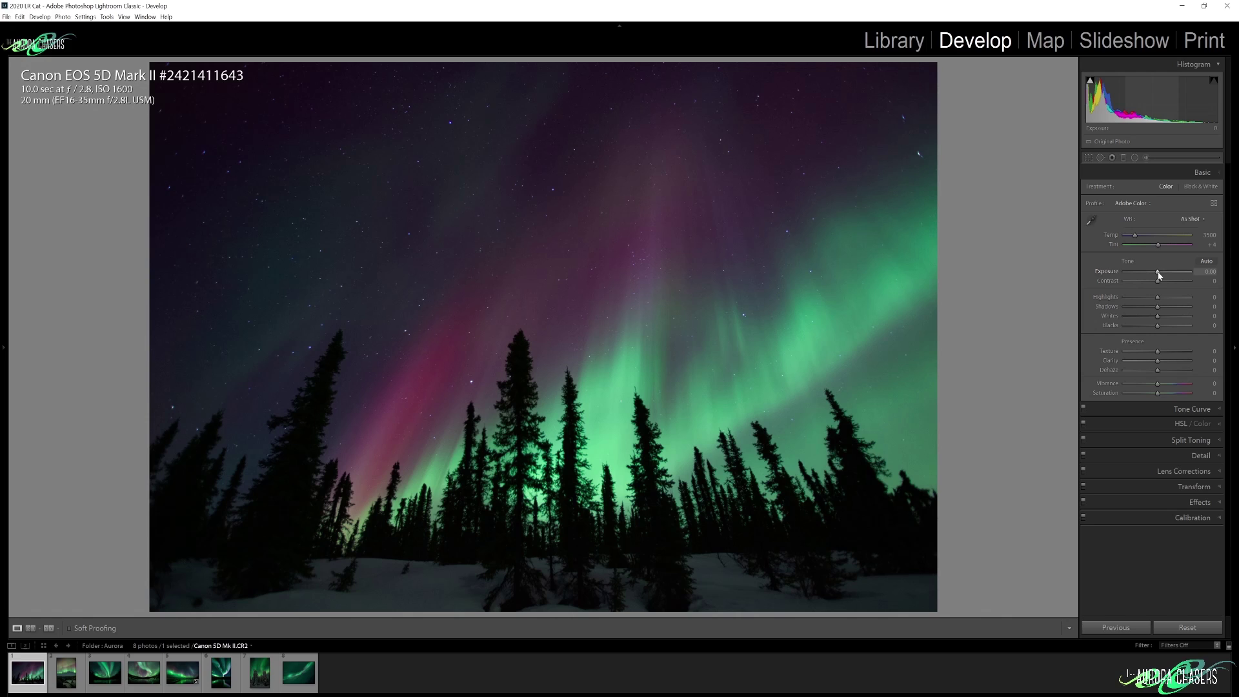
- Raise the photo's Exposure to +0.68 and straighten the image with a crop angle of 0.30
left_click_drag(1159, 276, 1163, 275)
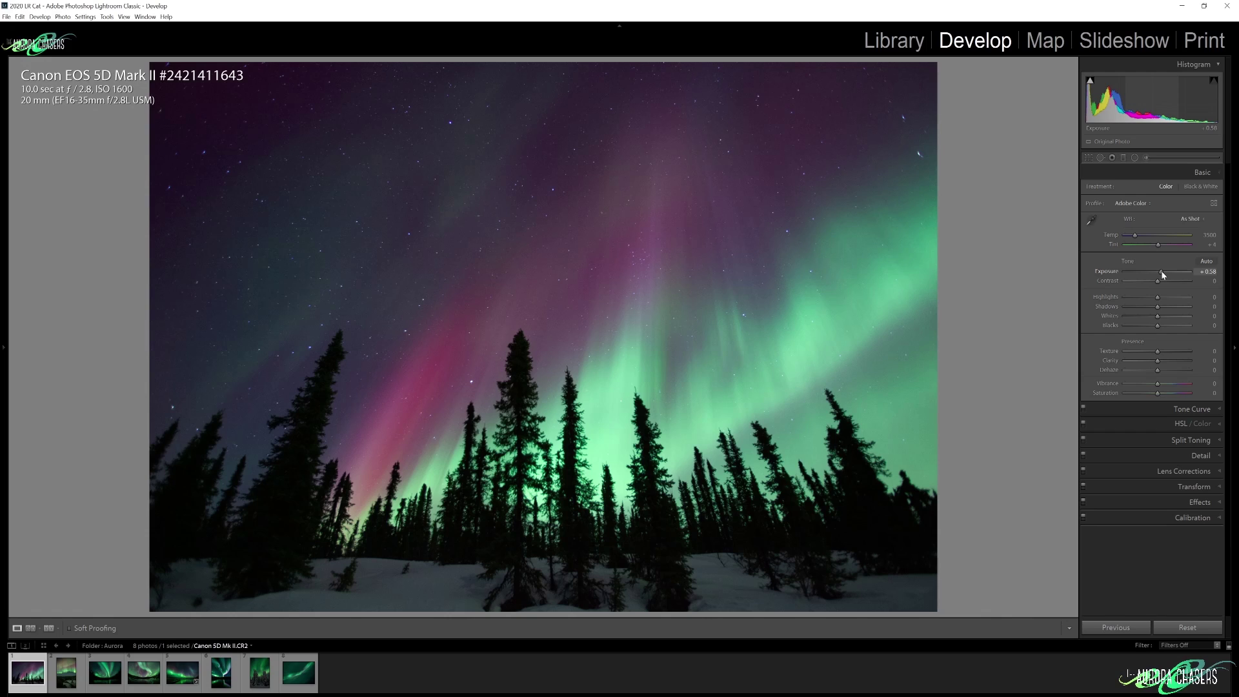
left_click_drag(1162, 275, 1164, 274)
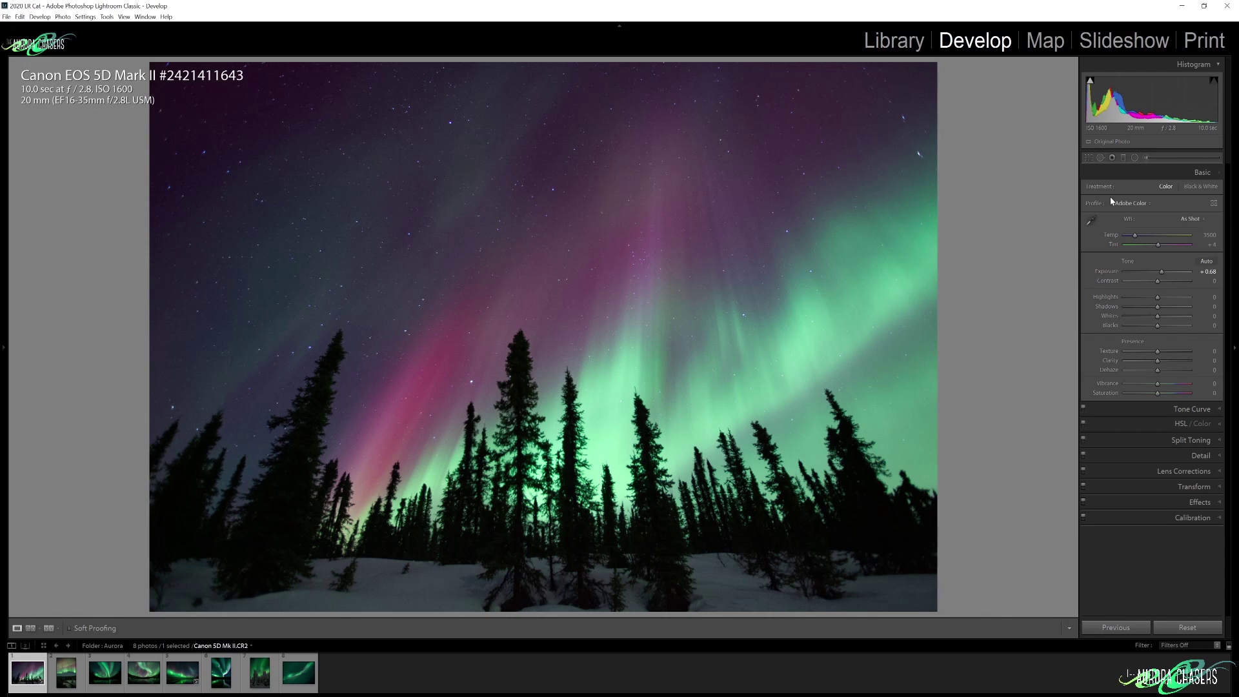
left_click(1089, 159)
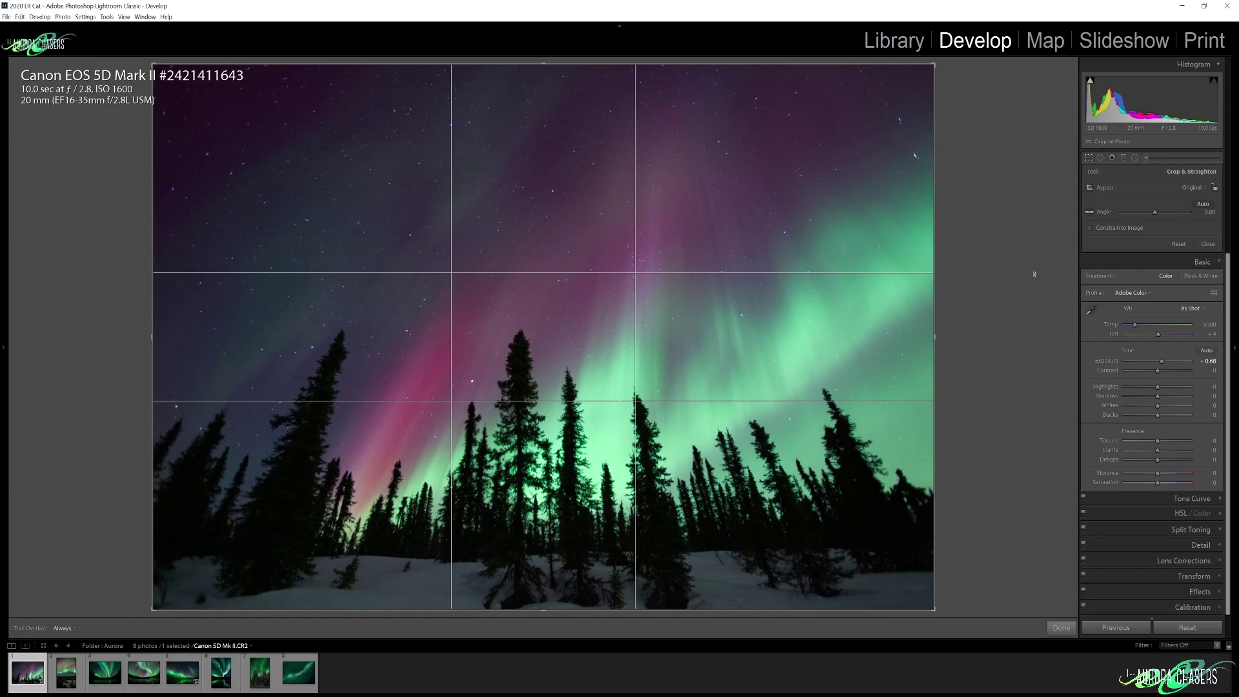
left_click_drag(1034, 273, 1034, 274)
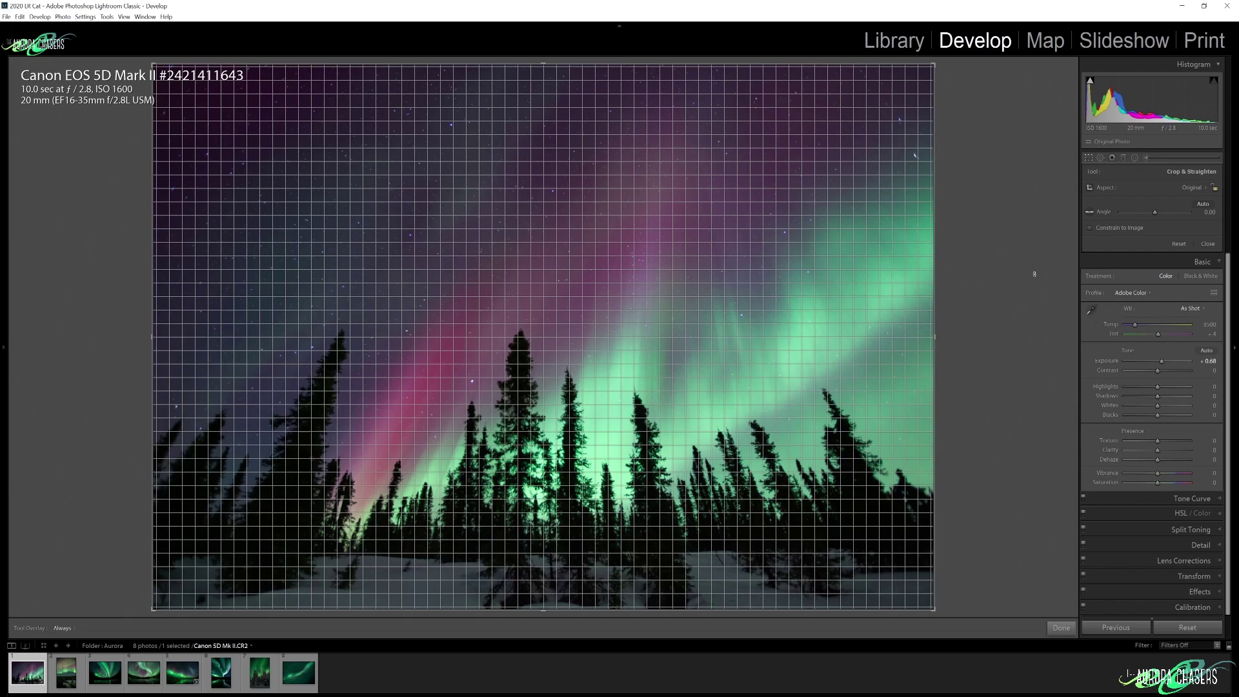
left_click_drag(1034, 274, 1036, 275)
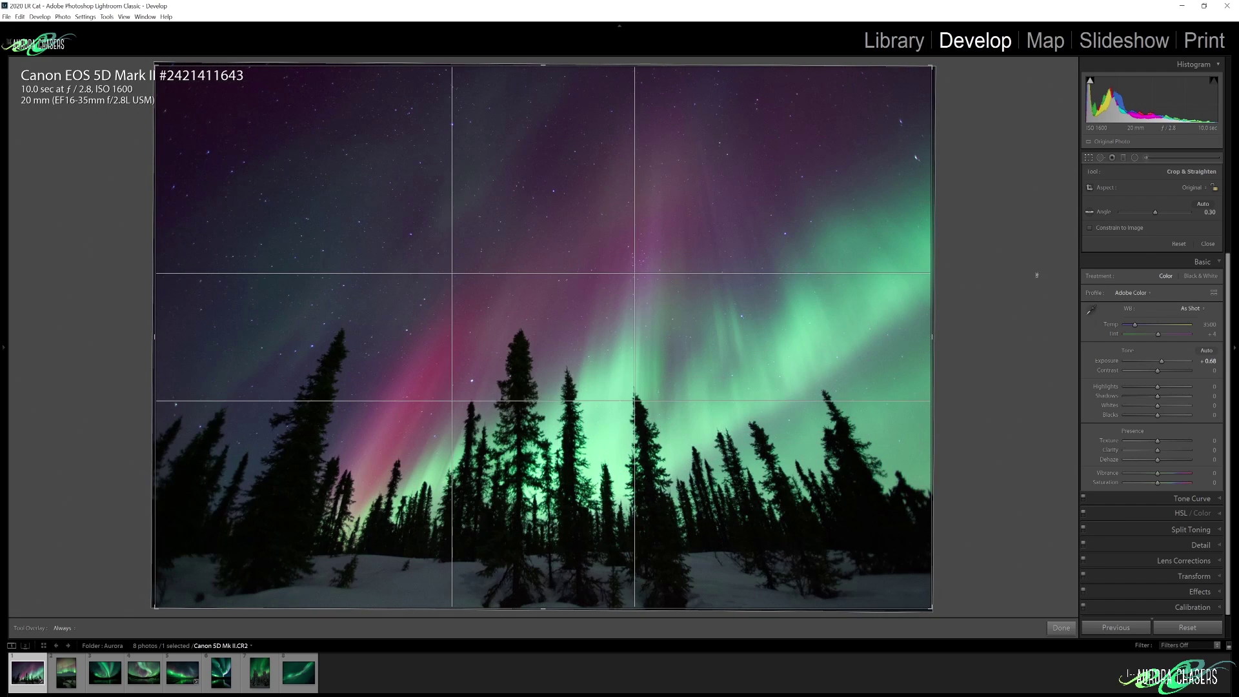
left_click(1087, 157)
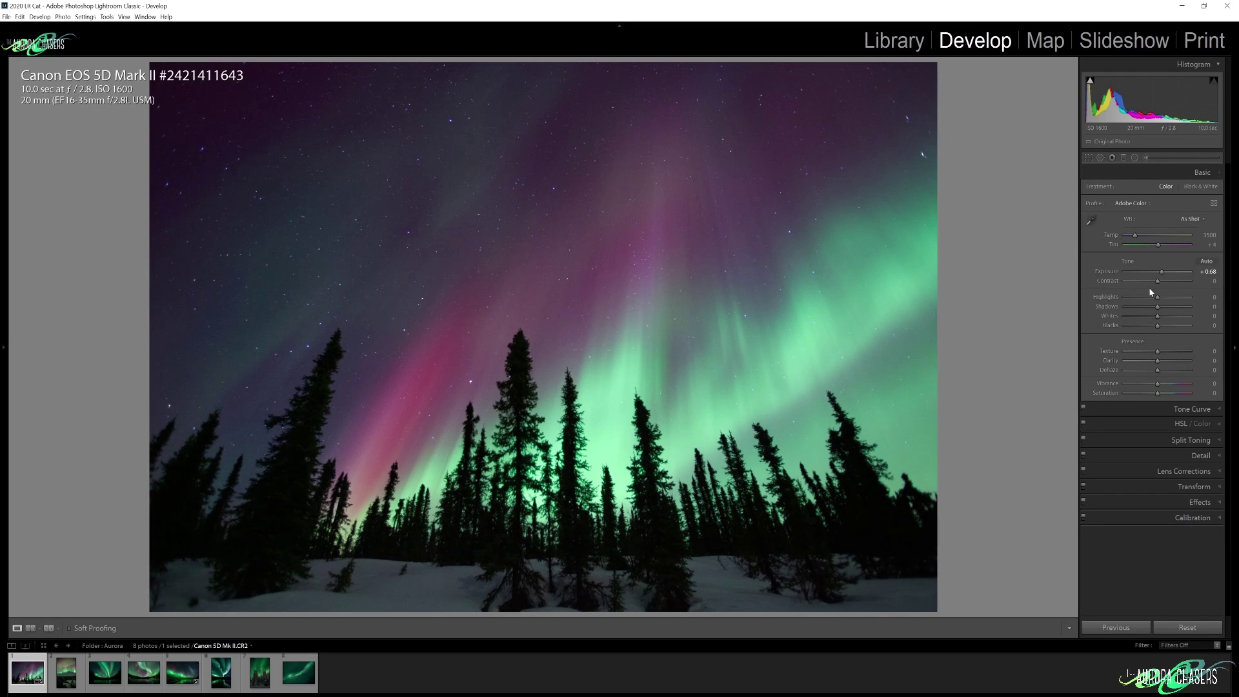
- Set Contrast to +52 and lower Highlights to -7
left_click_drag(1157, 281, 1173, 282)
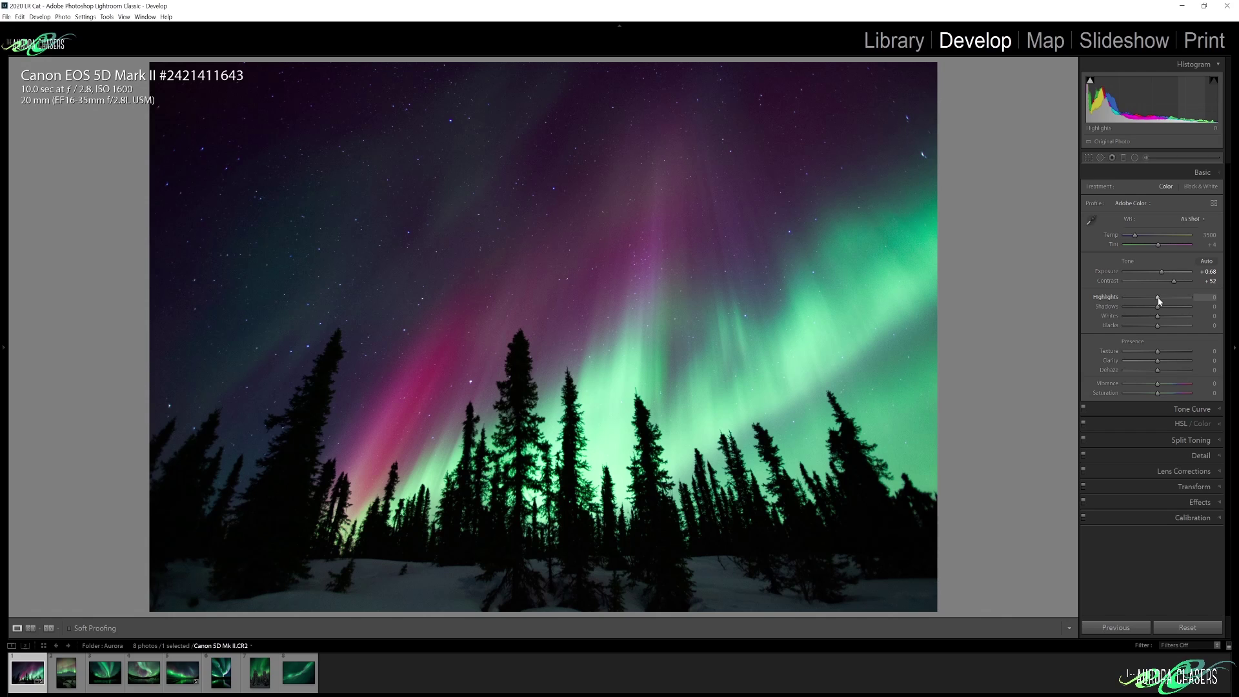
left_click_drag(1159, 300, 1156, 302)
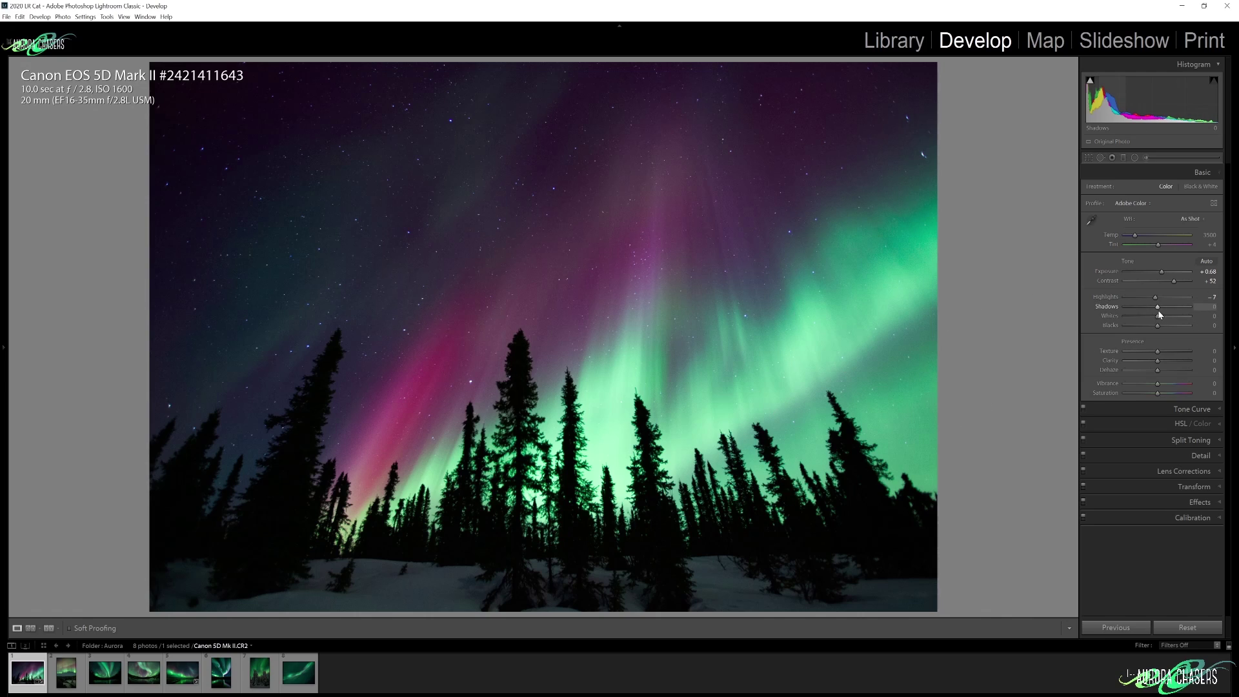
- Try Shadows at +100, examine the dark trees and snow up close, and reset the Shadows adjustment
left_click_drag(1158, 308, 1202, 309)
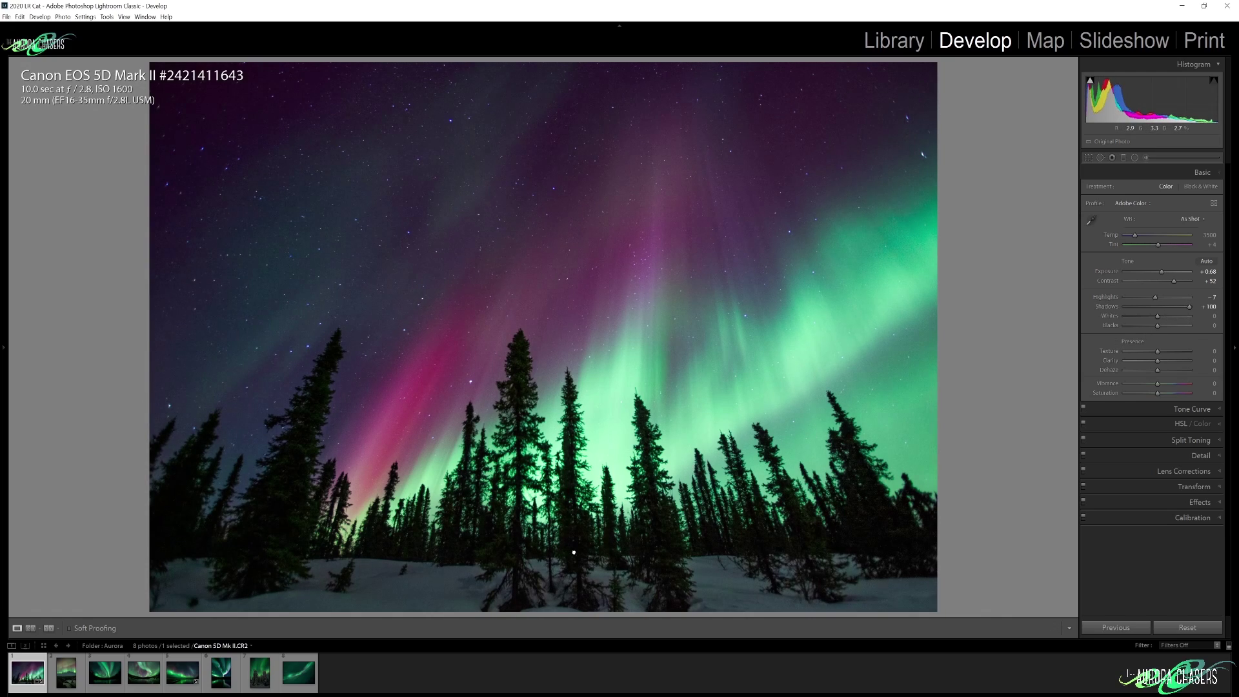
left_click_drag(571, 553, 627, 359)
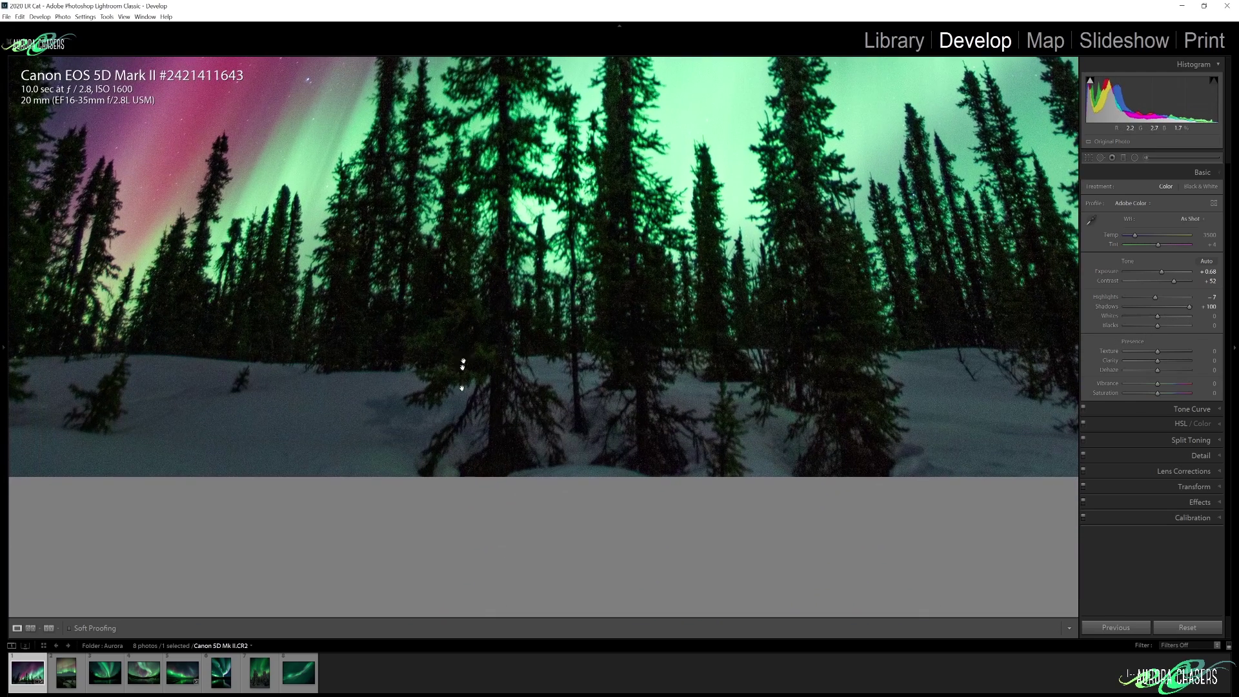
left_click(670, 308)
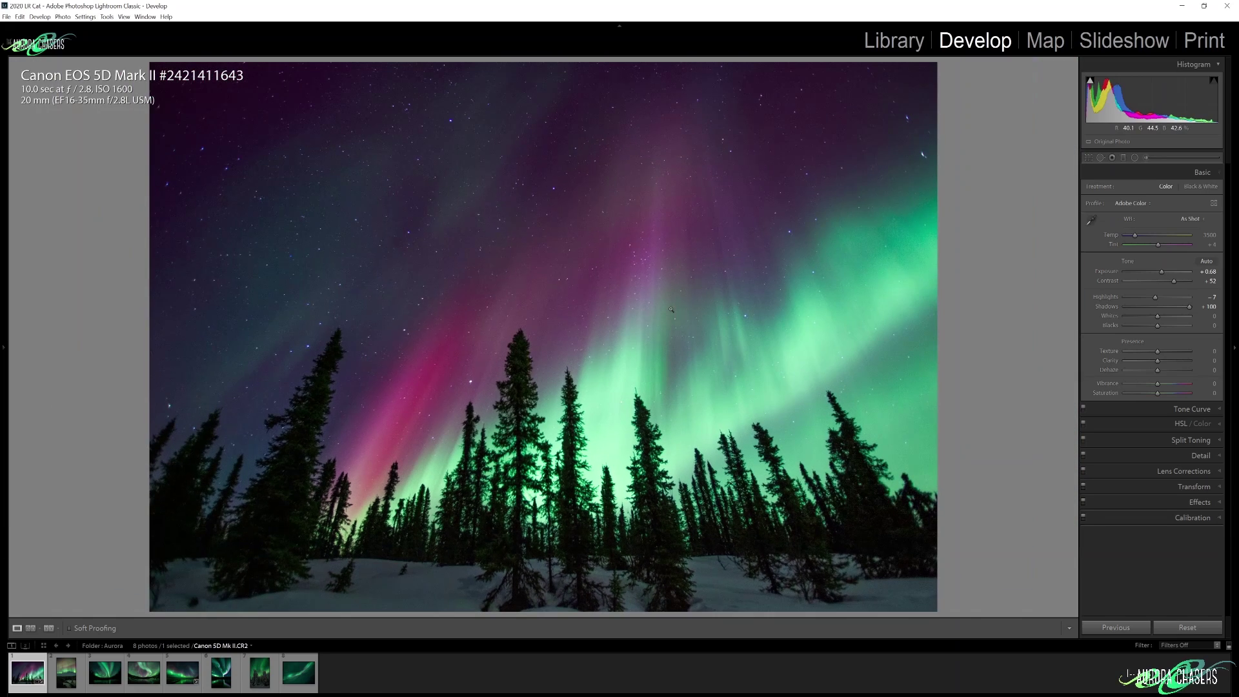
double_click(1186, 306)
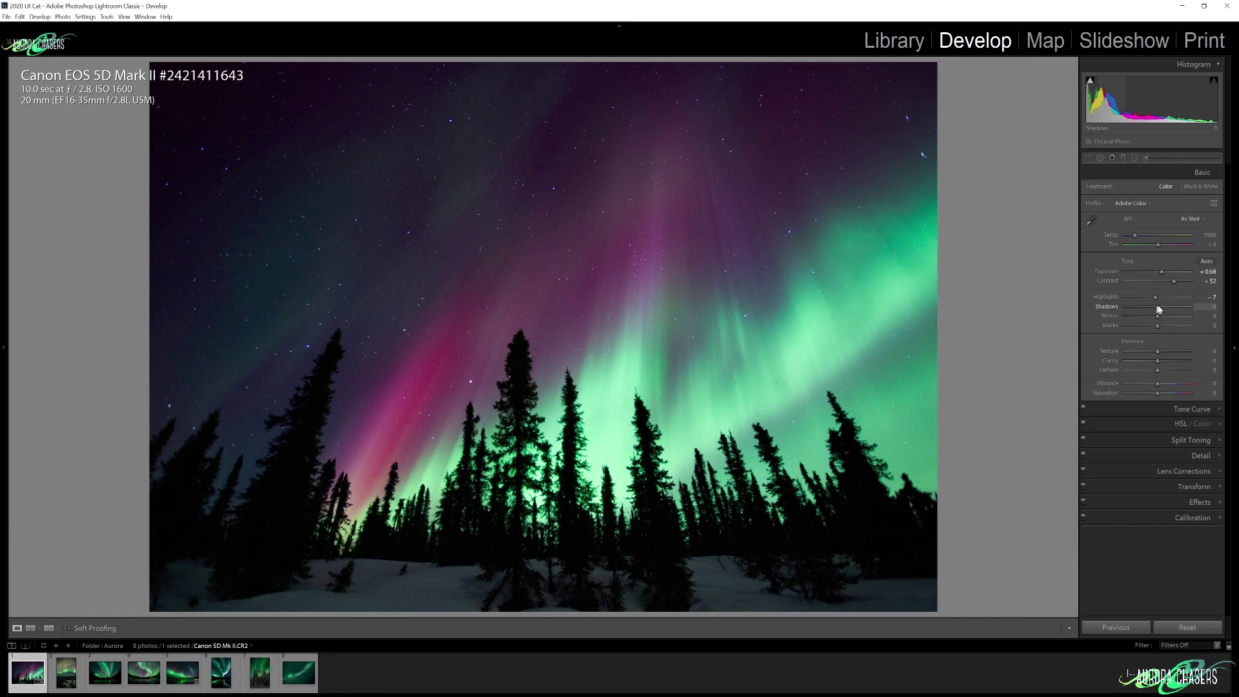
- Raise Shadows to +17 and soften Texture to -7, judging the effect on an enlarged view of the trees and sky
left_click_drag(1158, 308, 1163, 306)
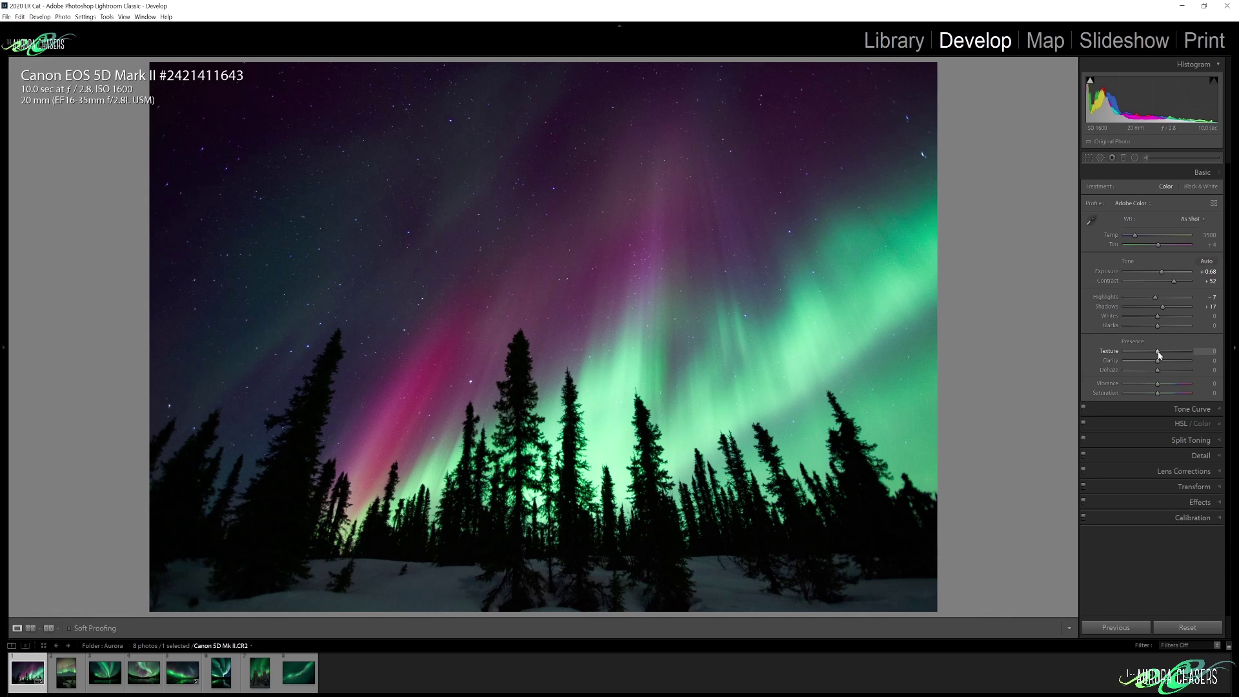
left_click(547, 461)
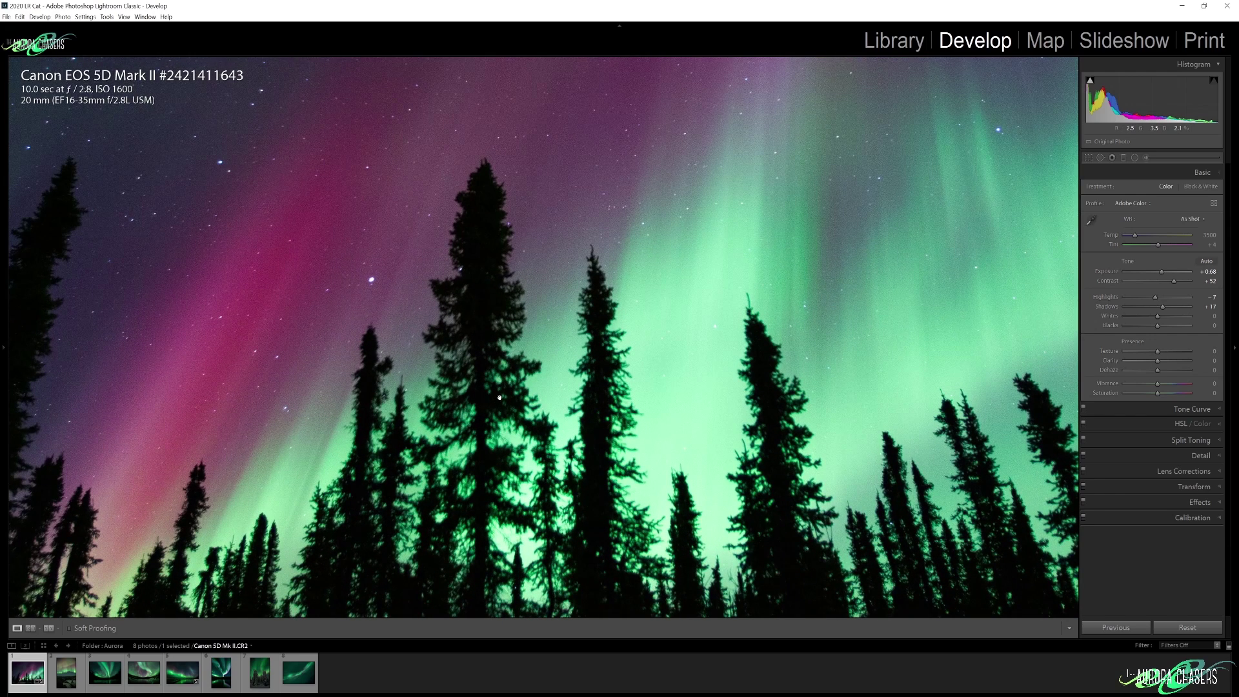
left_click_drag(547, 461, 664, 453)
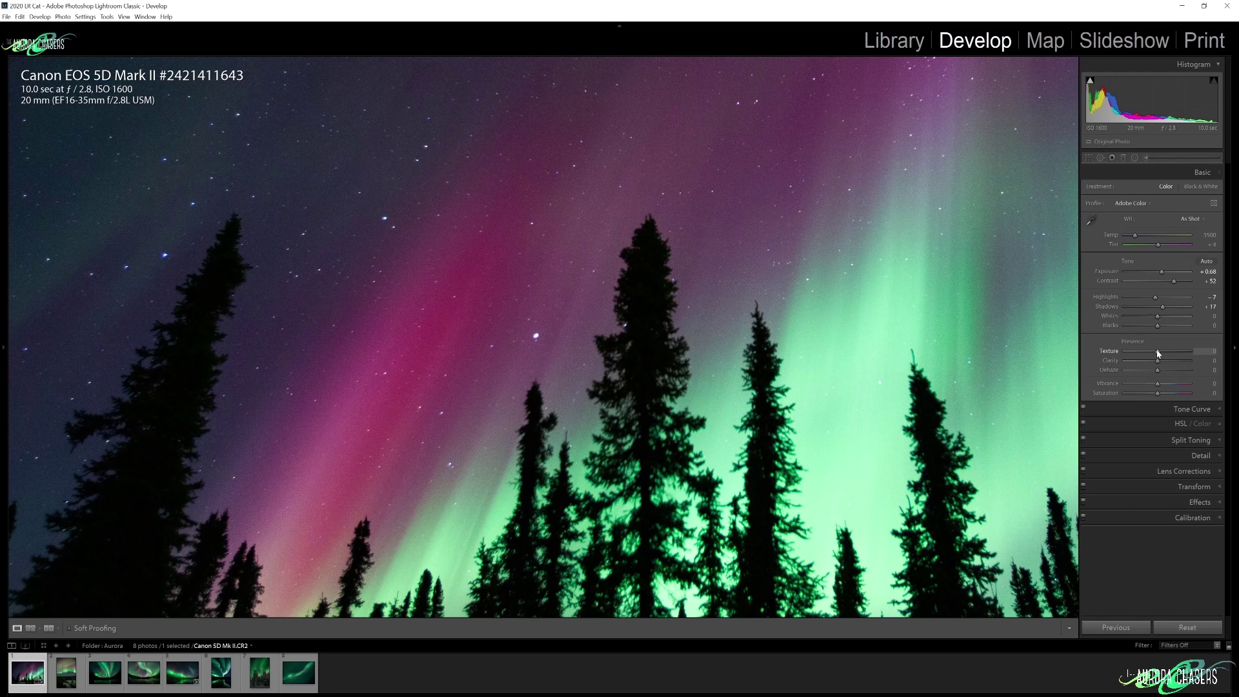
left_click_drag(1158, 353, 1154, 355)
mouse_move(1155, 354)
left_mouse_down()
mouse_move(1113, 357)
mouse_move(1155, 353)
left_mouse_up()
left_click(819, 391)
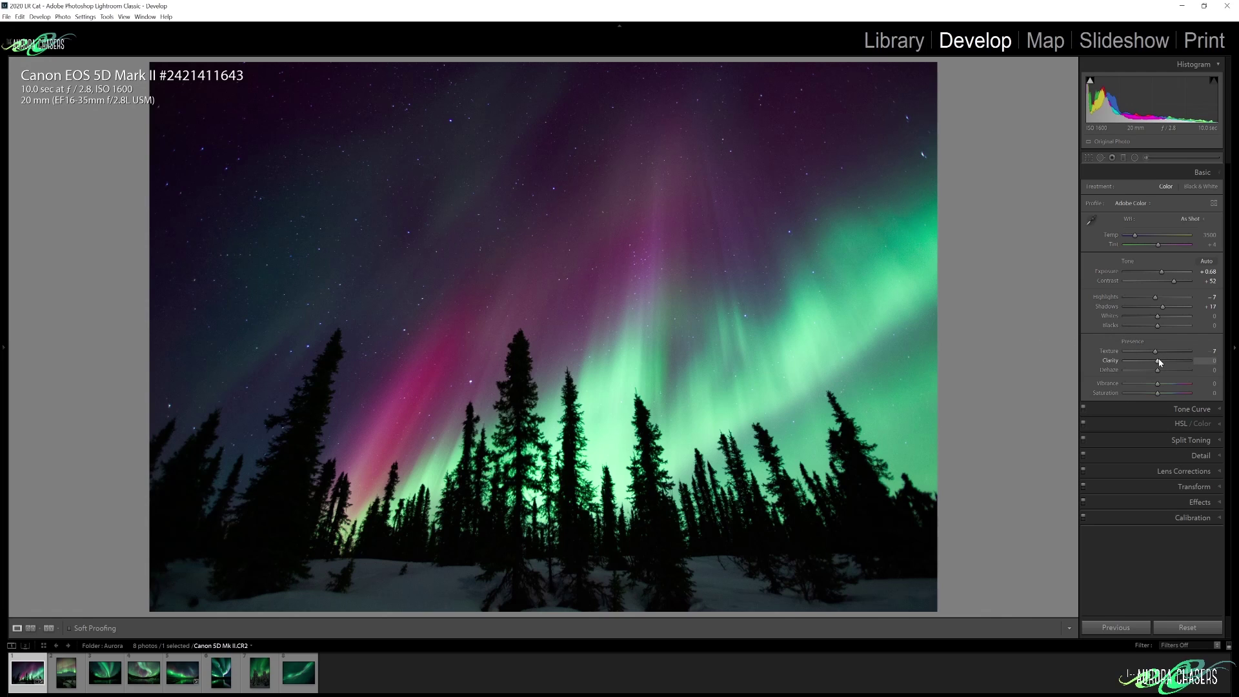
- Try a stronger Clarity on the photo and reset it to its default
mouse_move(1160, 362)
left_mouse_down()
mouse_move(1188, 362)
mouse_move(1169, 372)
left_mouse_up()
mouse_move(1165, 362)
left_mouse_down()
mouse_move(1195, 362)
mouse_move(1165, 369)
left_mouse_up()
double_click(1159, 362)
- Try Dehaze at +20 and Saturation at +80, resetting each adjustment to its default
mouse_move(1158, 373)
left_mouse_down()
mouse_move(1193, 375)
mouse_move(1159, 376)
left_mouse_up()
left_click_drag(1159, 373, 1167, 374)
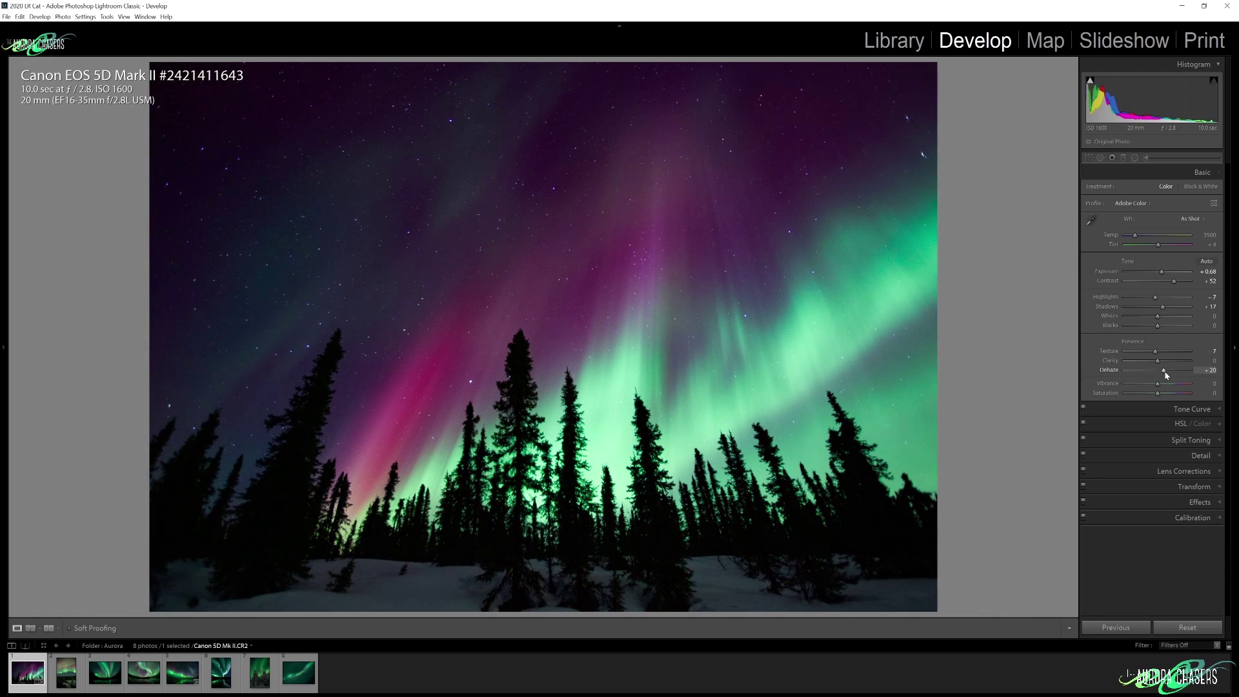
double_click(1165, 373)
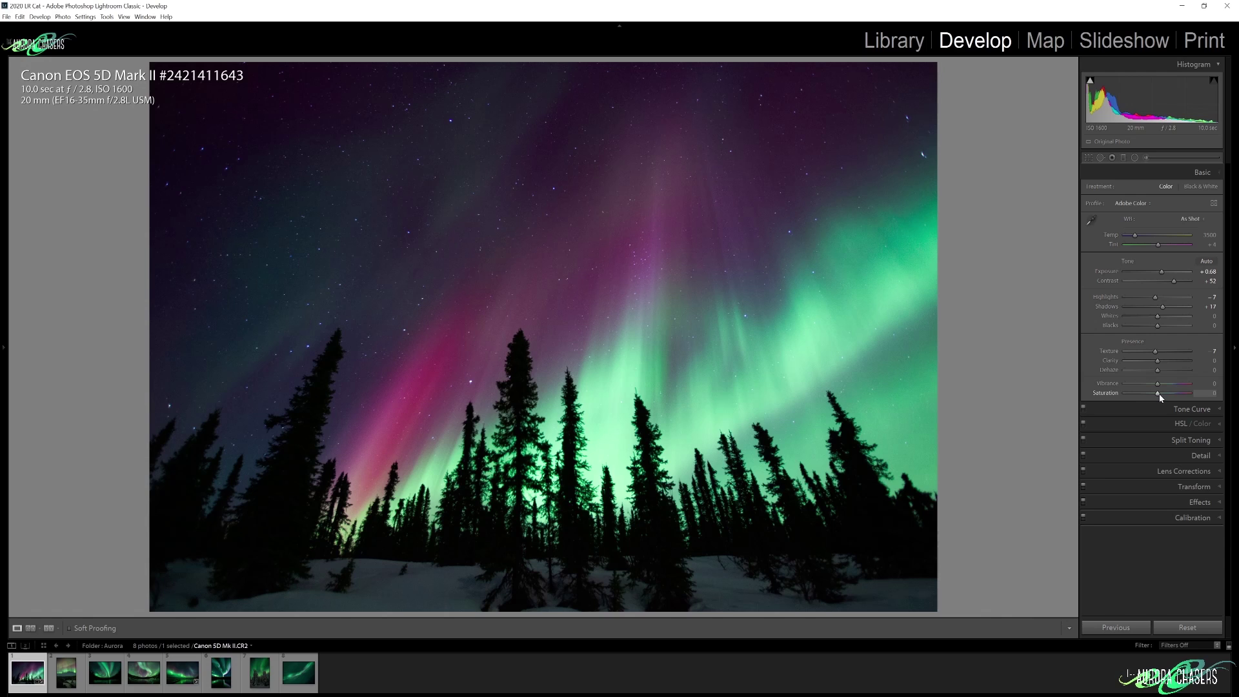
left_click_drag(1159, 393, 1184, 392)
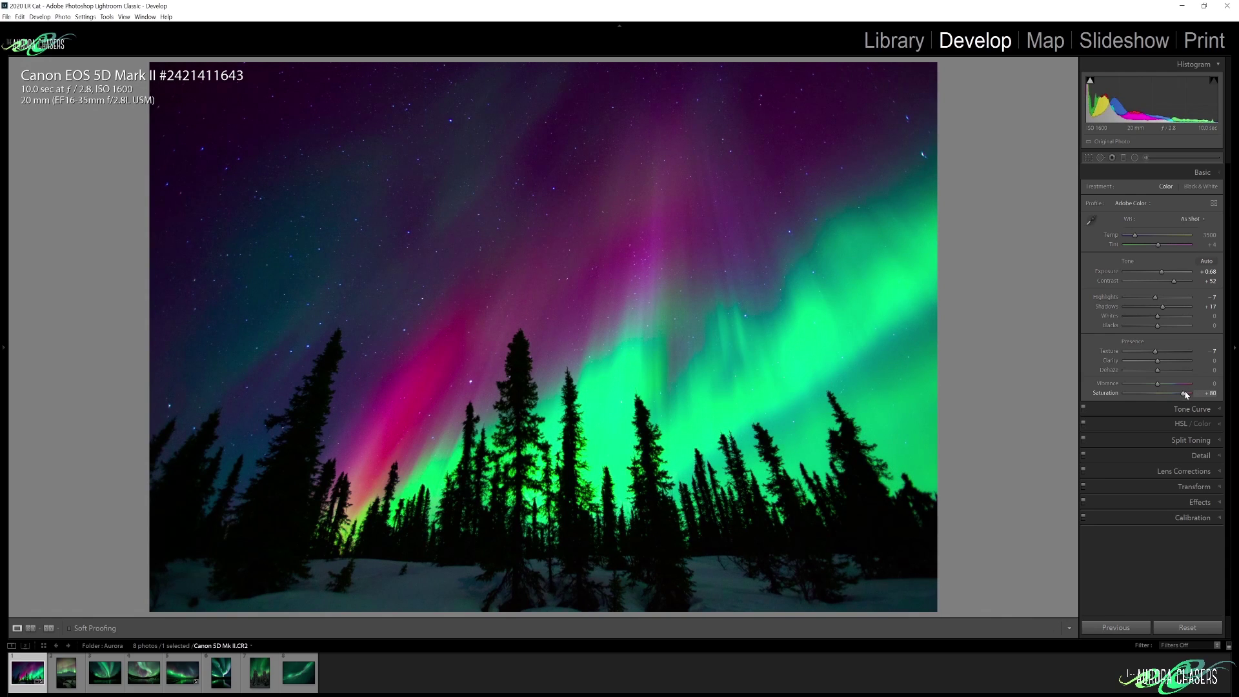
double_click(1184, 394)
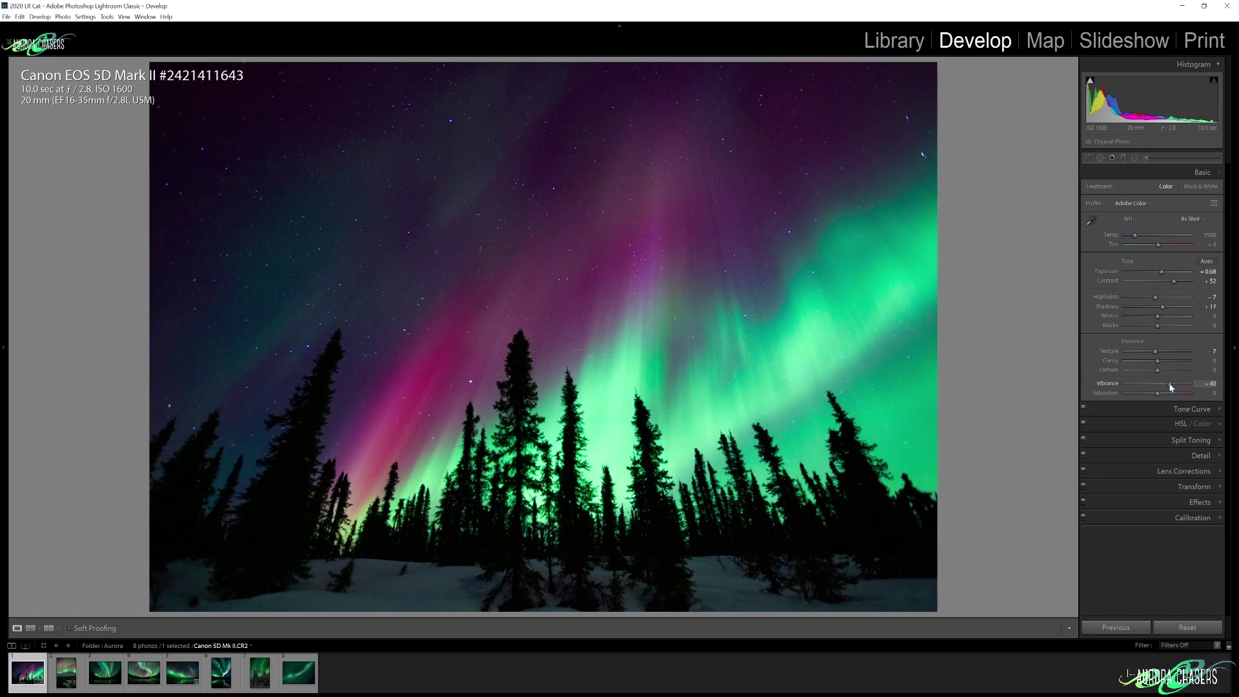
- Set Vibrance to +18 and increase Contrast to +71
mouse_move(1158, 387)
left_mouse_down()
mouse_move(1199, 387)
mouse_move(1165, 388)
left_mouse_up()
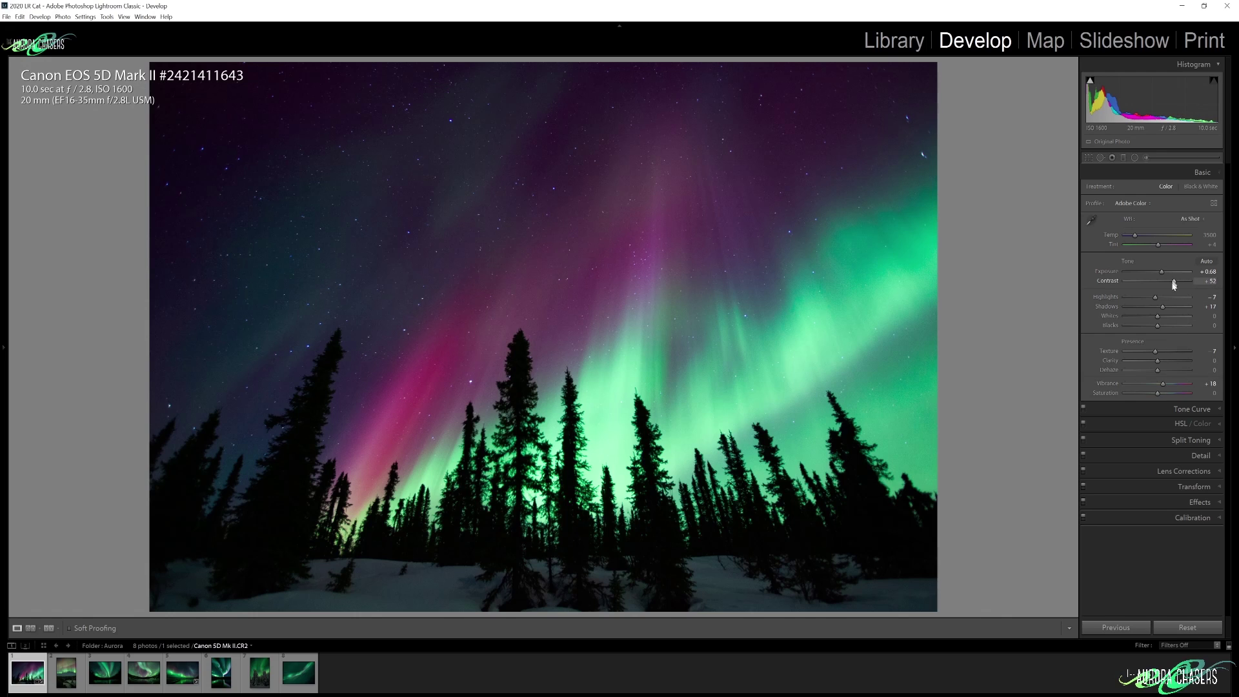
left_click_drag(1173, 282, 1180, 284)
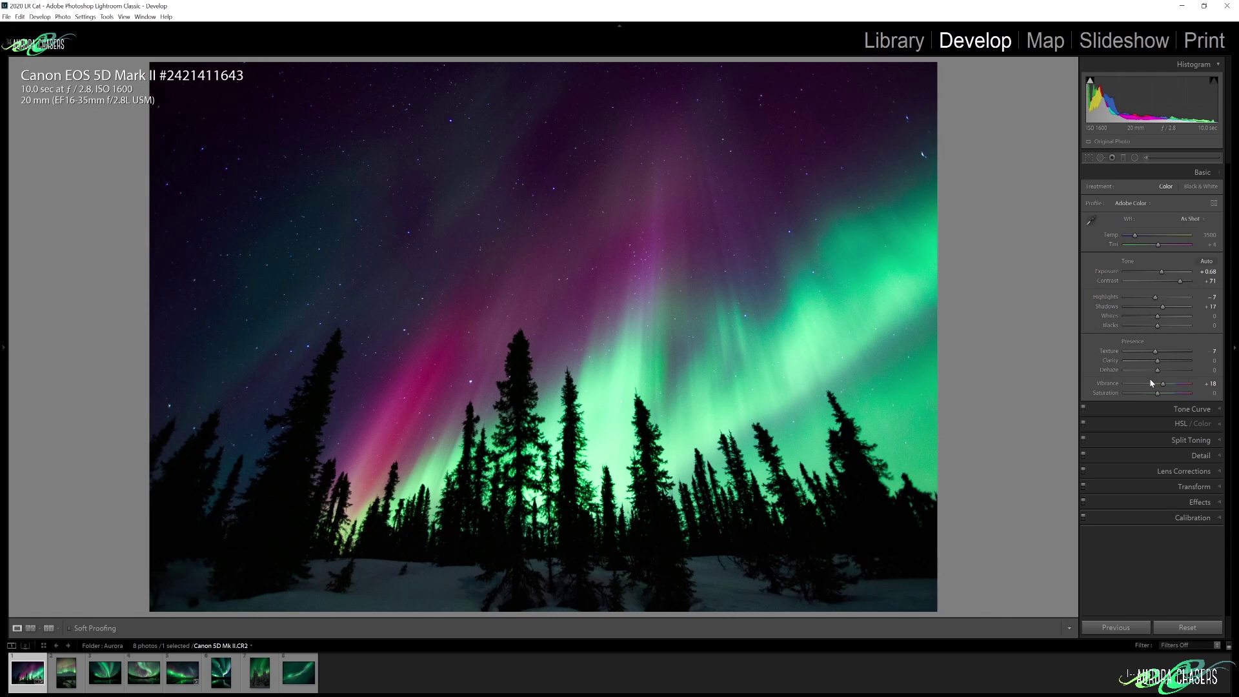
- Inspect the noise in the sky and around the treetops on an enlarged view with the Detail settings open
left_click(576, 341)
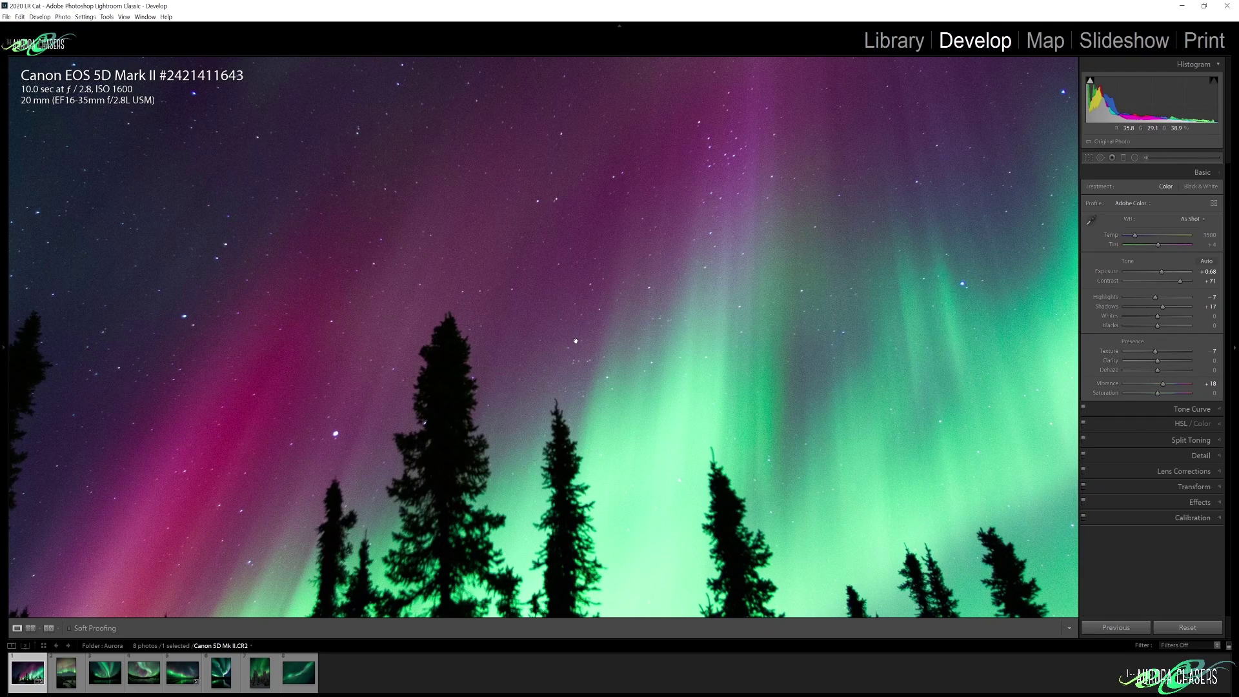
left_click(1161, 455)
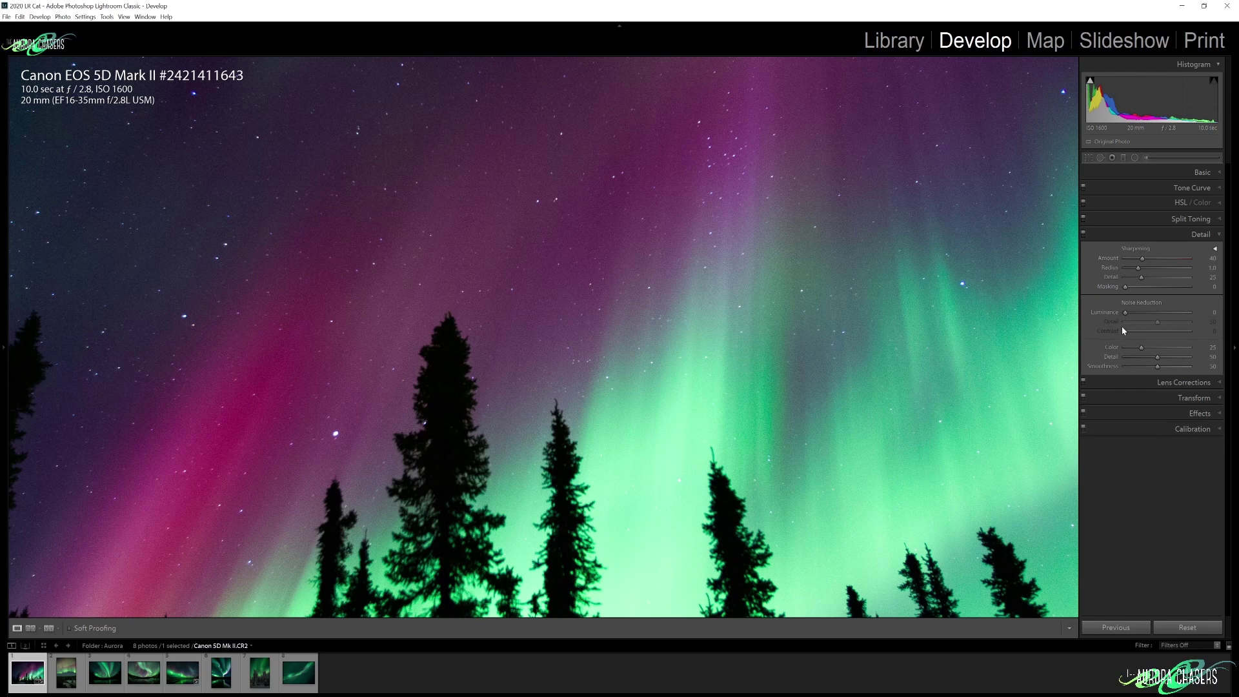
left_click(917, 337)
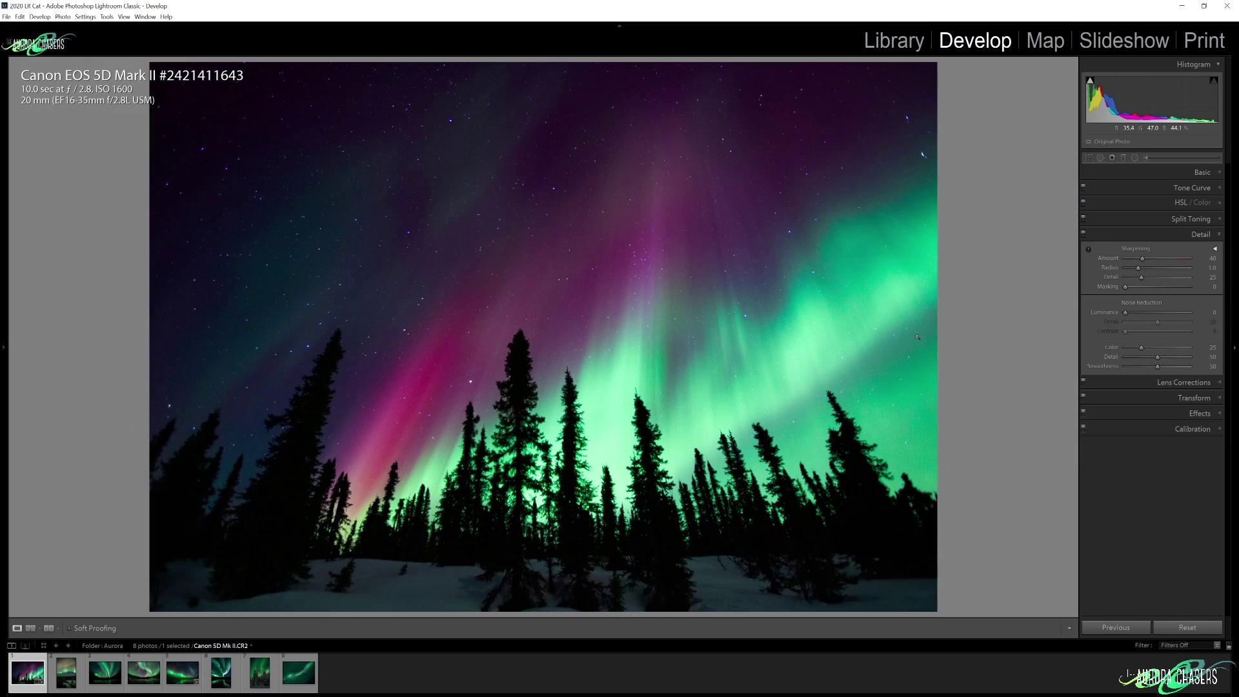
left_click(677, 354)
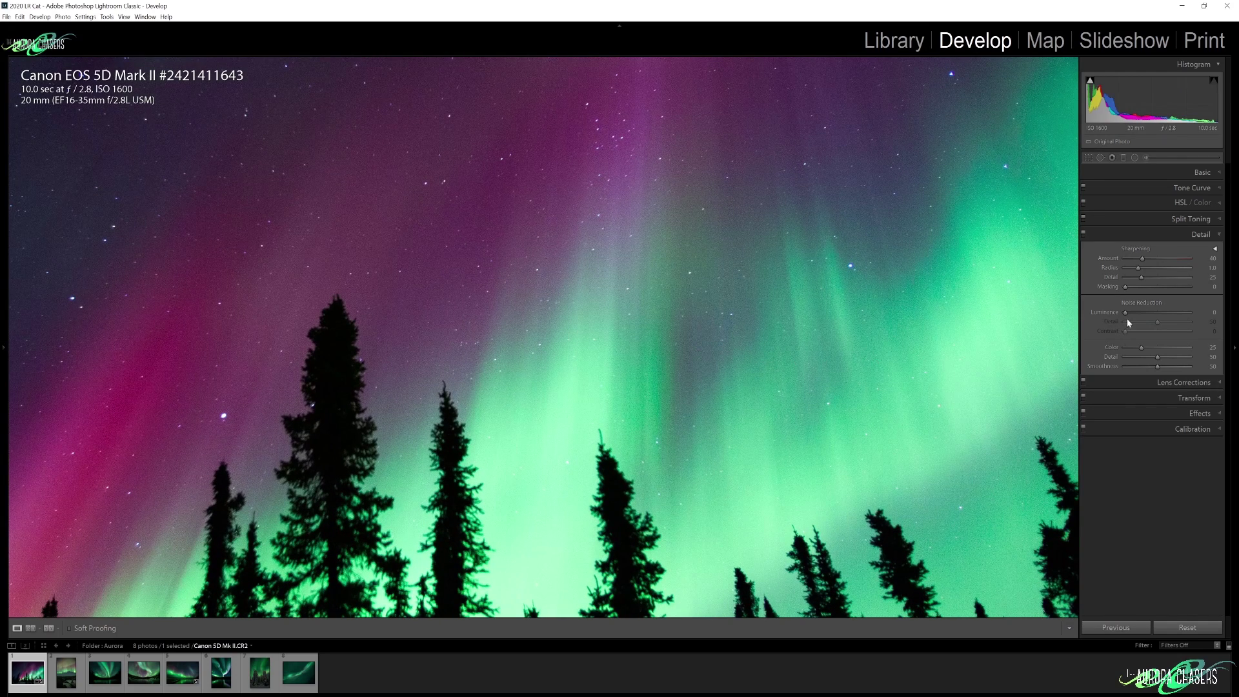
left_click(1216, 251)
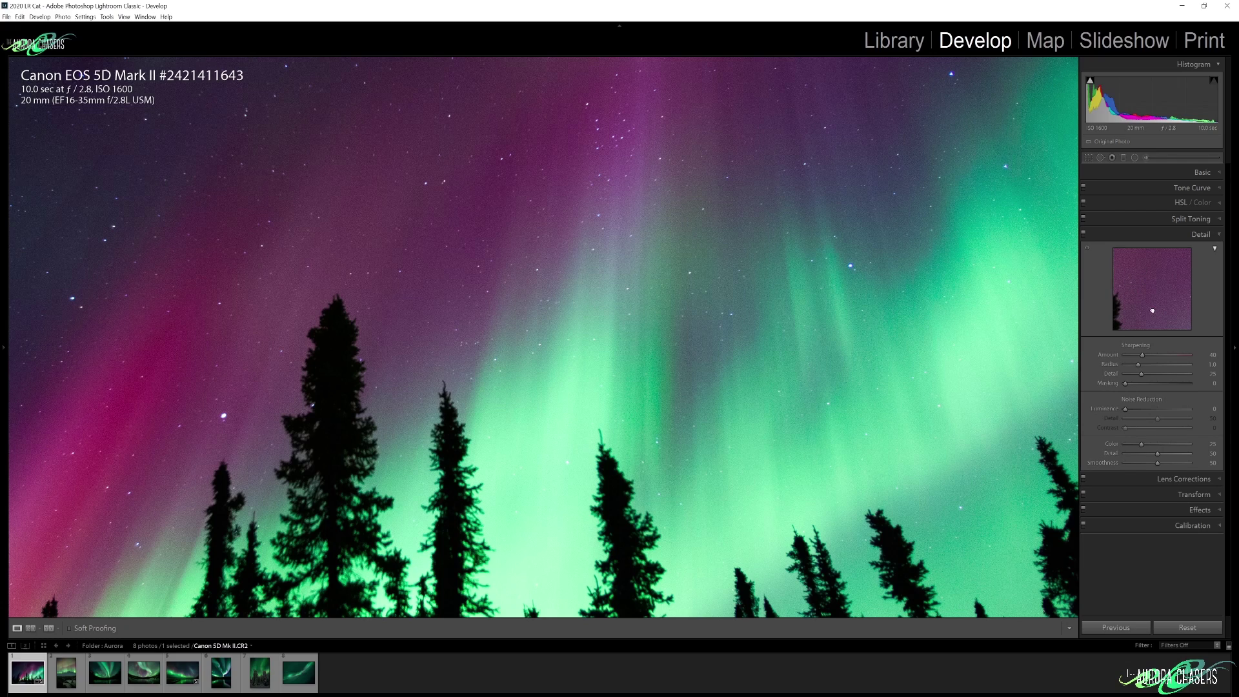
left_click(1216, 249)
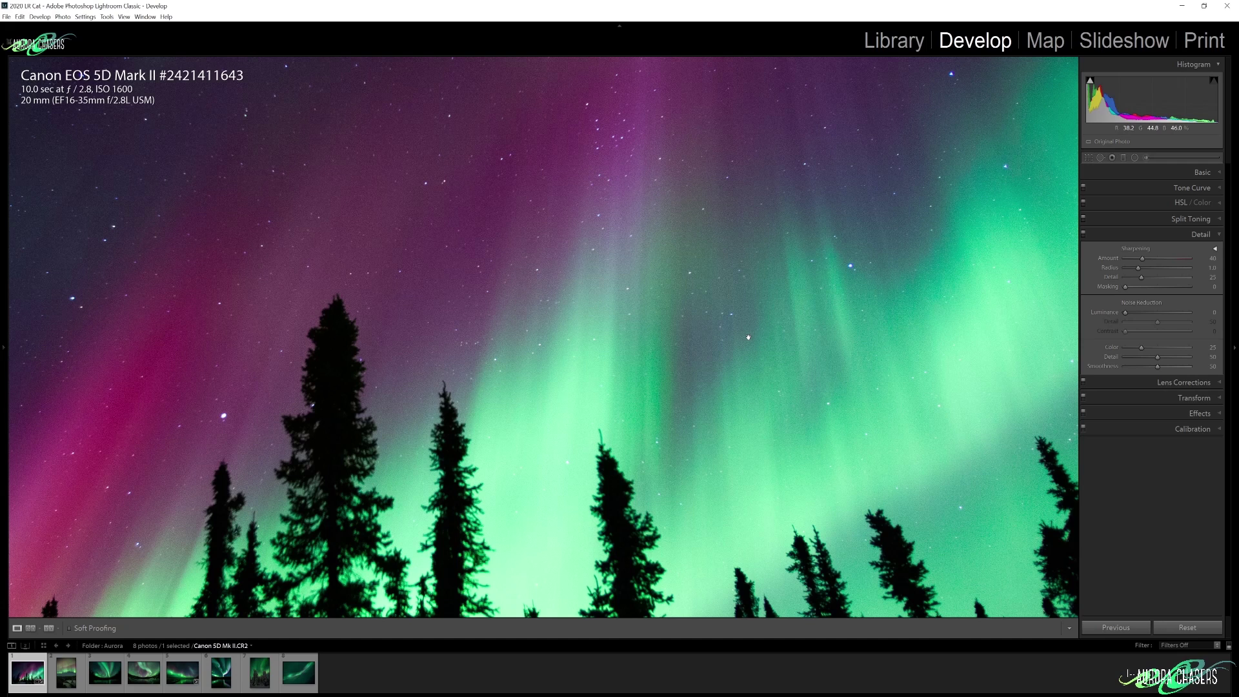
left_click_drag(748, 337, 870, 285)
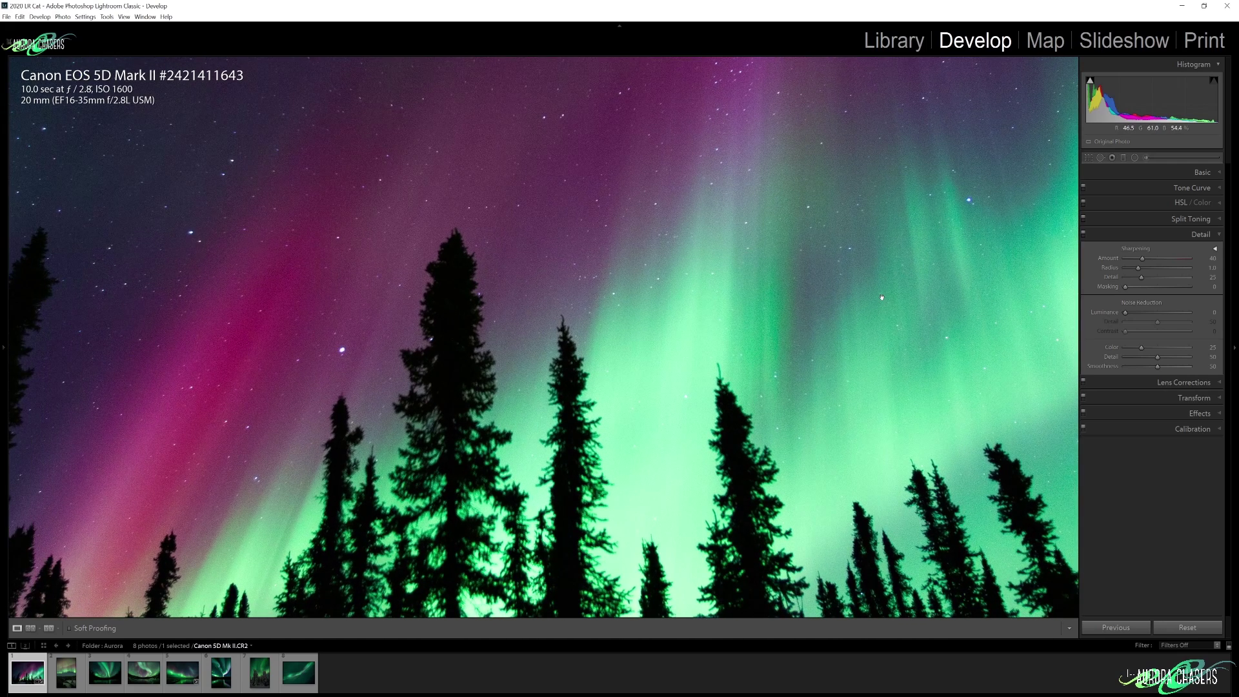
left_click_drag(881, 298, 895, 347)
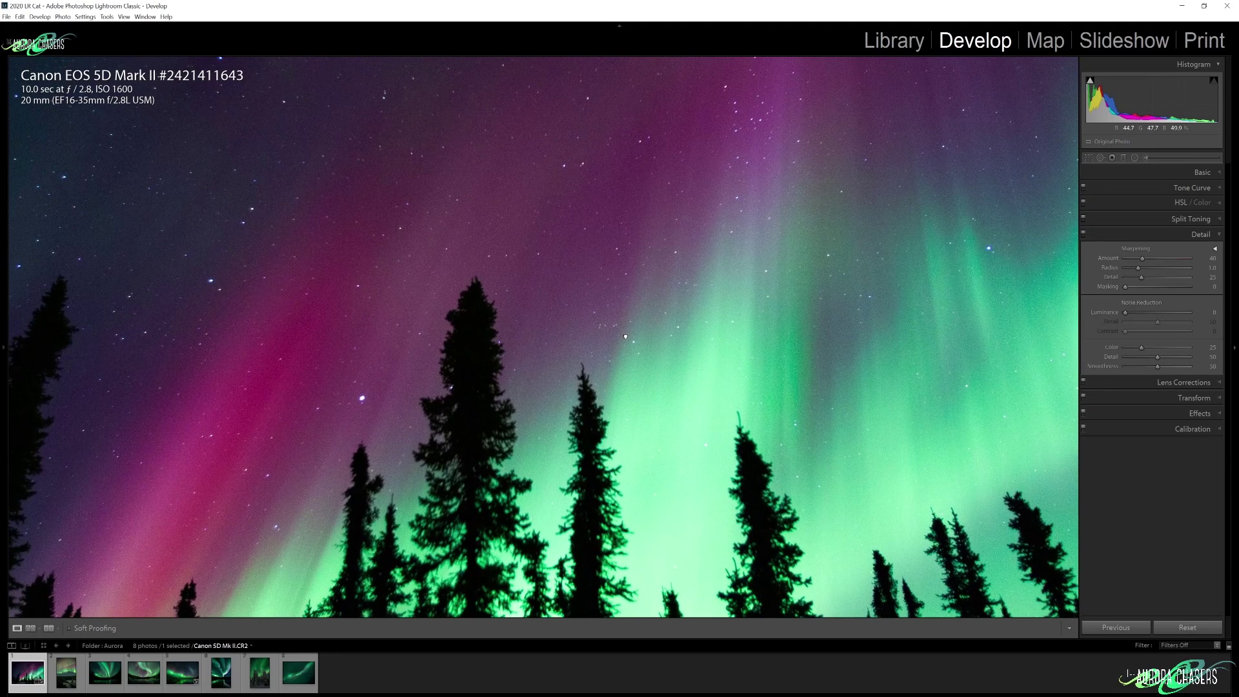
left_click_drag(594, 247, 744, 408)
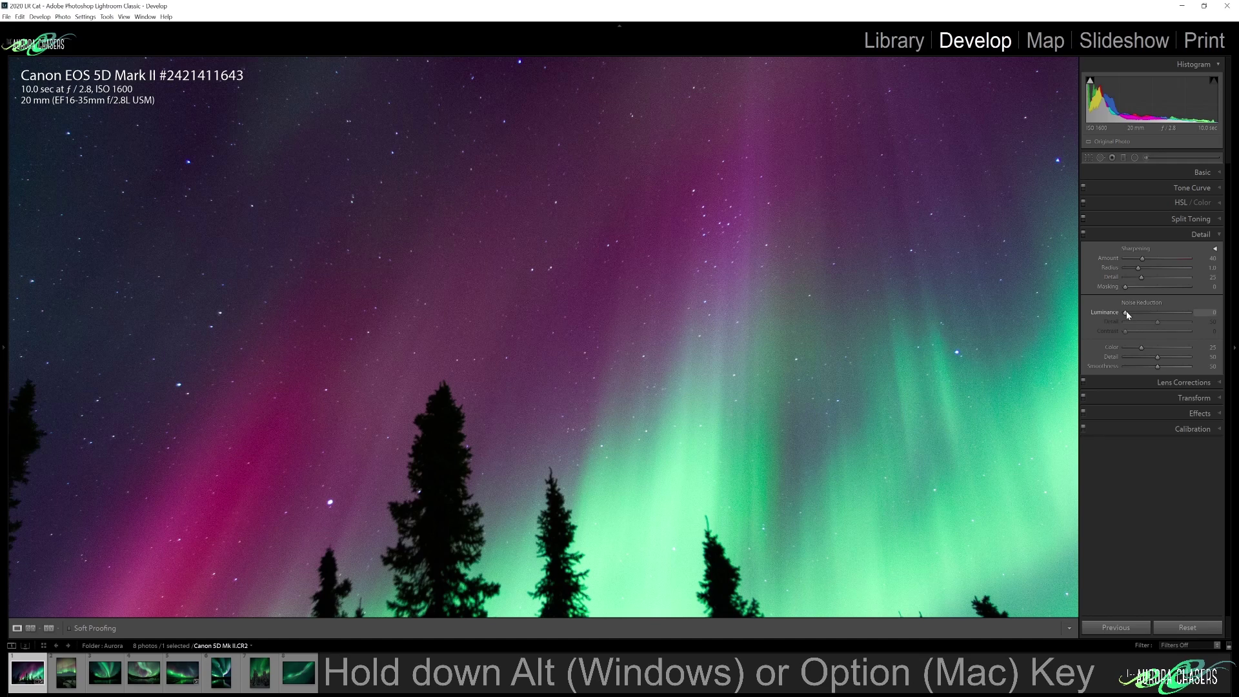
- Raise the Luminance noise reduction to 25, judging the smoothing on the greyscale preview
key("alt")
left_click(1125, 312, "alt")
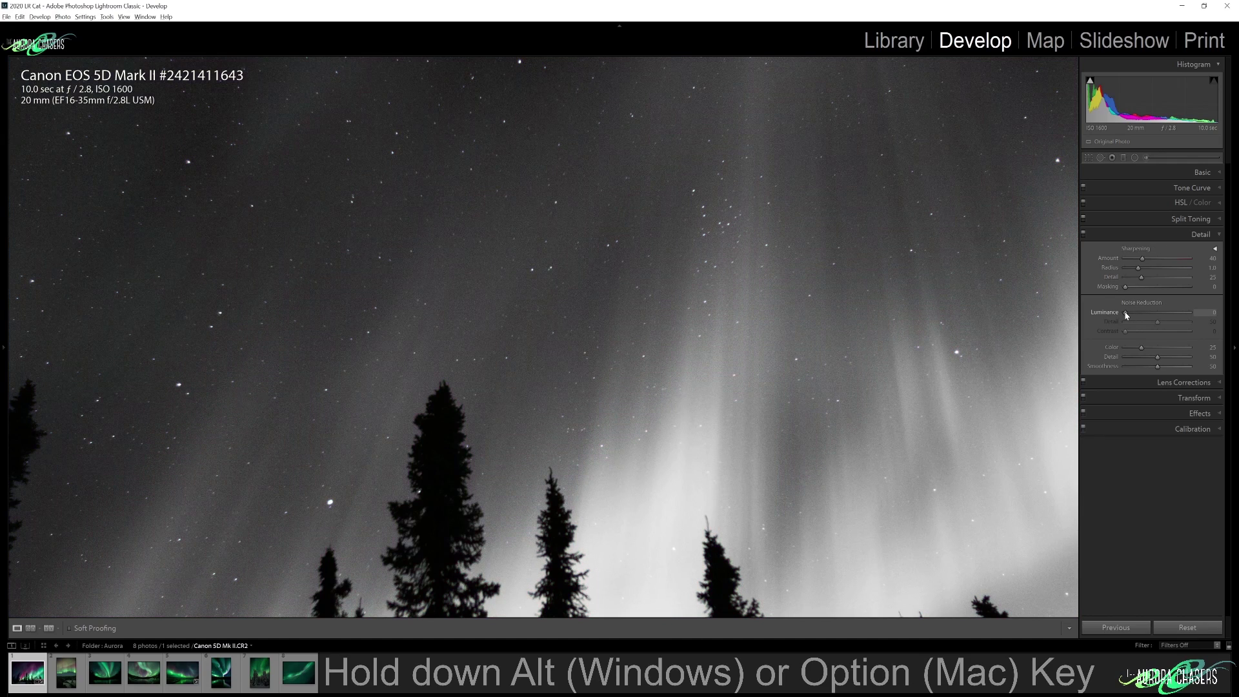
left_click_drag(1126, 314, 1129, 313)
left_click_drag(1129, 313, 1149, 314)
left_click_drag(1140, 316, 1140, 316)
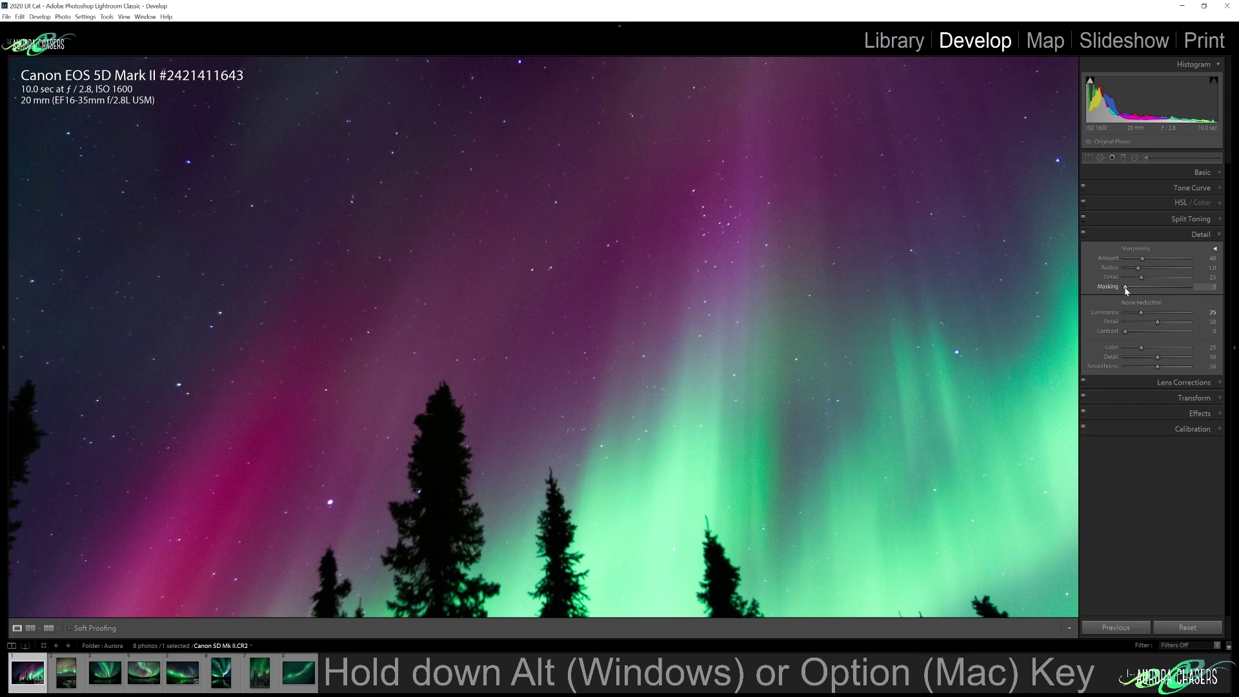
- Set the sharpening Masking to 81 using the mask preview, limiting sharpening to the stars and tree outlines
key("alt")
left_click(1126, 289, "alt")
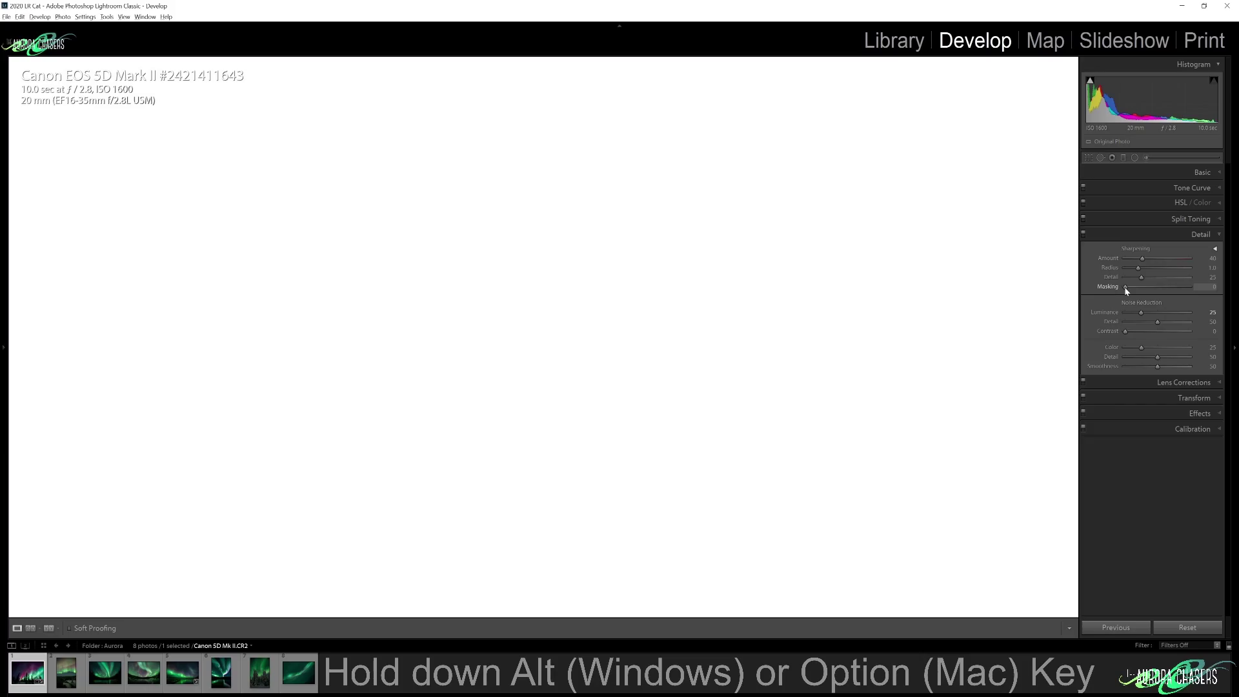
left_click_drag(1124, 288, 1178, 289)
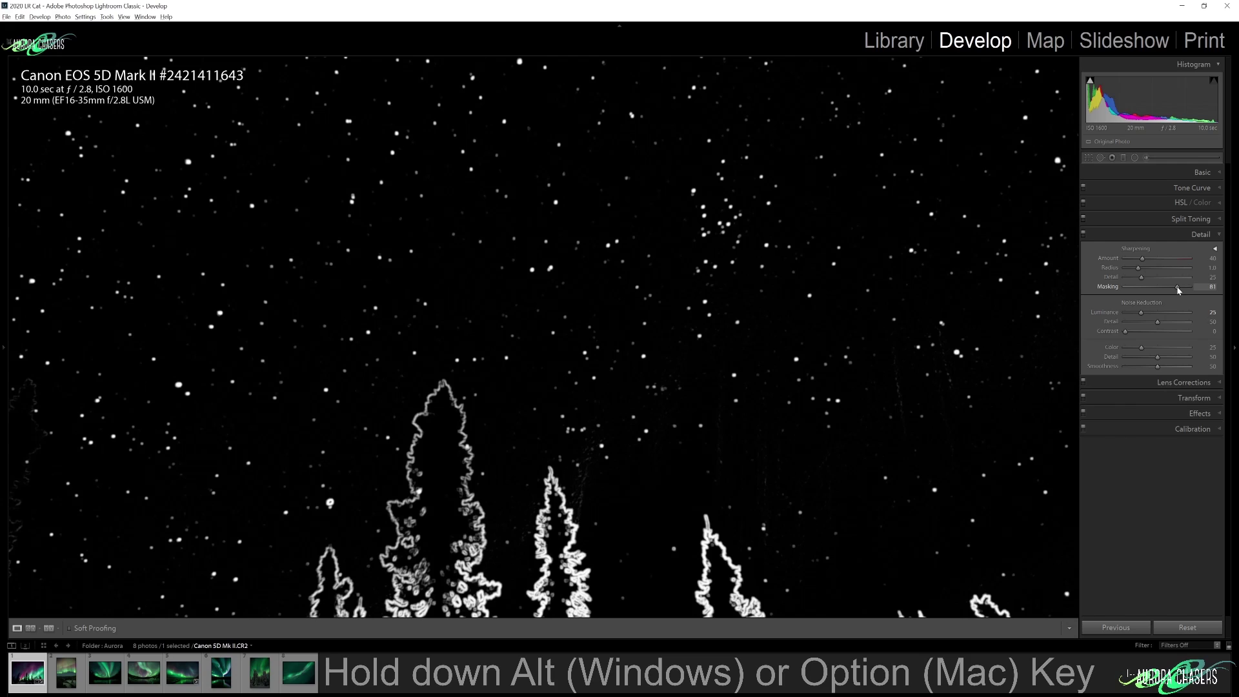
- Set the sharpening Radius to 0.7 and Amount to 90, comparing the photo at enlarged and full view
left_click_drag(1176, 285, 1140, 271)
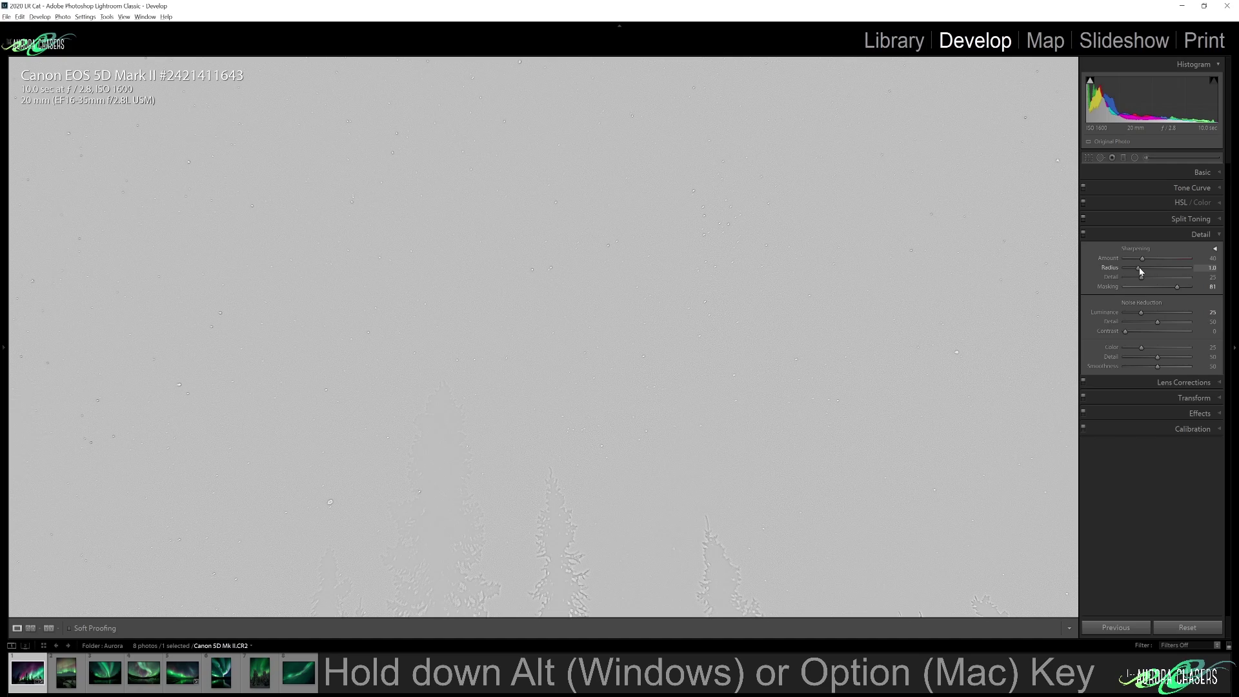
left_click_drag(1140, 271, 1166, 259)
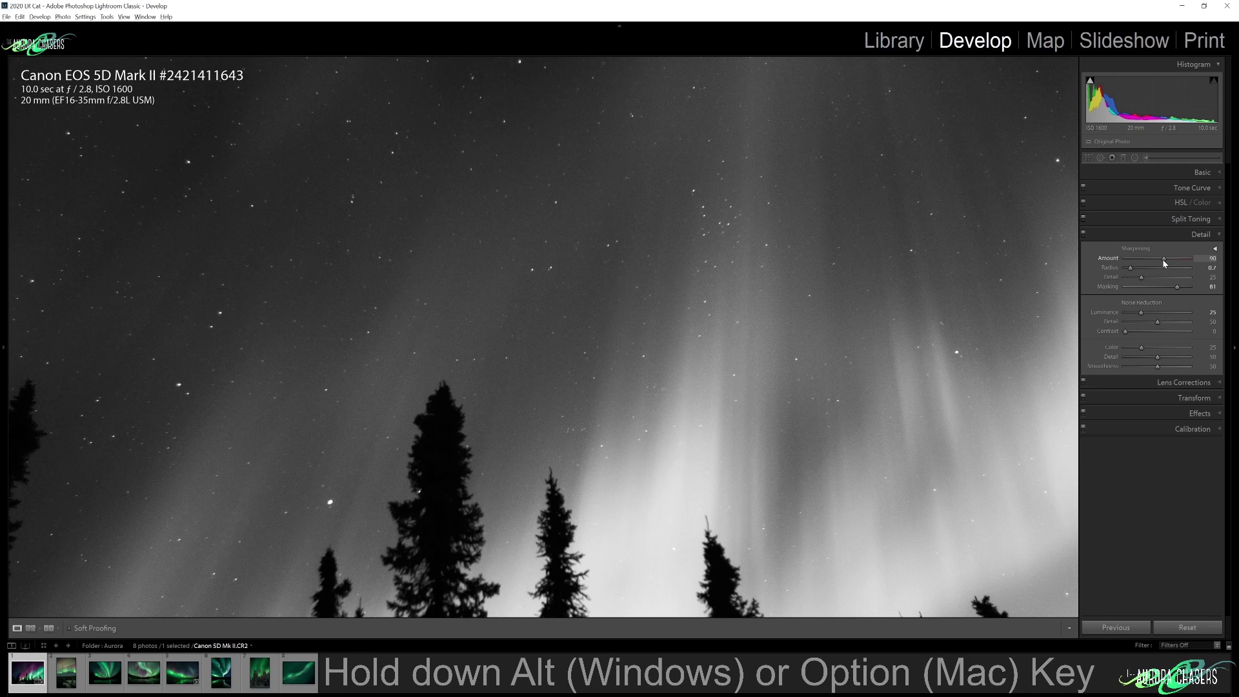
left_click_drag(1162, 259, 1163, 258)
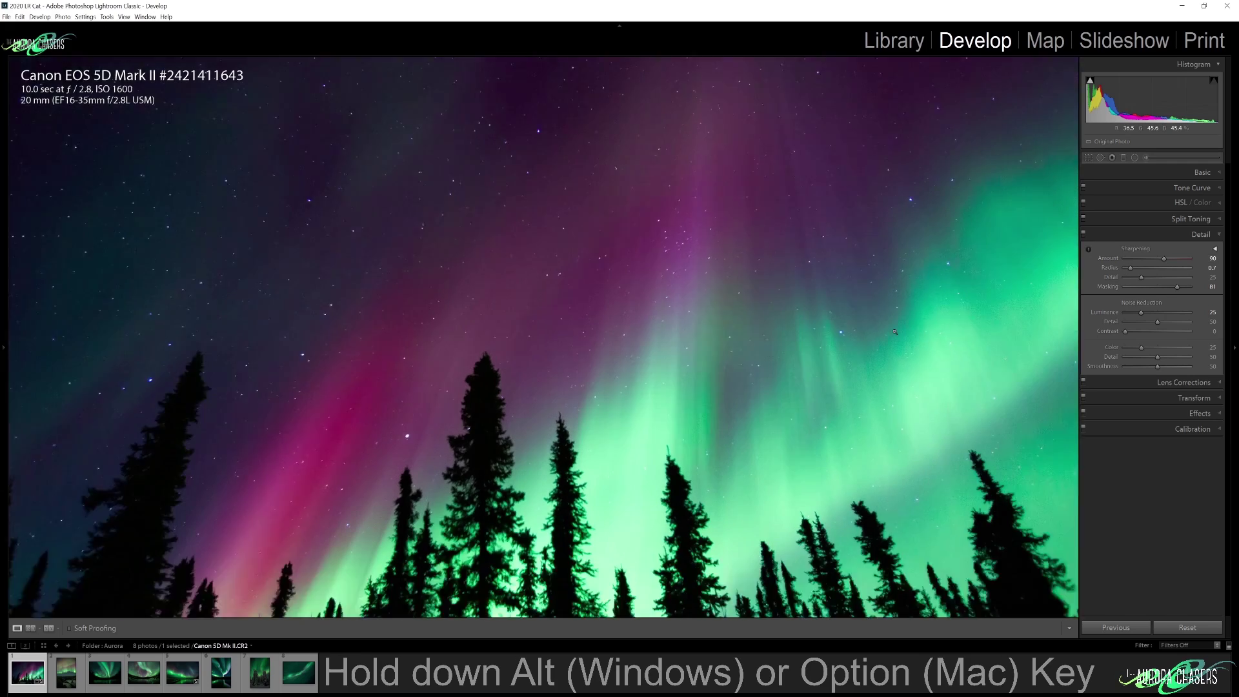
left_click(894, 332)
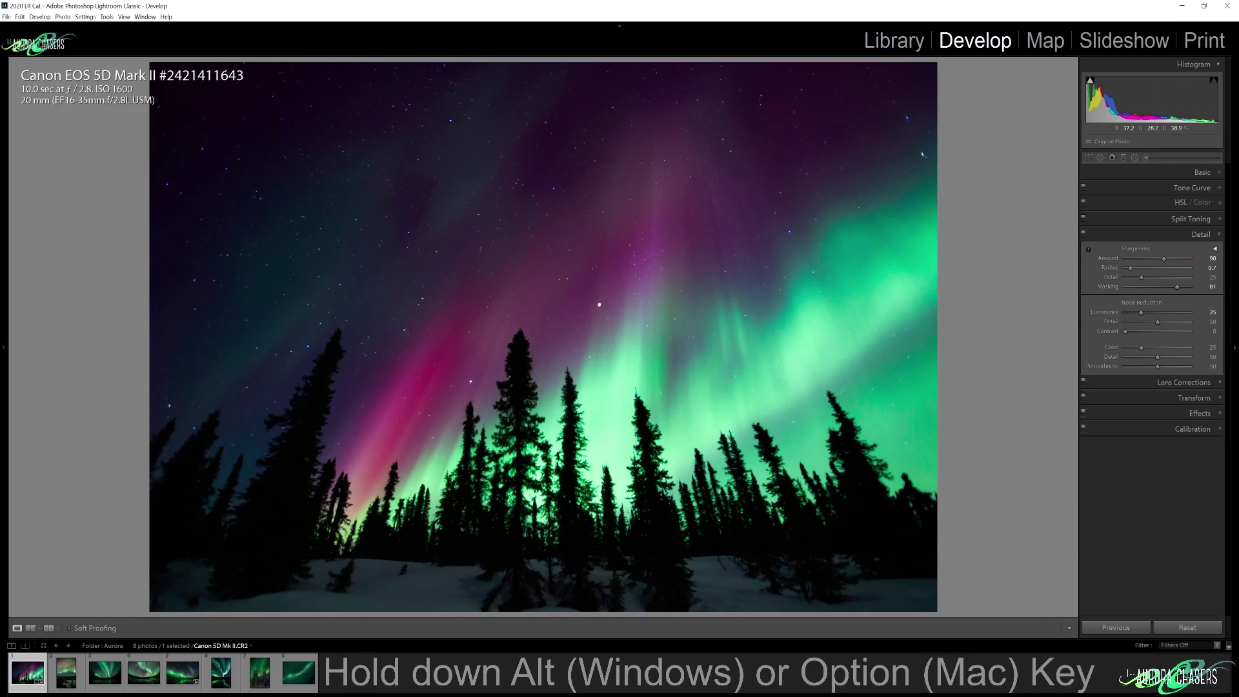
left_click(661, 300)
left_click(368, 339)
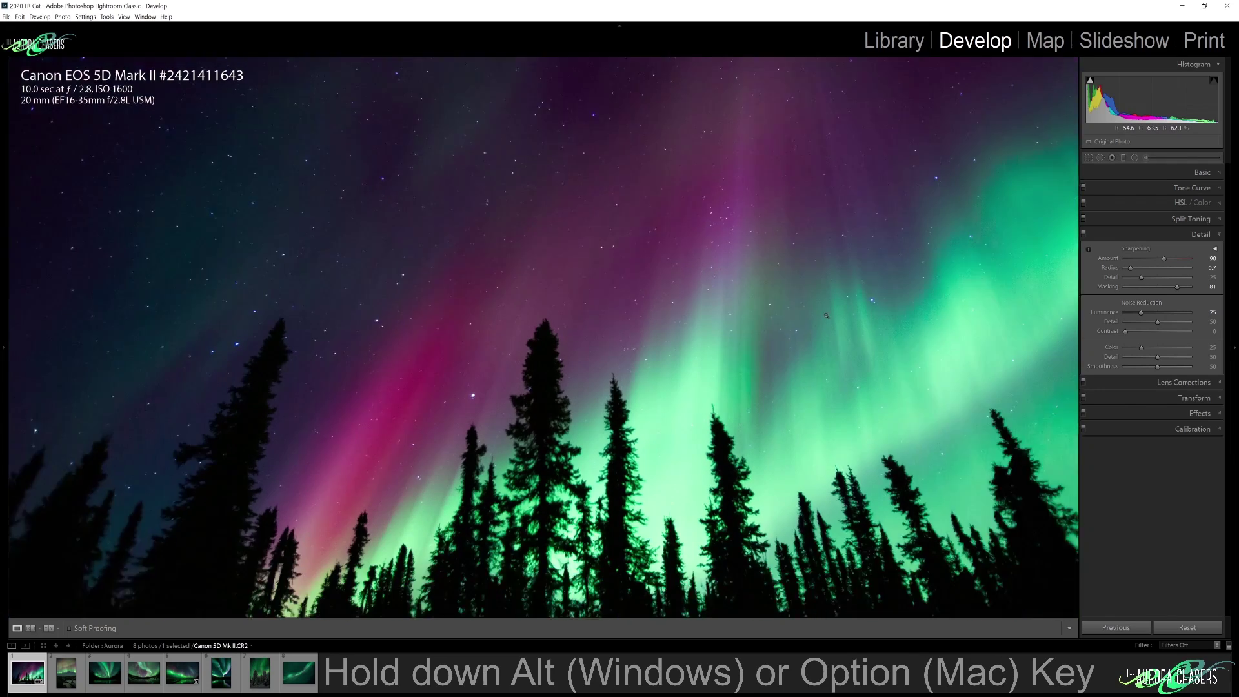
left_click(826, 316)
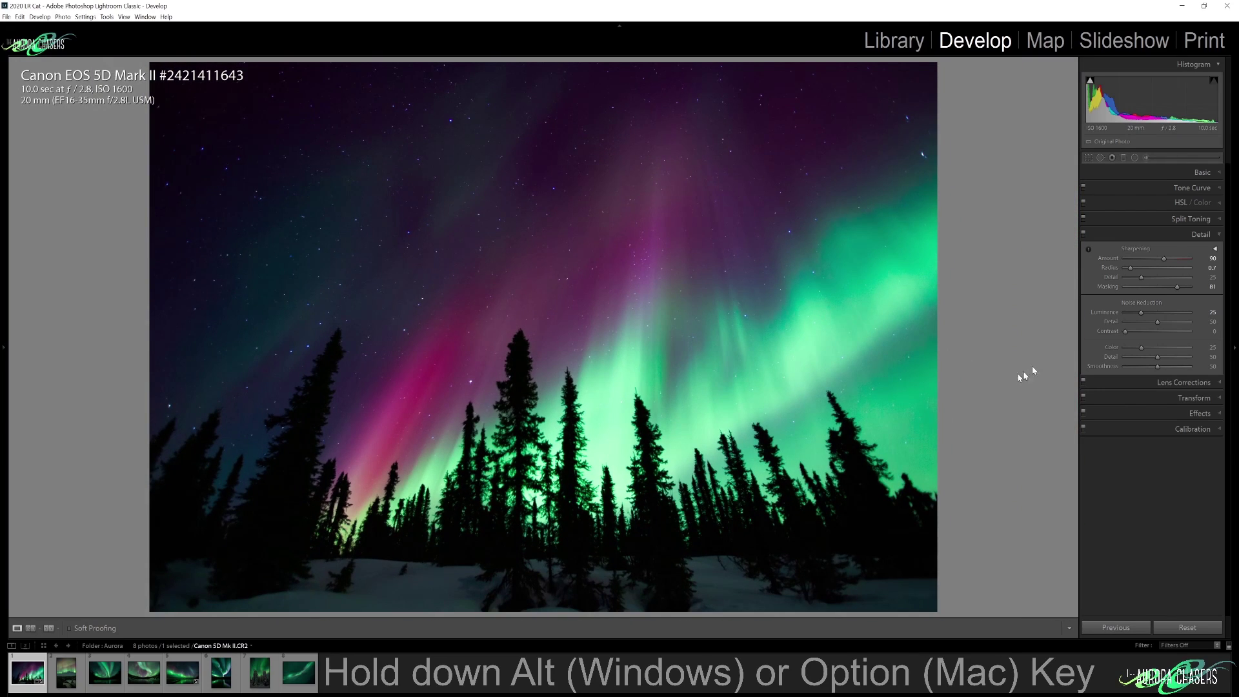
- Switch to the vertical photo Canon 5D MK III.CR2 with its file info overlaid and the Basic adjustments open
left_click(66, 672)
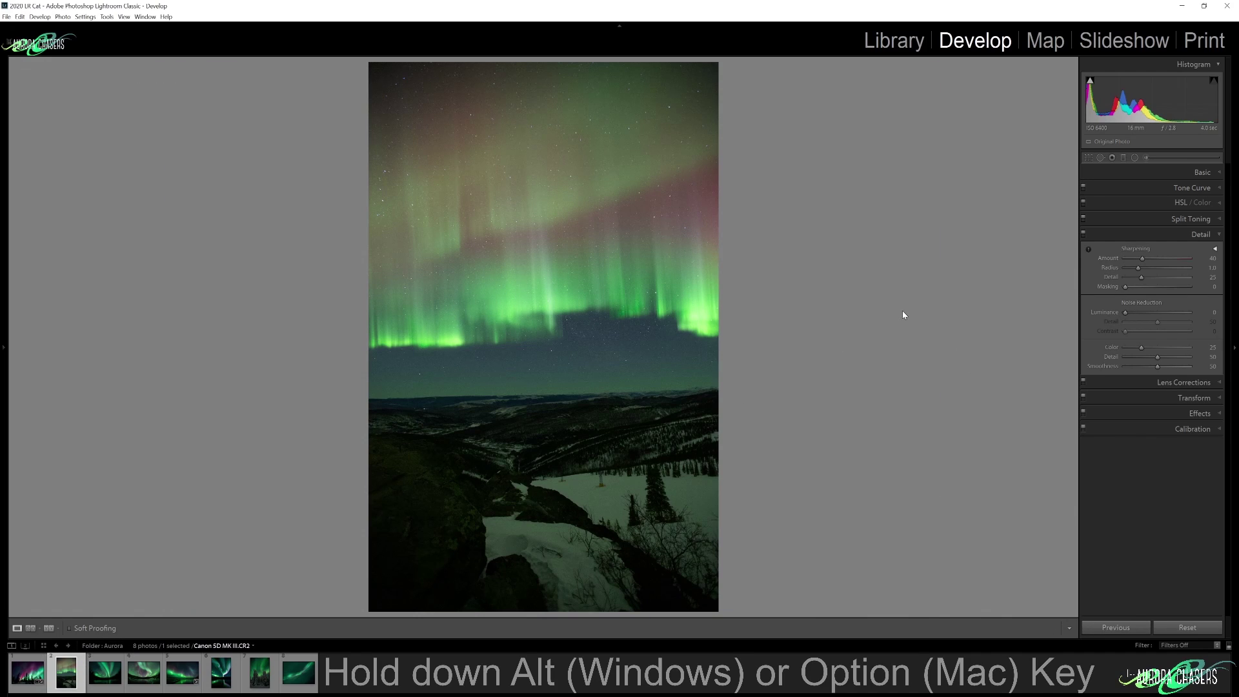
key("i")
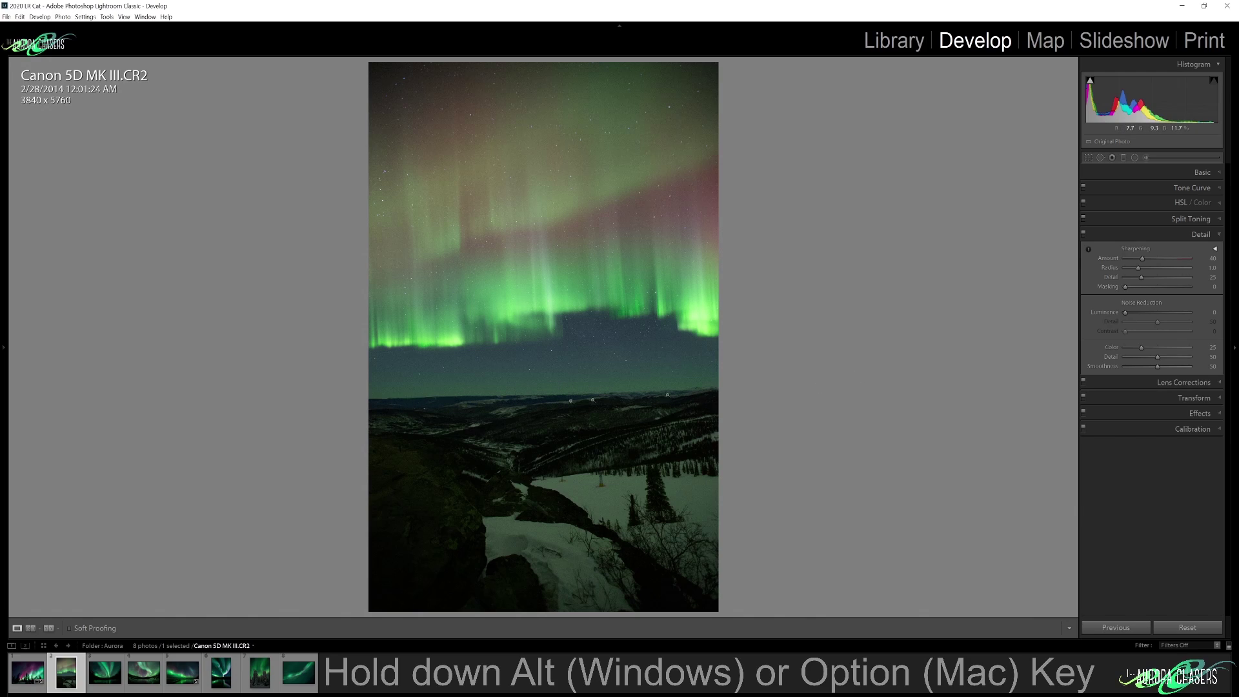
left_click(1140, 174, "alt")
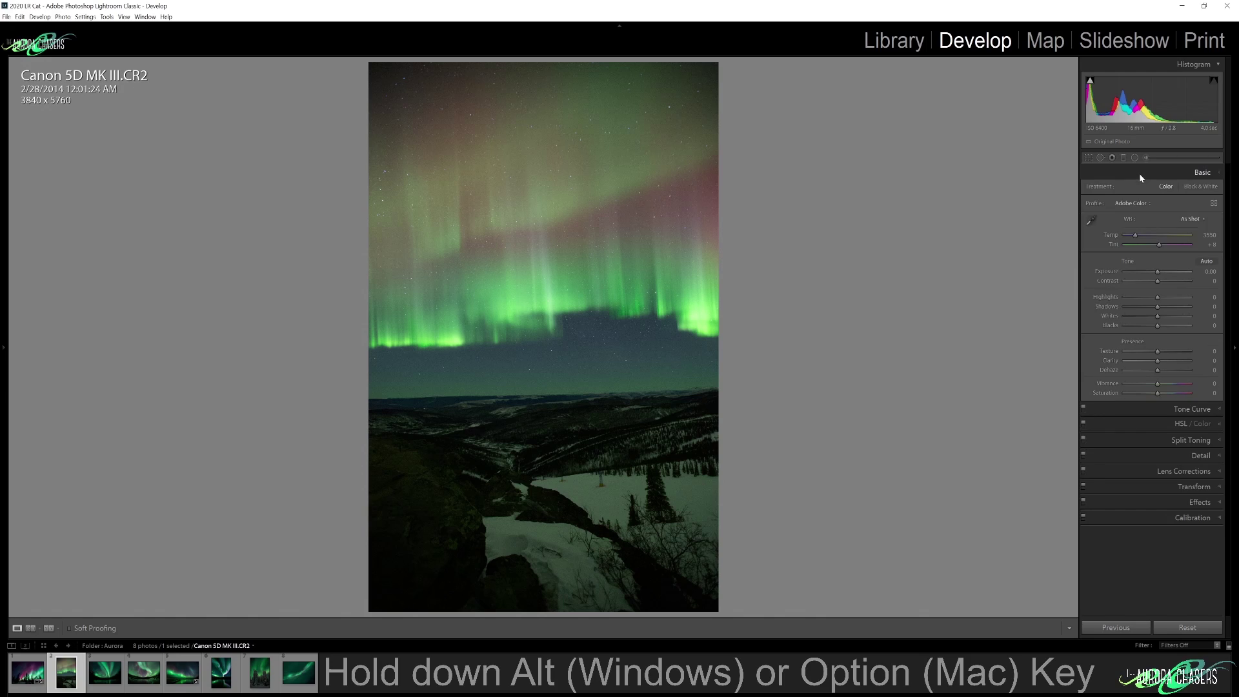
- Straighten the photo's horizon with the crop tool by rotating it to an angle of 1.54
left_click(1088, 157)
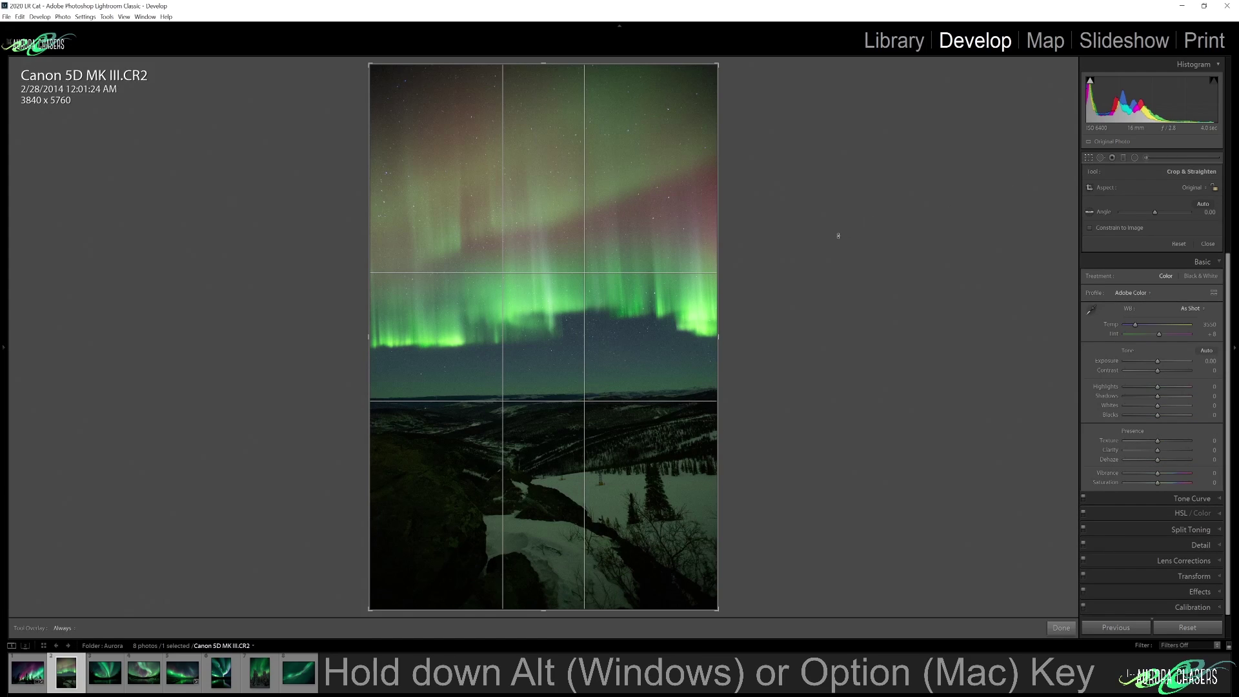
left_click_drag(838, 235, 846, 242)
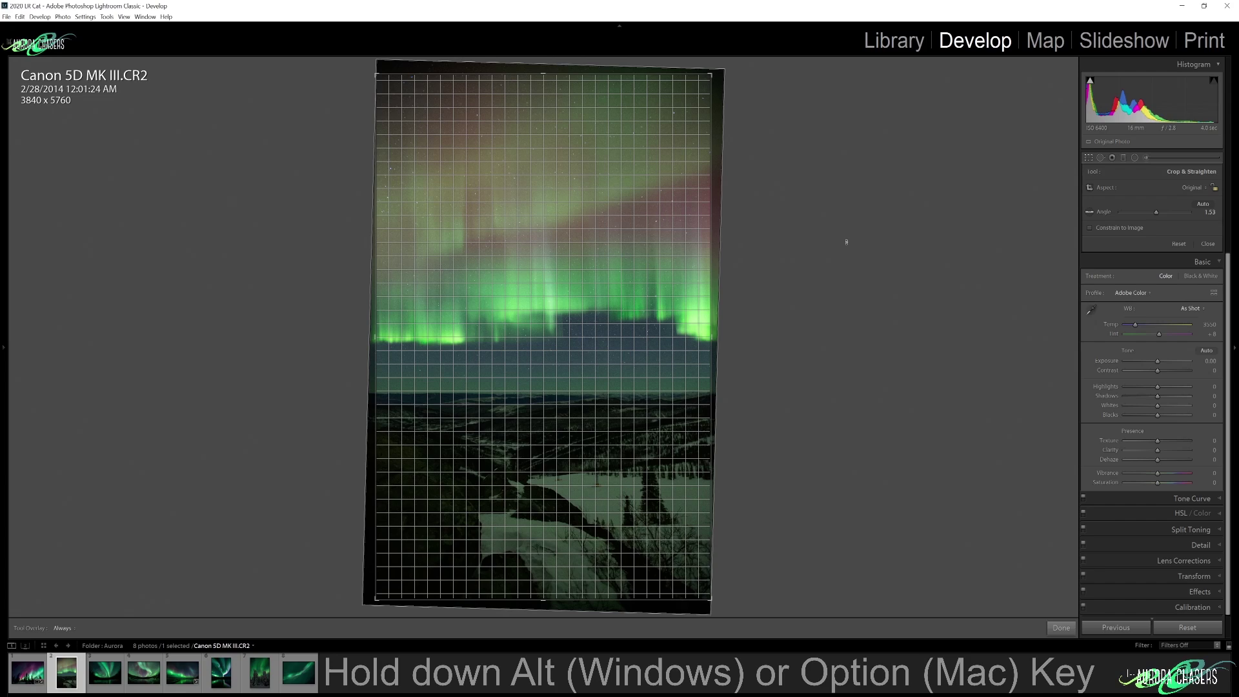
left_click_drag(846, 242, 847, 242)
left_click_drag(847, 242, 847, 242)
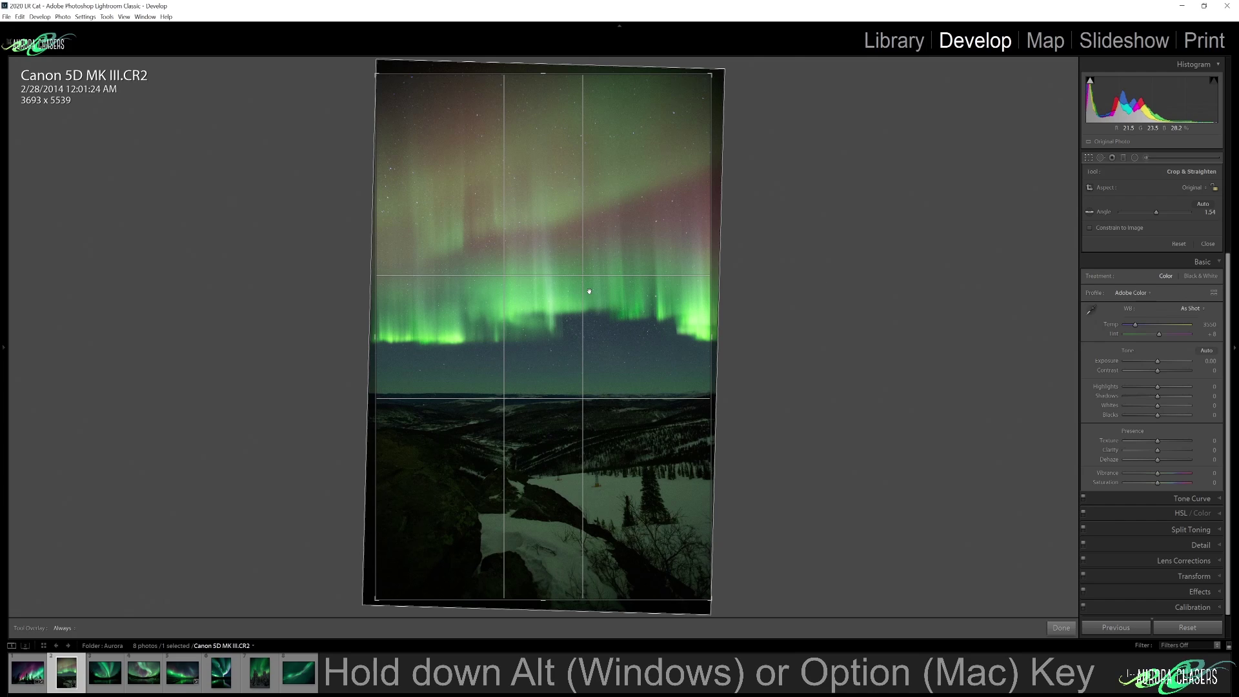
- Cycle through the crop guide overlays, including the spiral, grid, thirds and diagonals, to compare the composition aids
key("o")
key("o")
key("o")
key("o")
key("o")
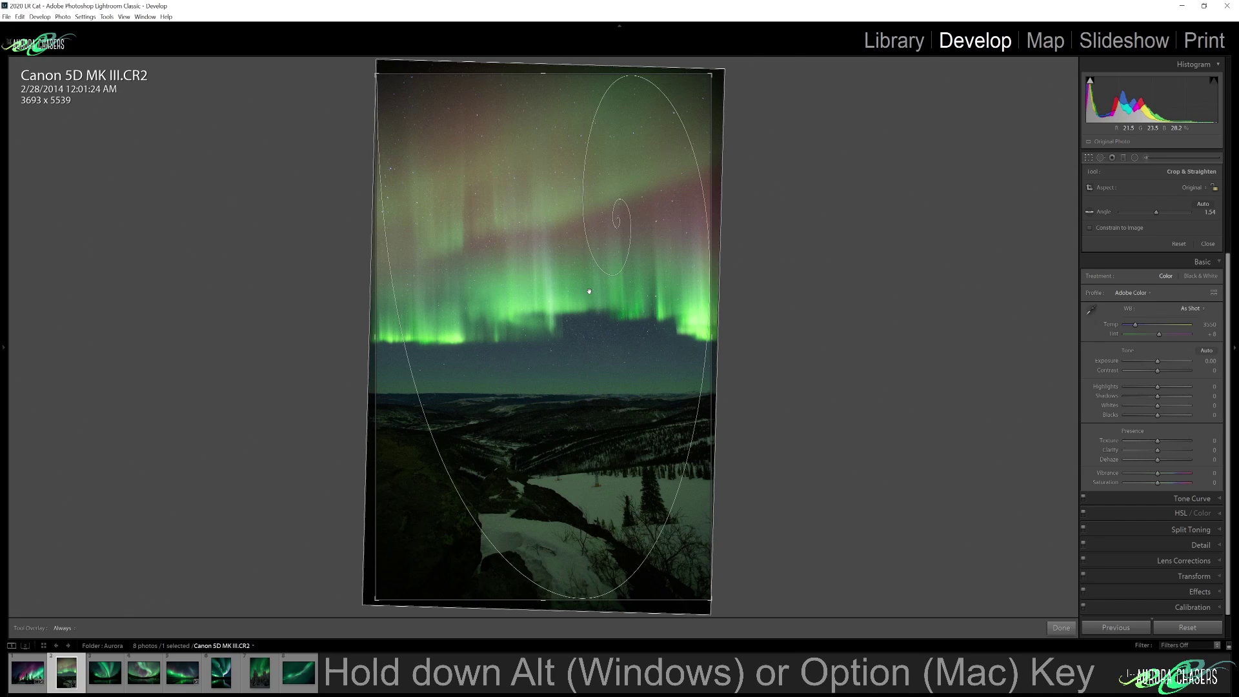
key("o")
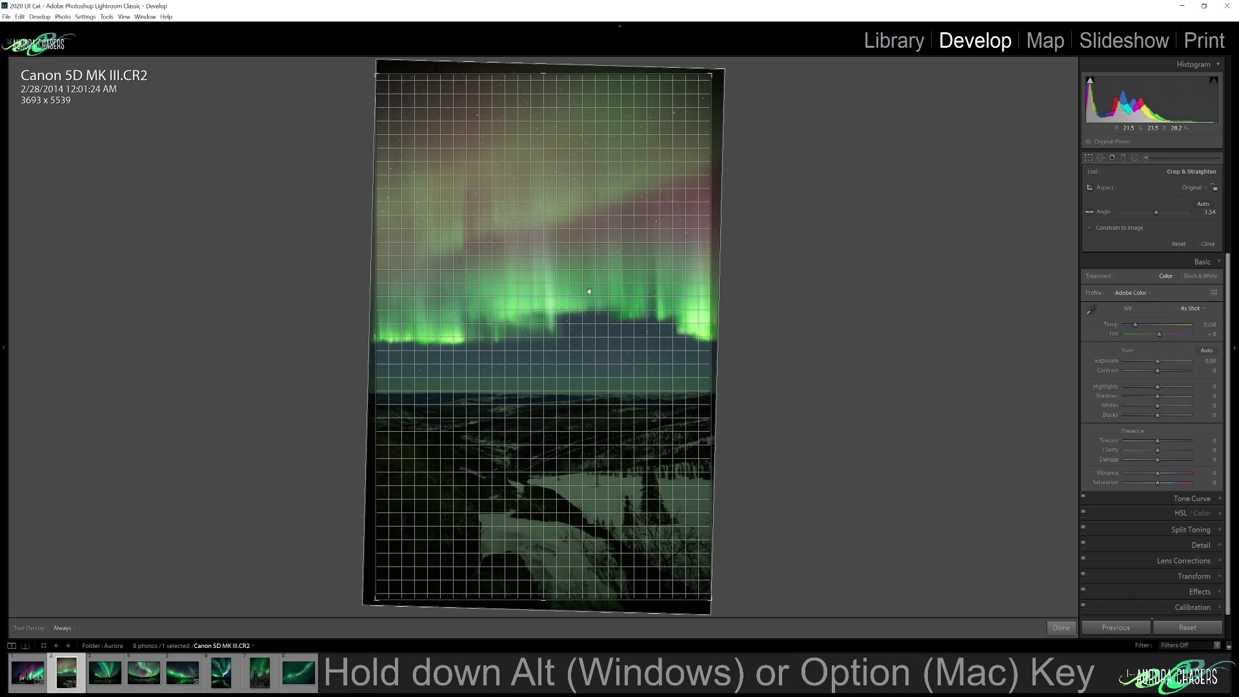
key("o")
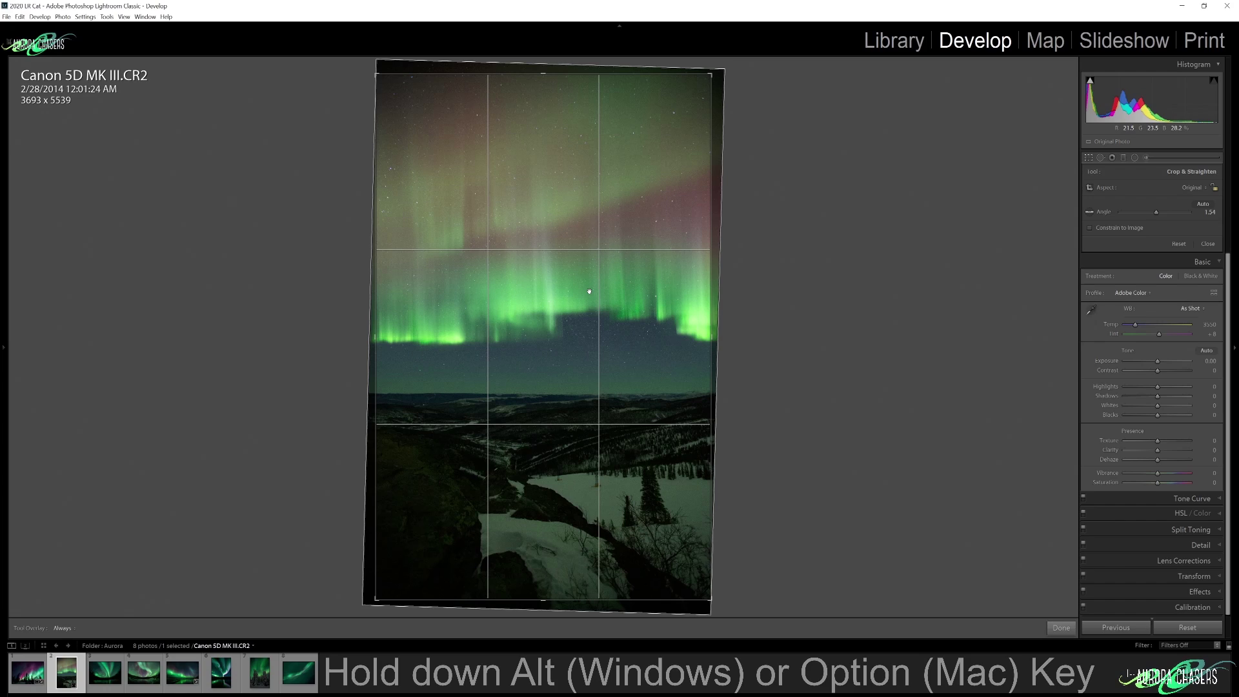
key("o")
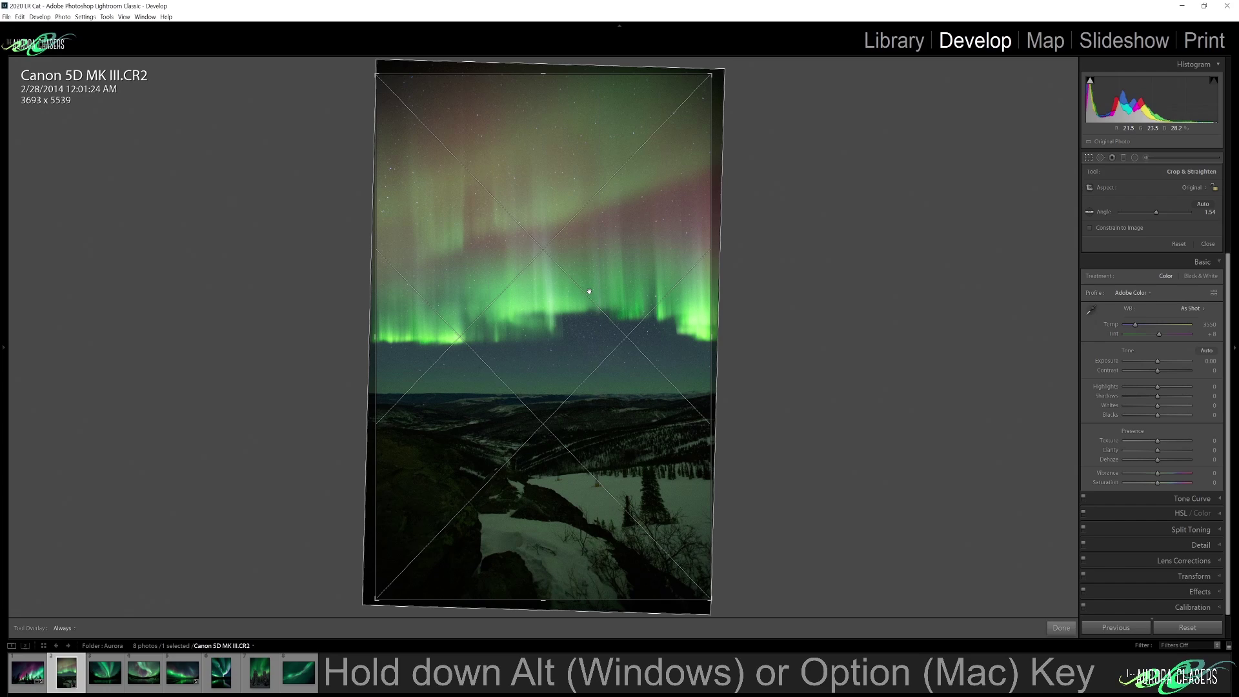
- Return to the golden-ratio overlay, align the horizon with its lower line and apply the crop
key("o")
key("o")
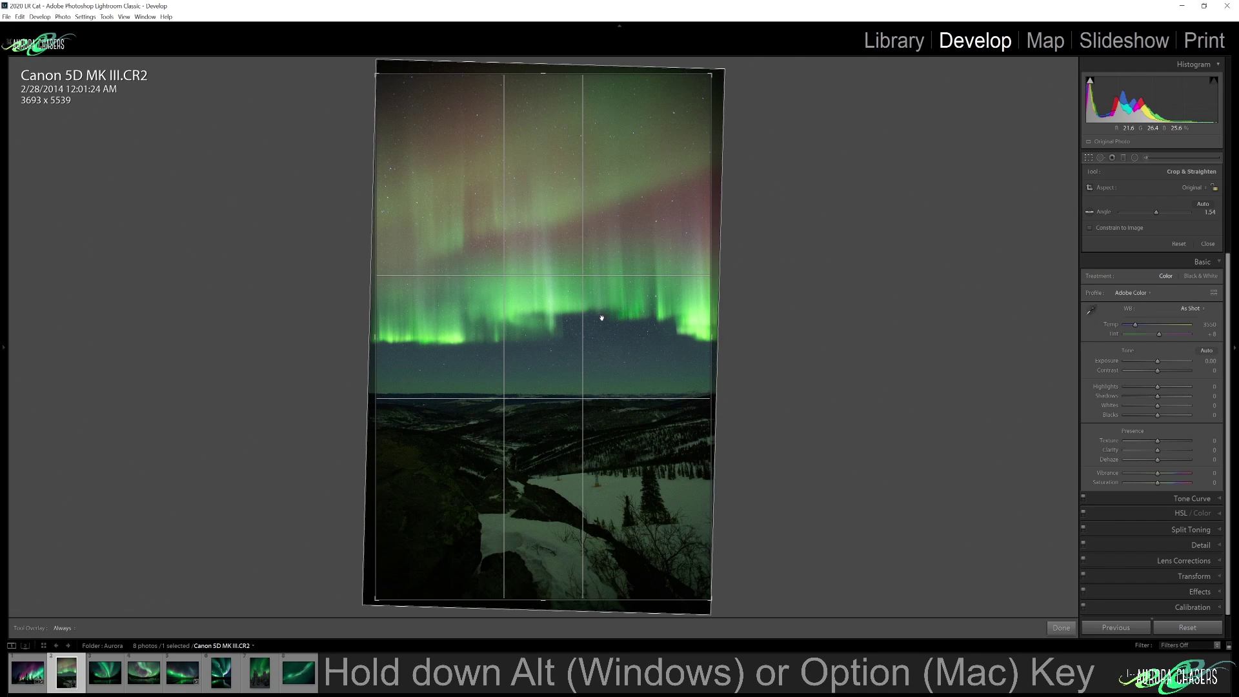
left_click_drag(586, 323, 586, 324)
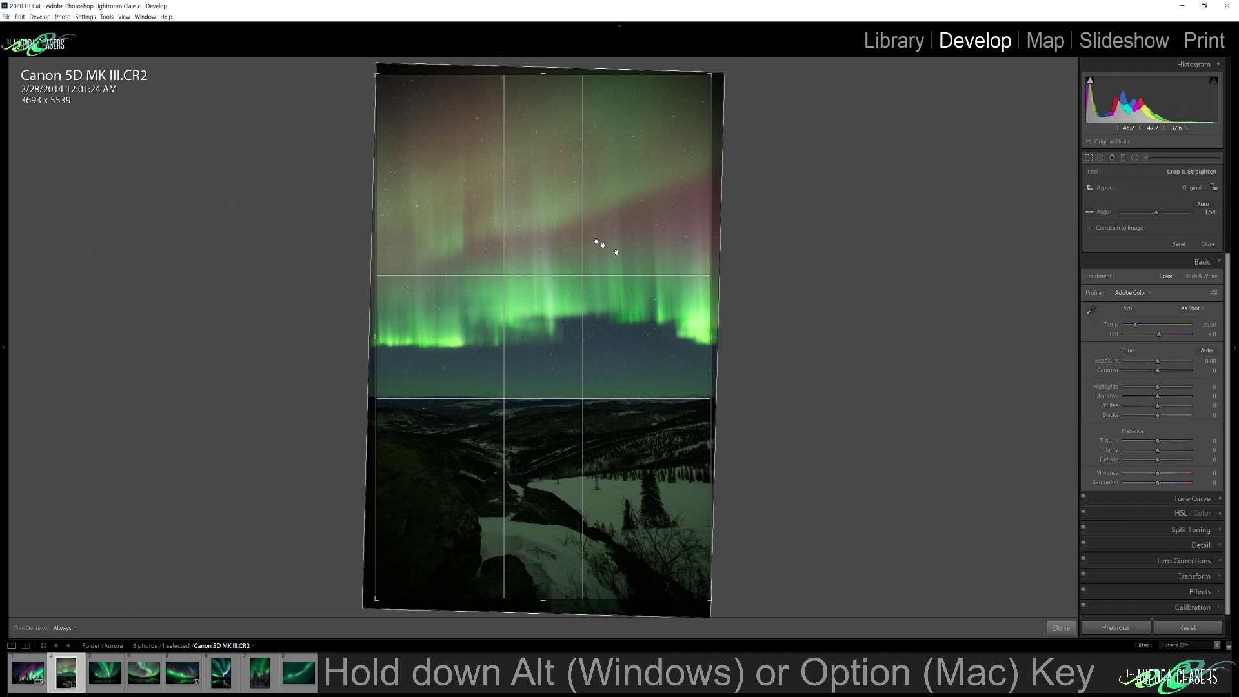
key("Return")
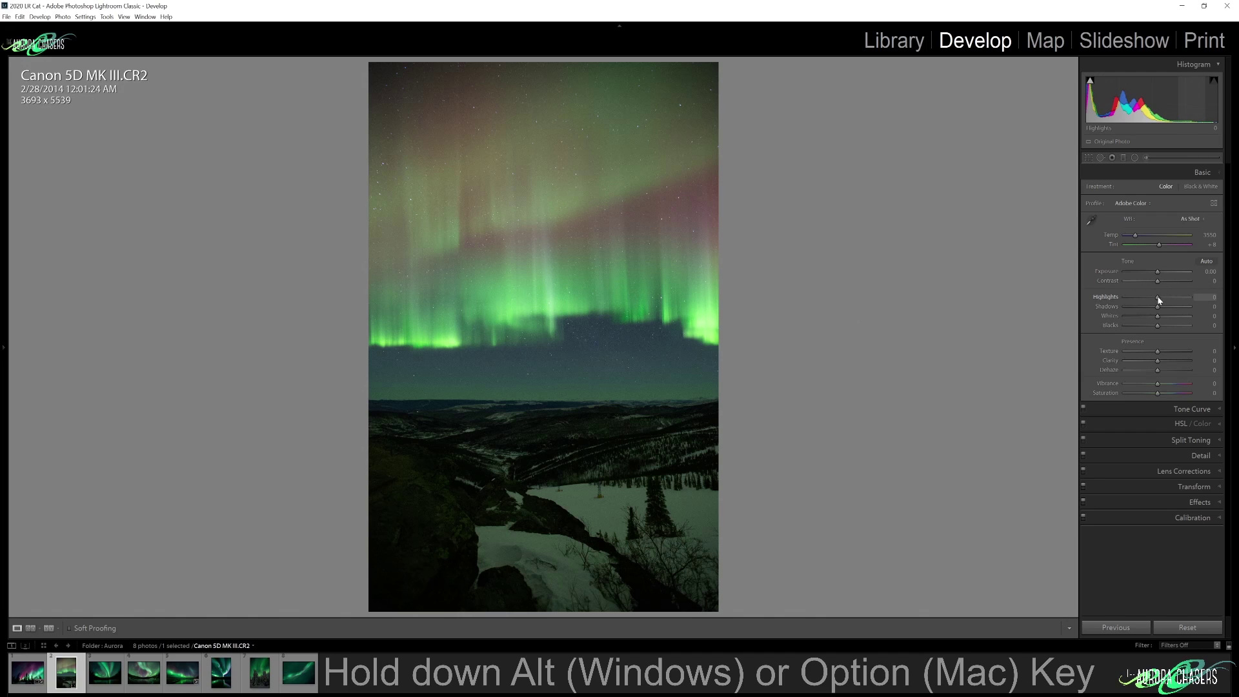
- Set the vertical photo's Exposure to +0.28, Highlights to -50 and Shadows to +44
mouse_move(1159, 297)
left_mouse_down()
mouse_move(1140, 304)
mouse_move(1160, 274)
left_mouse_up()
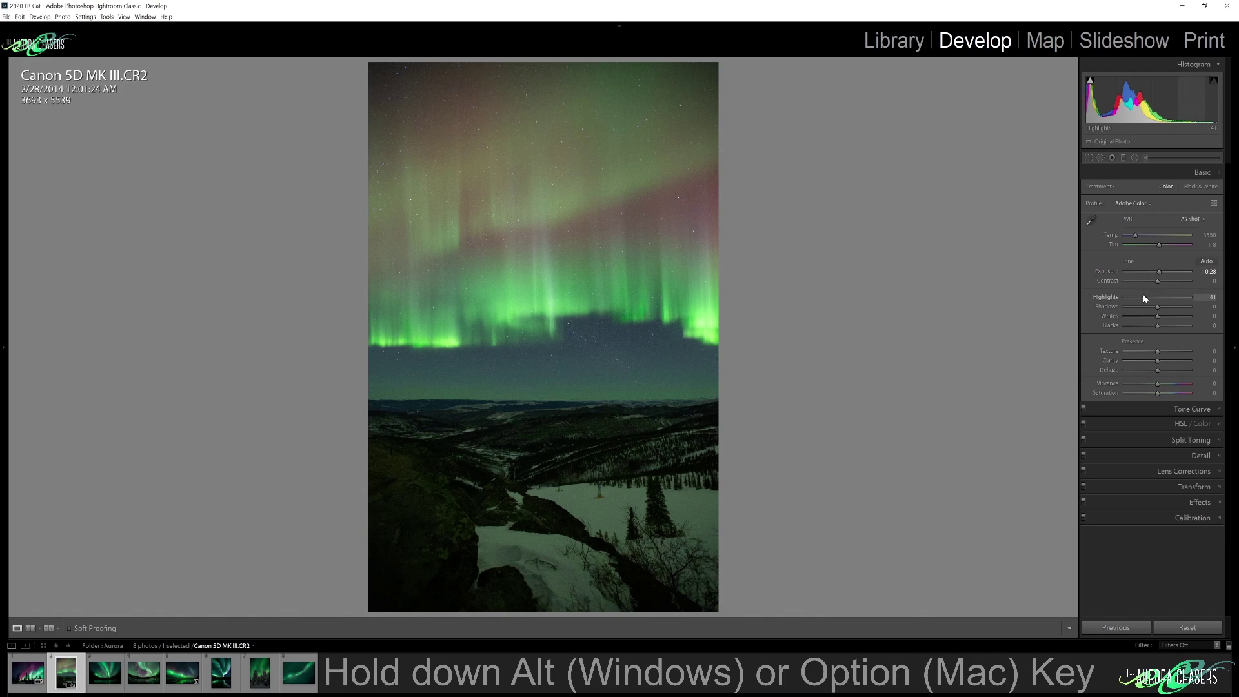
mouse_move(1144, 297)
left_mouse_down()
mouse_move(1106, 298)
mouse_move(1142, 295)
left_mouse_up()
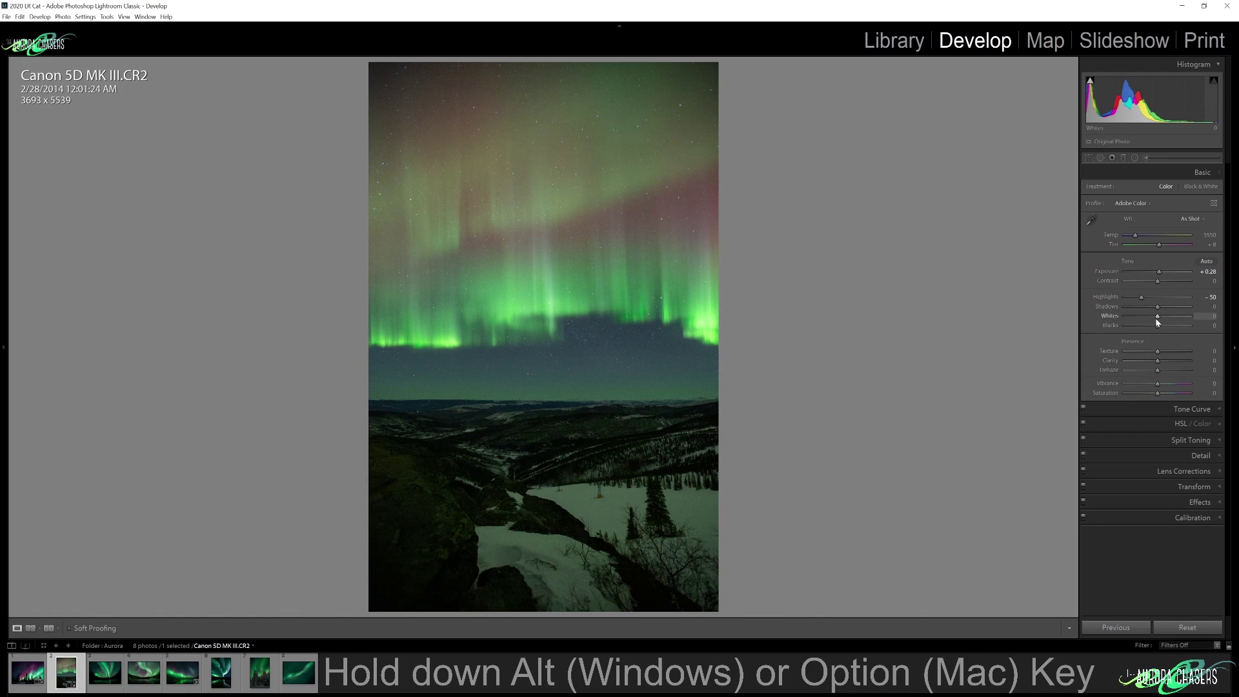
left_click_drag(1157, 306, 1172, 308)
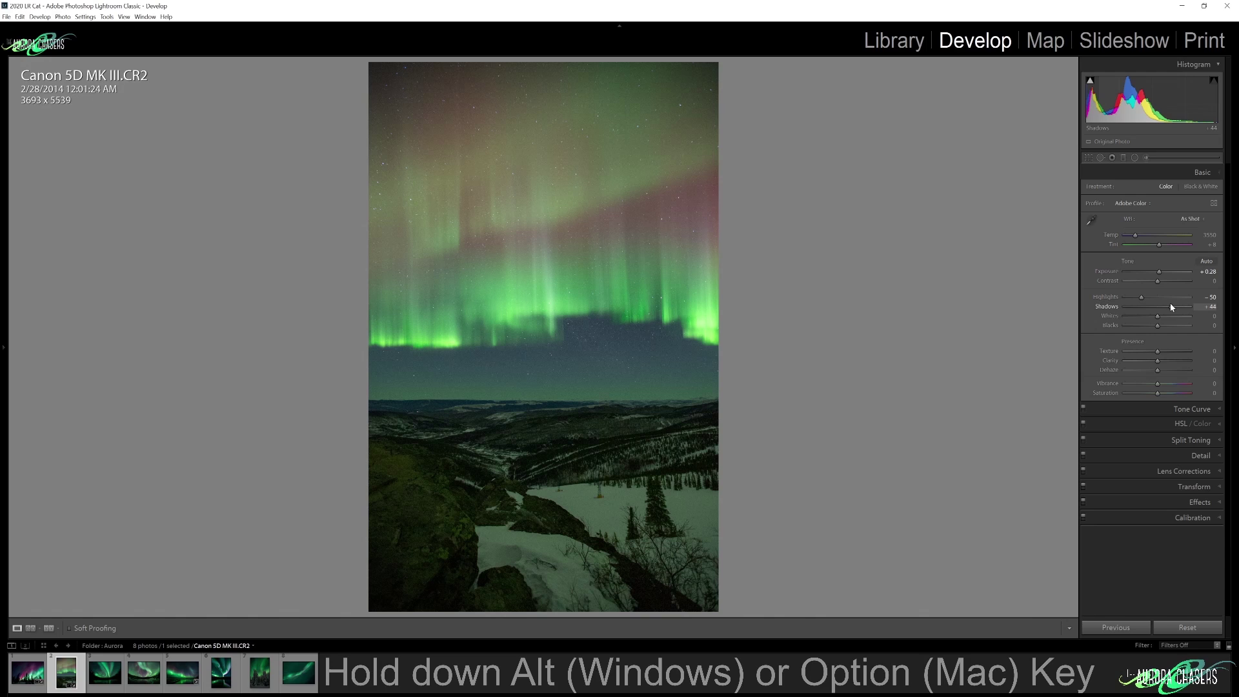
- Set the vertical photo's Shadows to +37 and inspect the dark hills and the sky below the aurora up close
left_click_drag(1170, 304, 1168, 308)
left_click(609, 461)
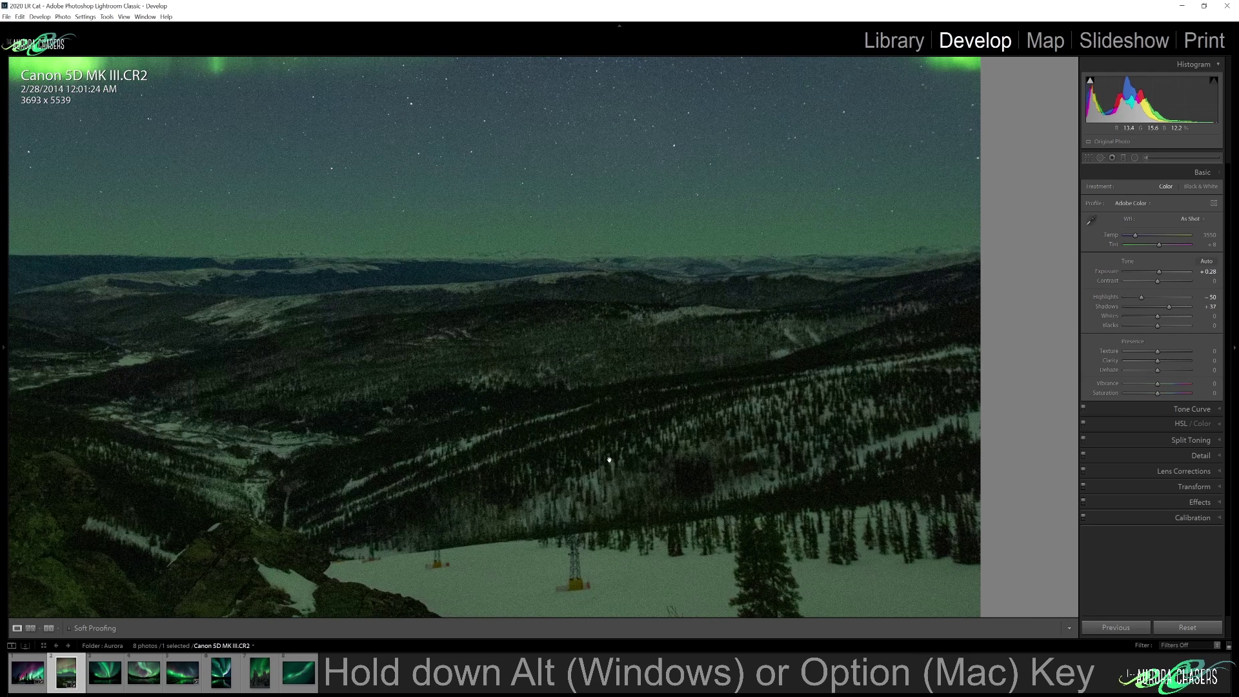
left_click(546, 463)
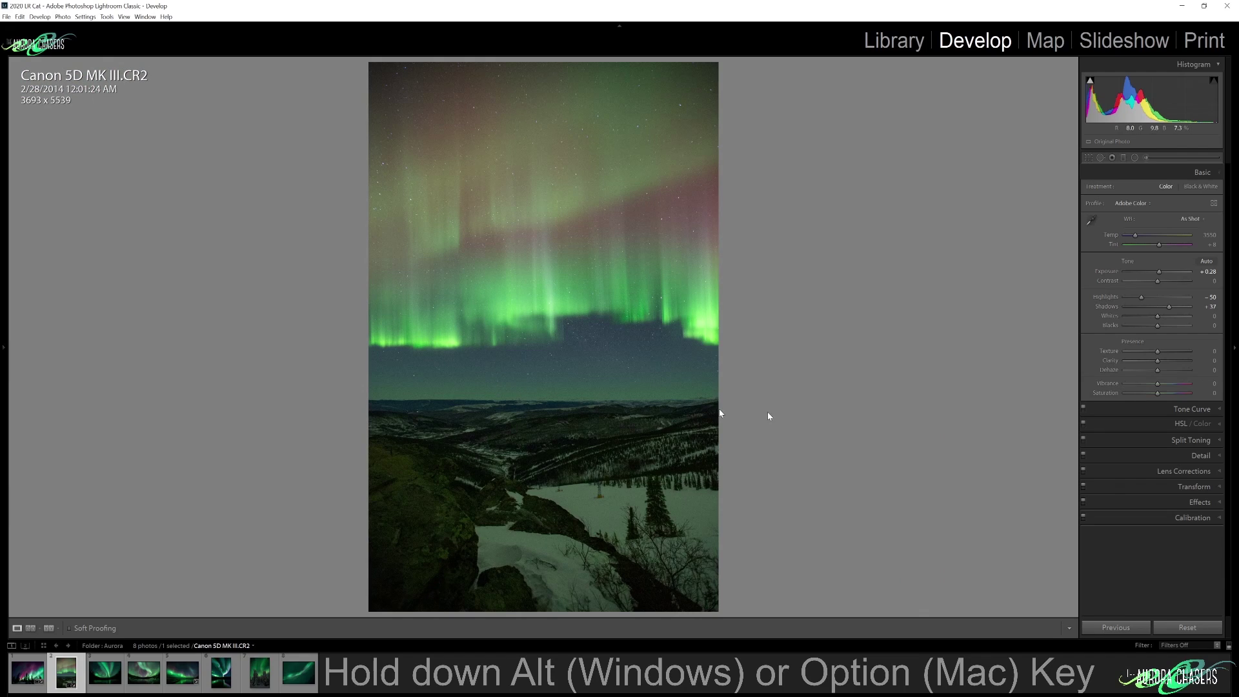
left_click(615, 368)
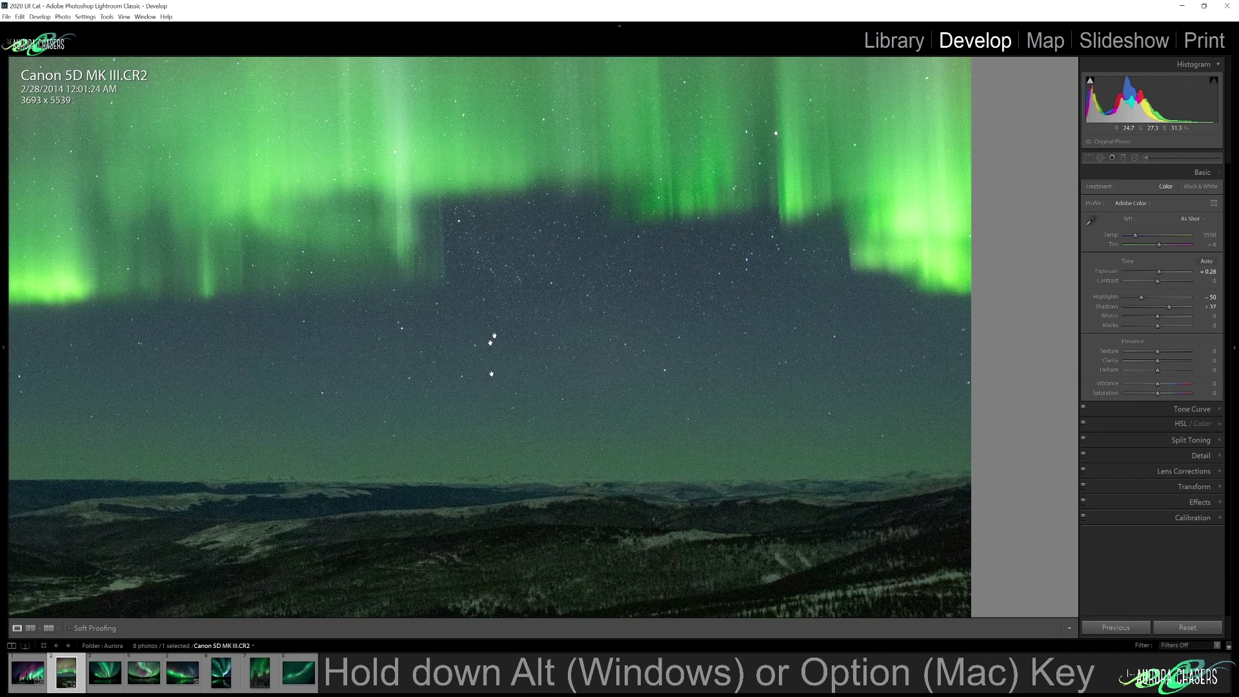
left_click(603, 376)
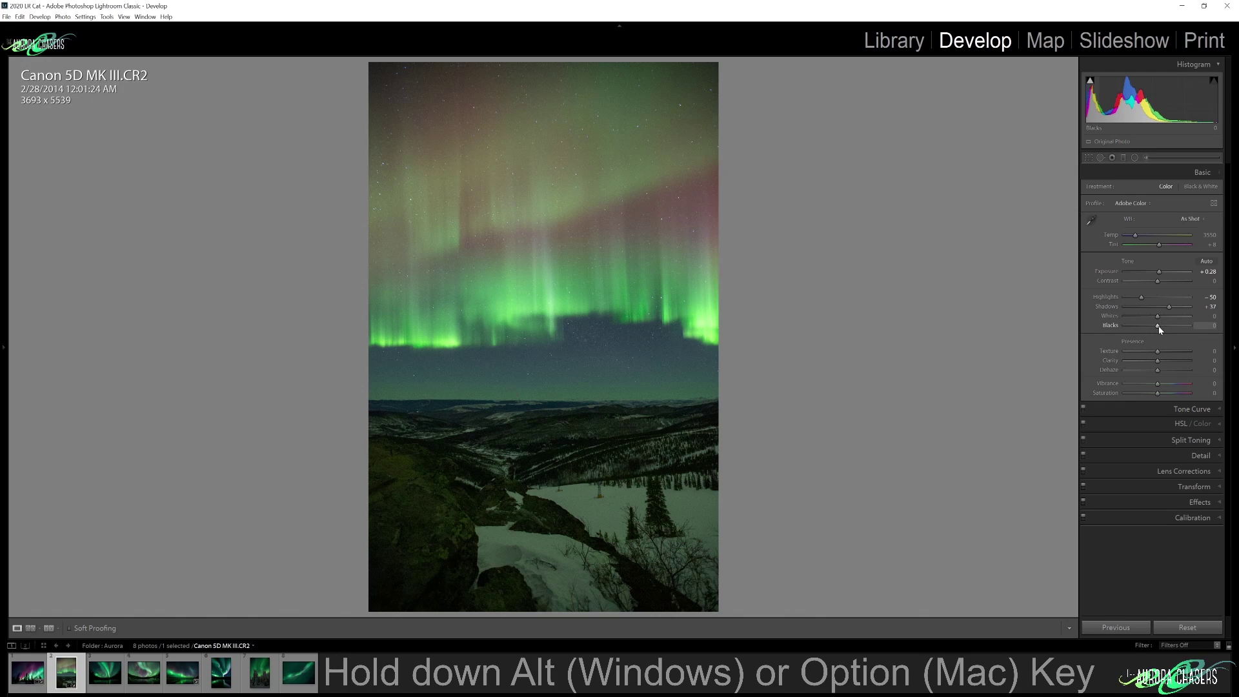
- Set the vertical photo's Contrast to +26, Texture to -15 and Vibrance to +29, checking the sky up close
left_click_drag(1157, 281, 1167, 285)
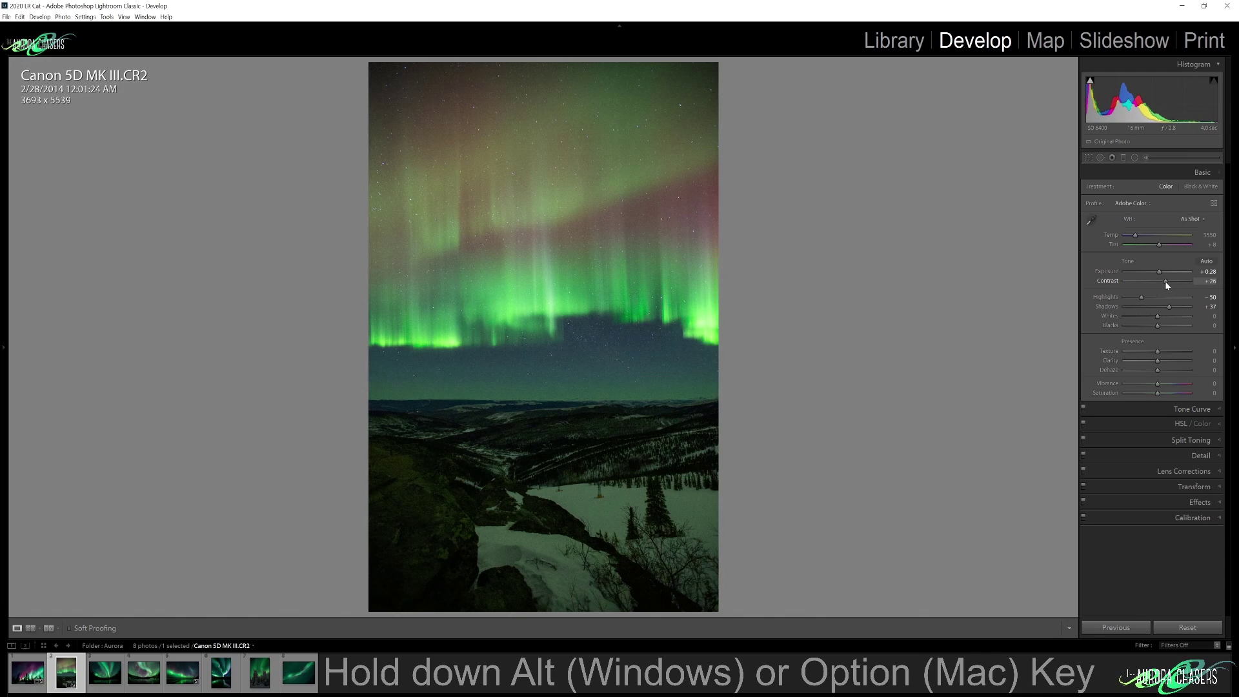
left_click_drag(1165, 282, 1164, 280)
left_click(600, 356)
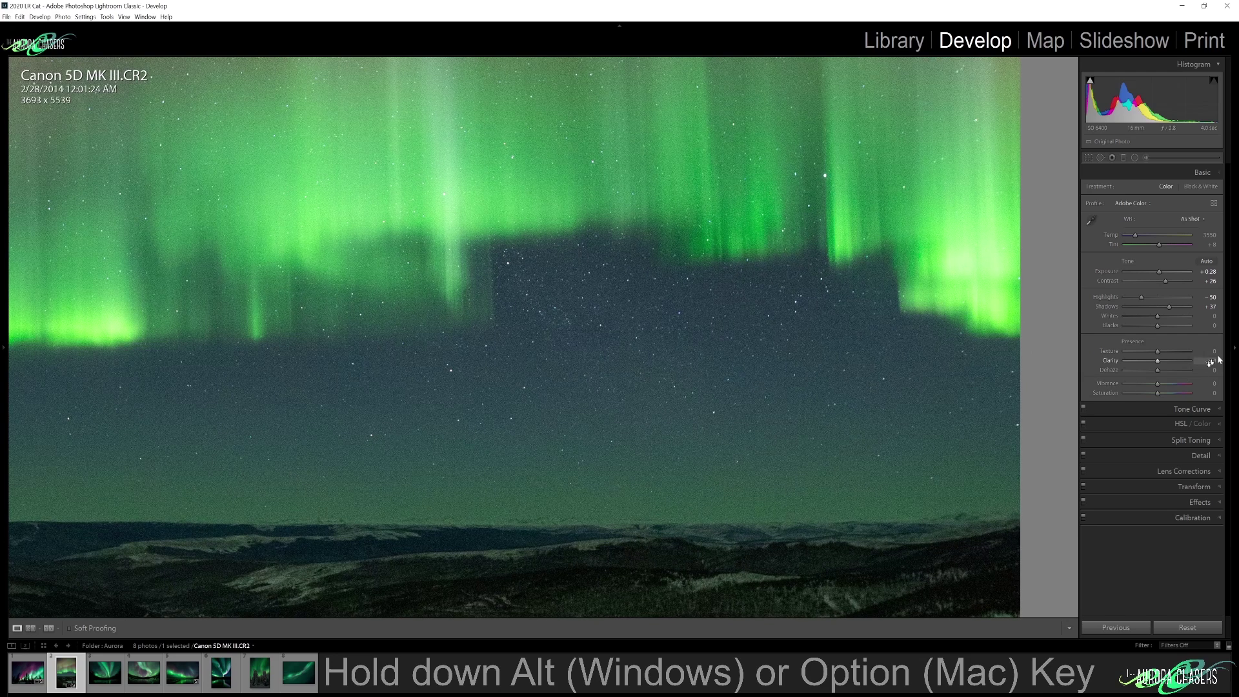
left_click_drag(1158, 354, 1153, 356)
left_click(700, 408)
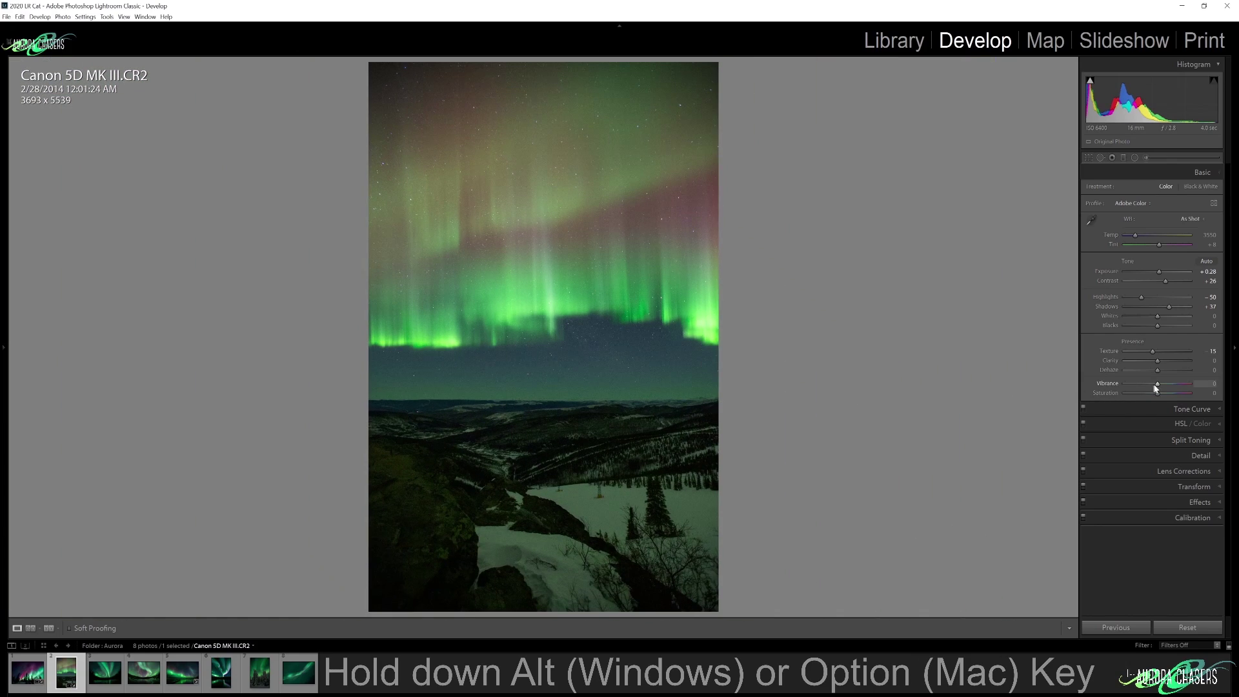
left_click_drag(1157, 386, 1169, 379)
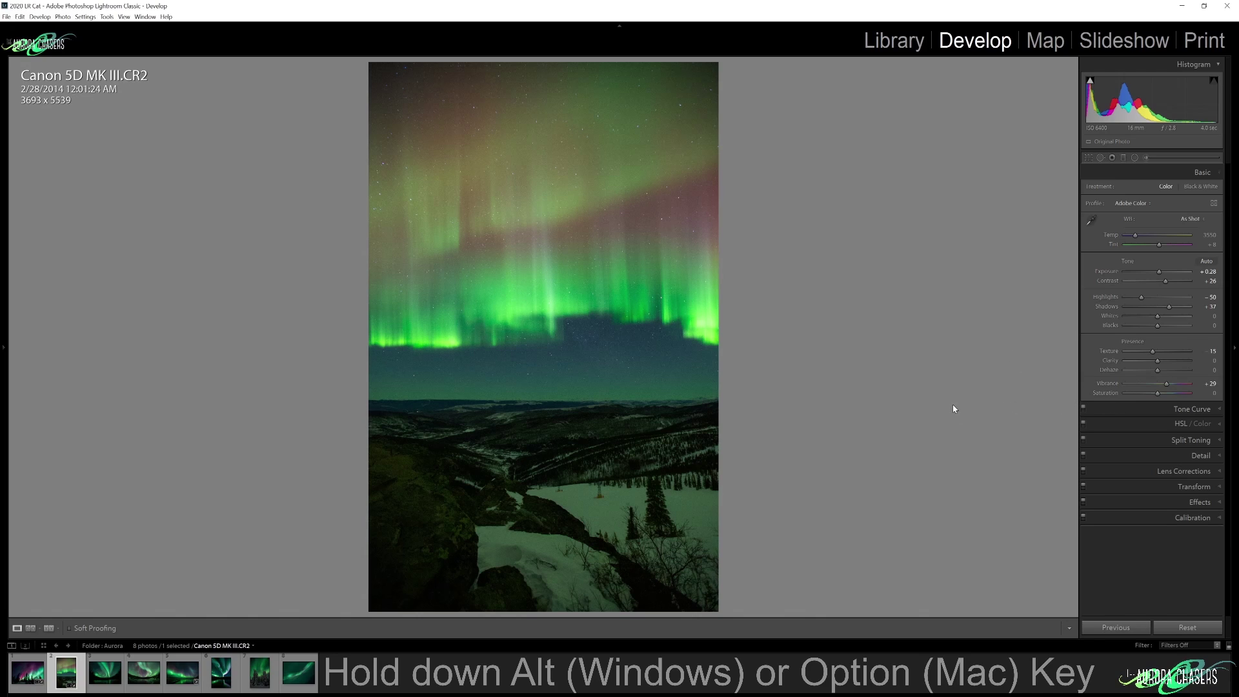
- Test the HSL luminance of the warm tones, and raise the red and orange saturation
left_click(1147, 426, "alt")
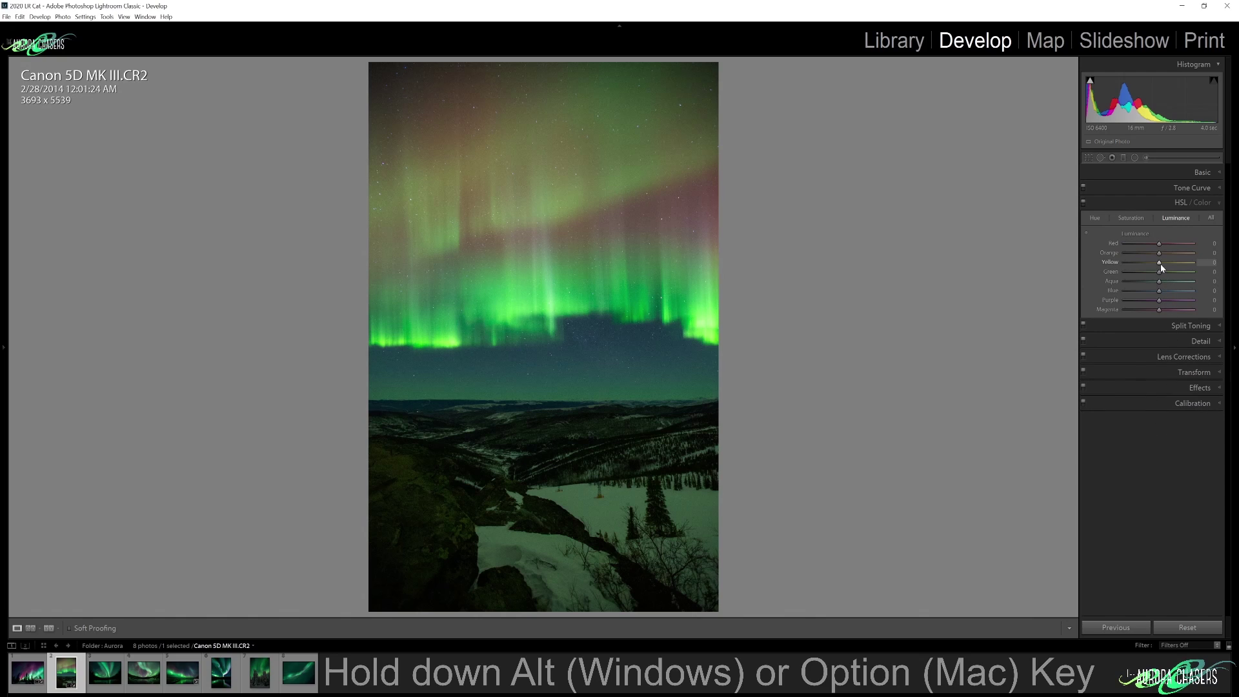
mouse_move(1159, 247)
left_mouse_down()
mouse_move(1113, 258)
mouse_move(1159, 251)
left_mouse_up()
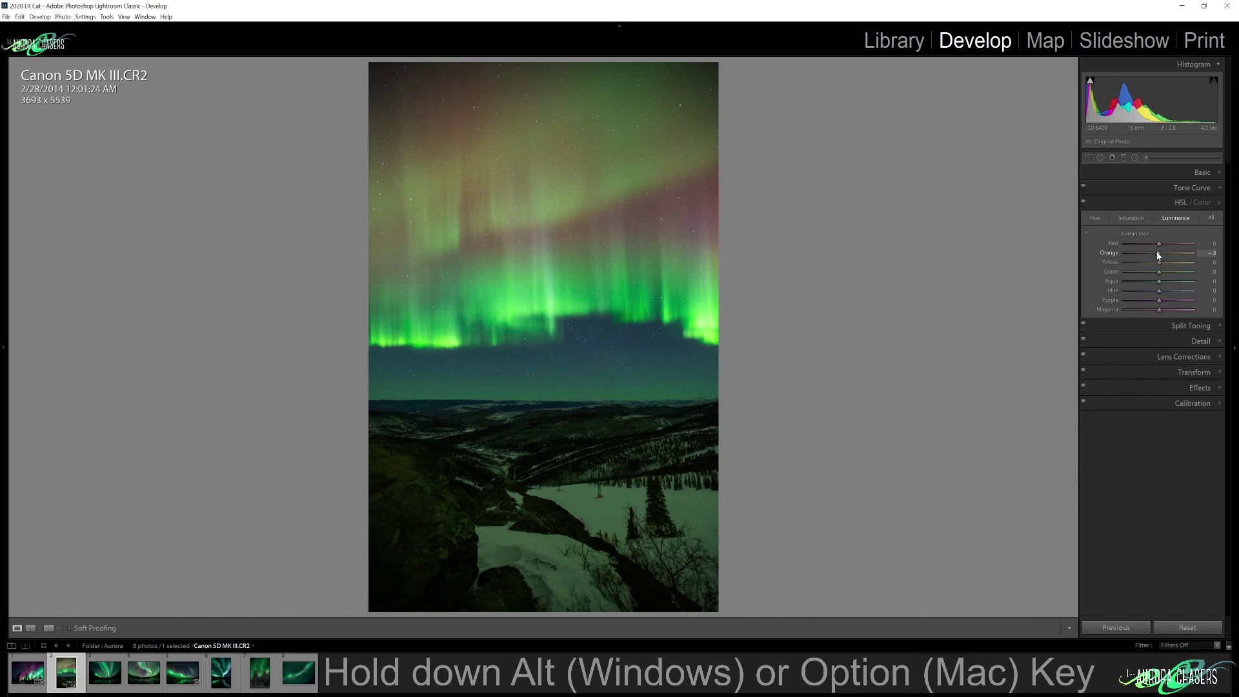
left_click(1132, 219)
mouse_move(1159, 243)
left_mouse_down()
mouse_move(1112, 239)
mouse_move(1177, 233)
mouse_move(1164, 245)
left_mouse_up()
left_click_drag(1172, 252, 1192, 253)
left_click(1139, 203)
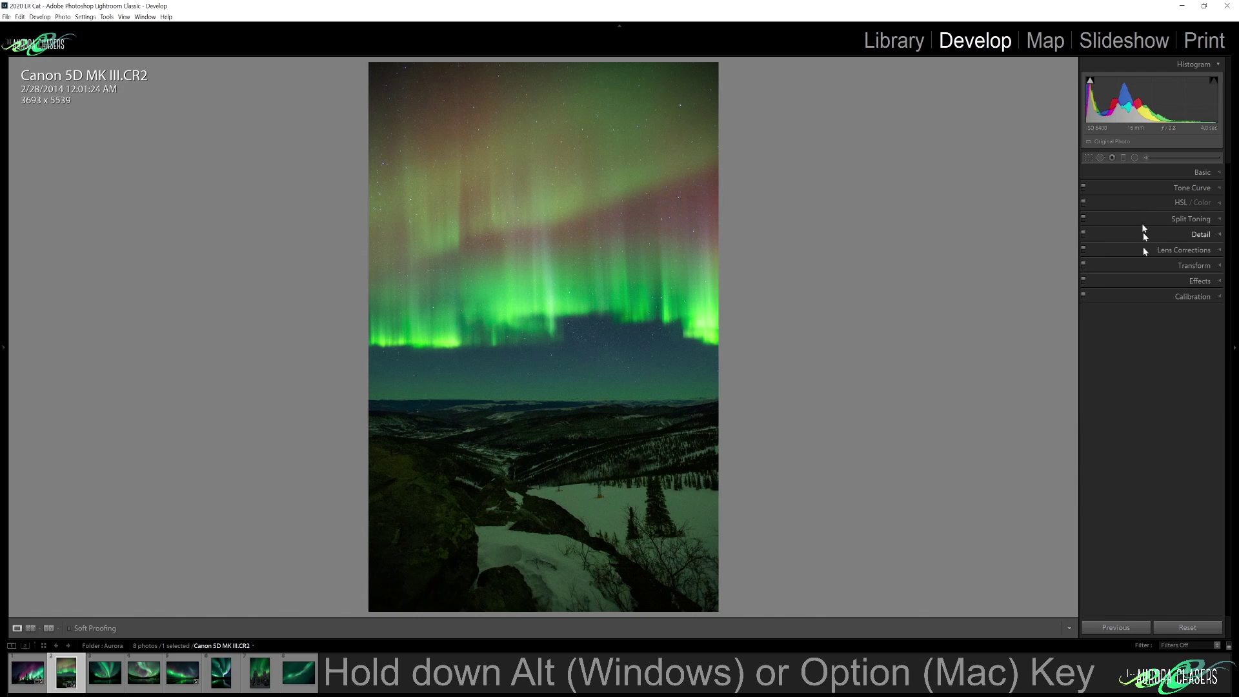
- Set luminance noise reduction to 41 while viewing the aurora and stars up close
left_click(1146, 235)
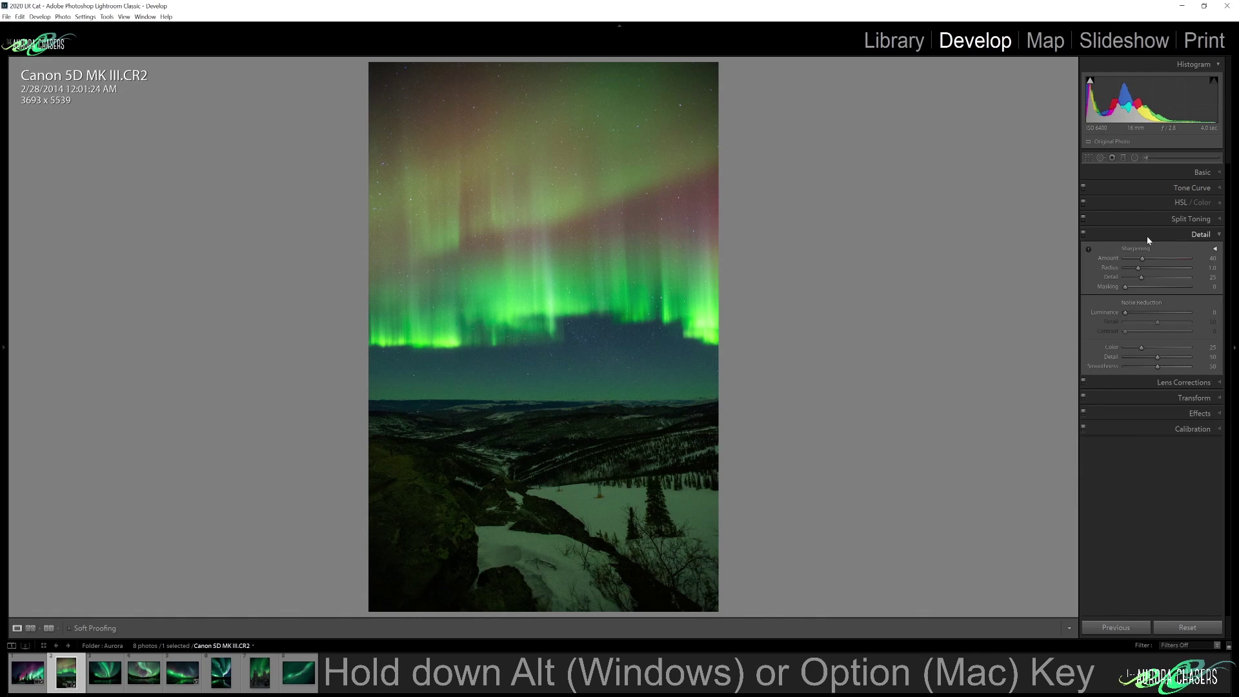
left_click(622, 353)
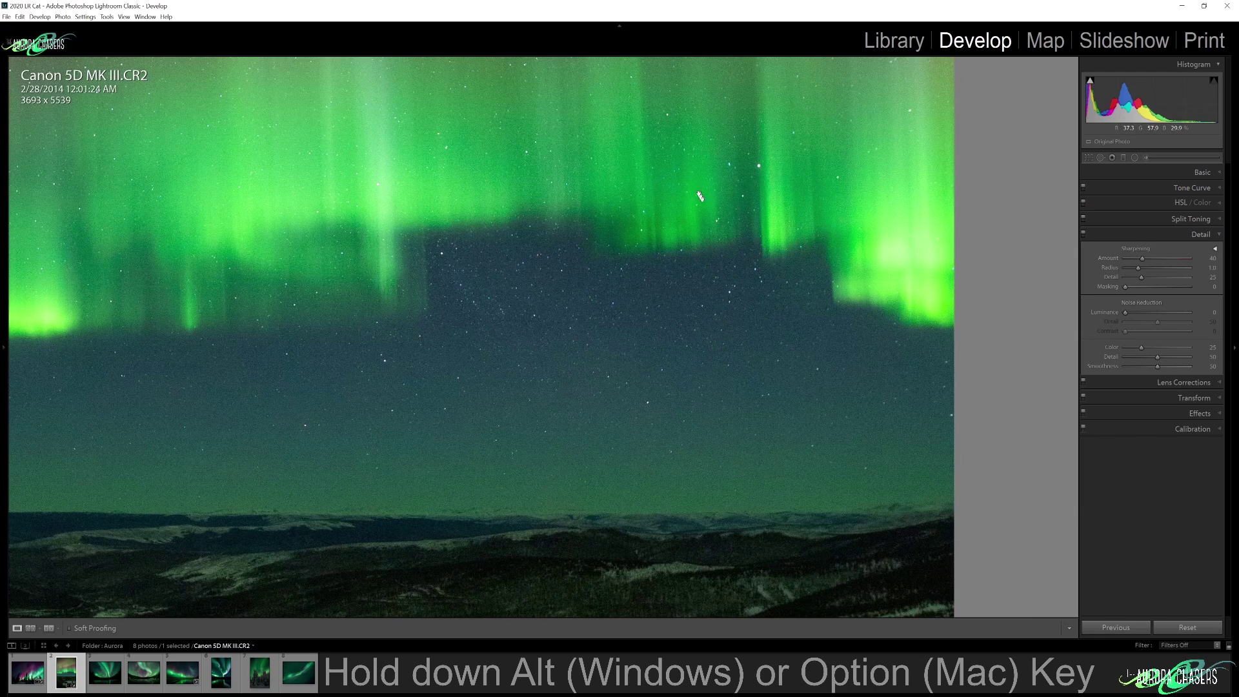
left_click_drag(711, 217, 677, 257)
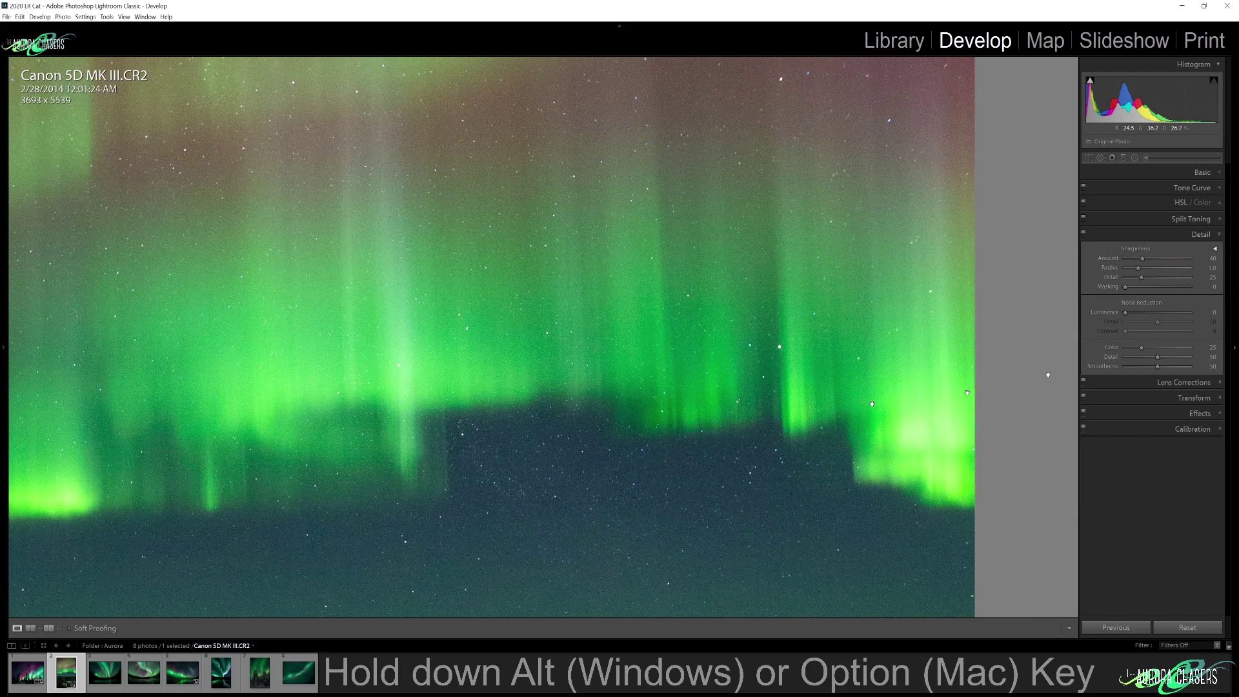
left_click(1127, 317, "alt")
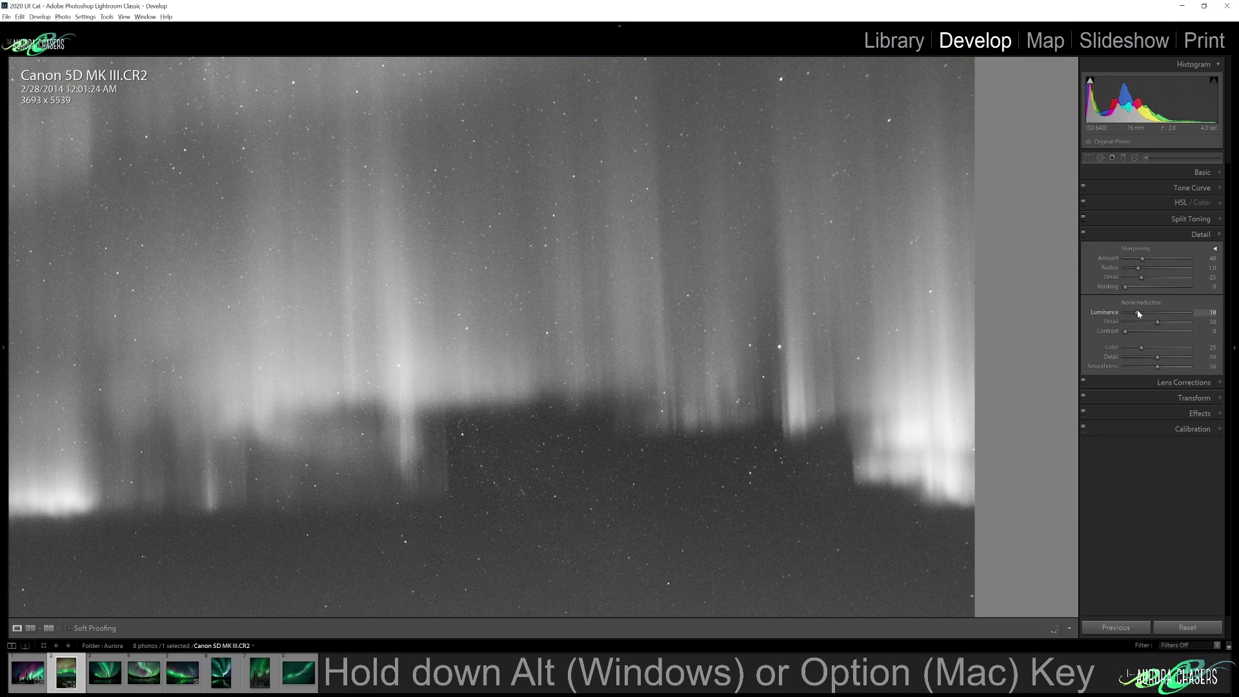
left_click_drag(1146, 310, 1152, 310)
left_click_drag(1154, 314, 1153, 314)
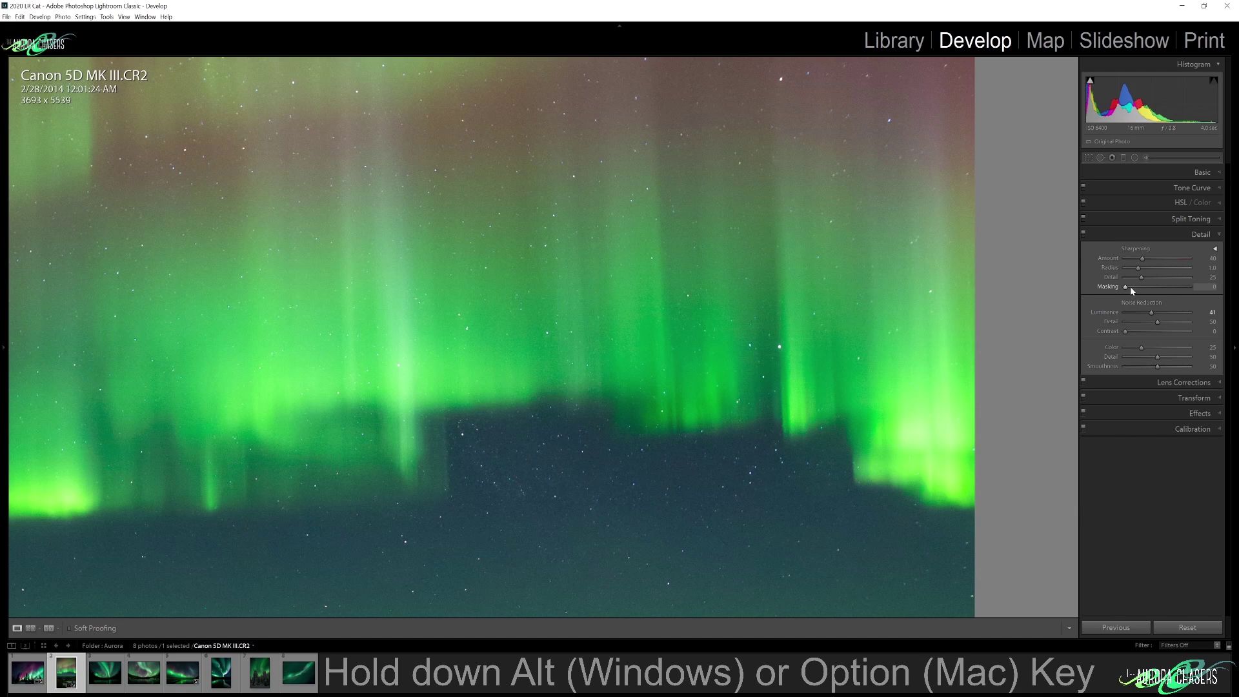
- Set the sharpening Masking to 89, Radius to 0.5 and Amount to 124, and return to the full photo view
key("alt")
left_click_drag(1126, 291, 1180, 260)
left_click(1139, 268, "alt")
left_click(1144, 260, "alt")
left_click(769, 357)
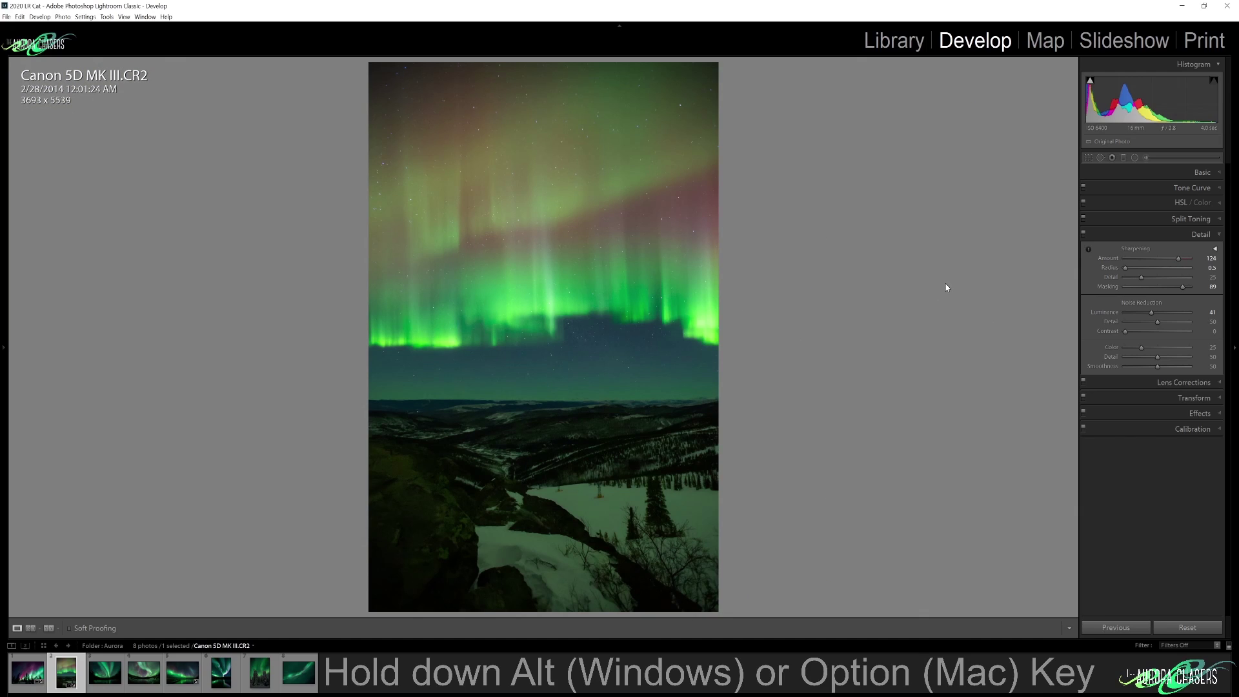
- Set the vertical photo's Tint to +14 and cool its colour temperature slightly
left_click(1148, 173)
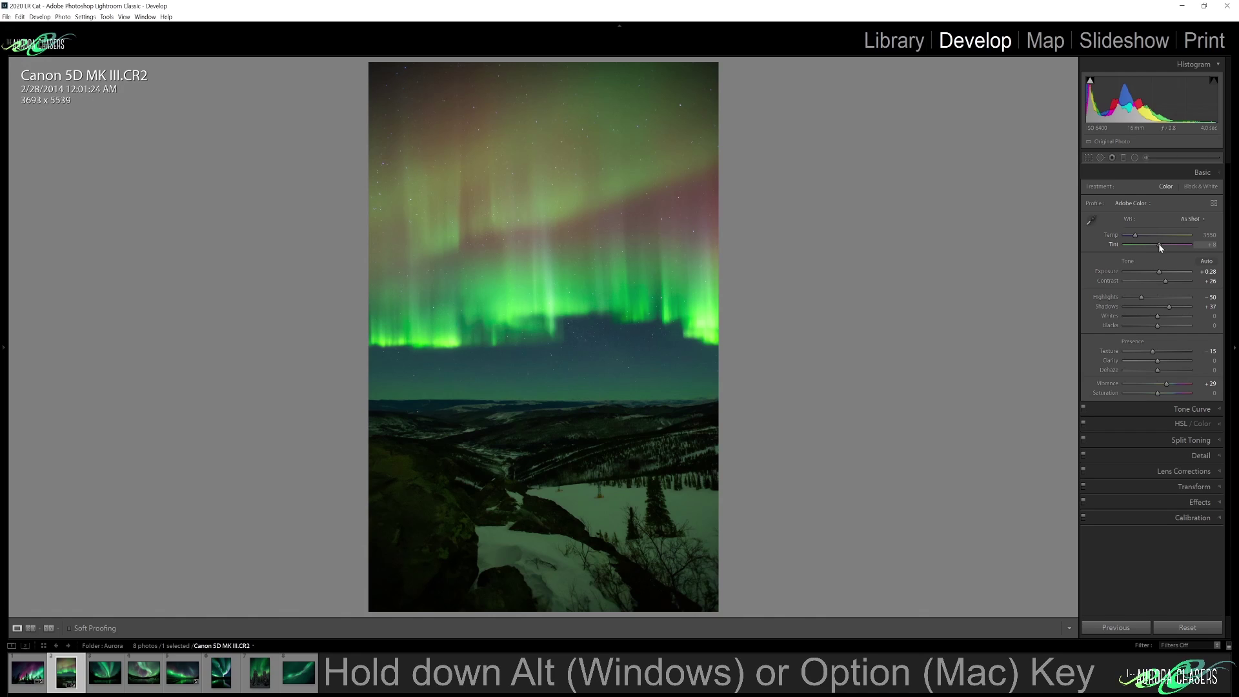
left_click_drag(1159, 247, 1161, 246)
left_click_drag(1136, 238, 1135, 235)
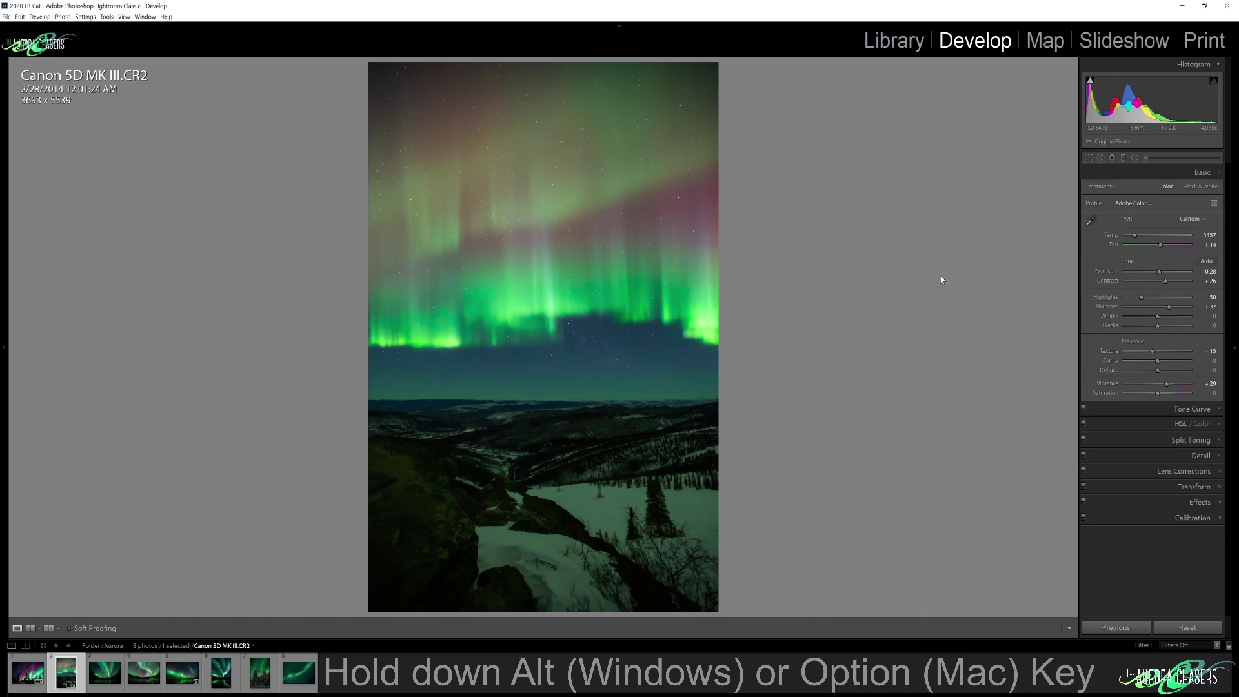
- Open Nikon D750_1.NEF, switch the info overlay to the exposure and lens details, and enable the lens profile corrections
left_click(105, 674)
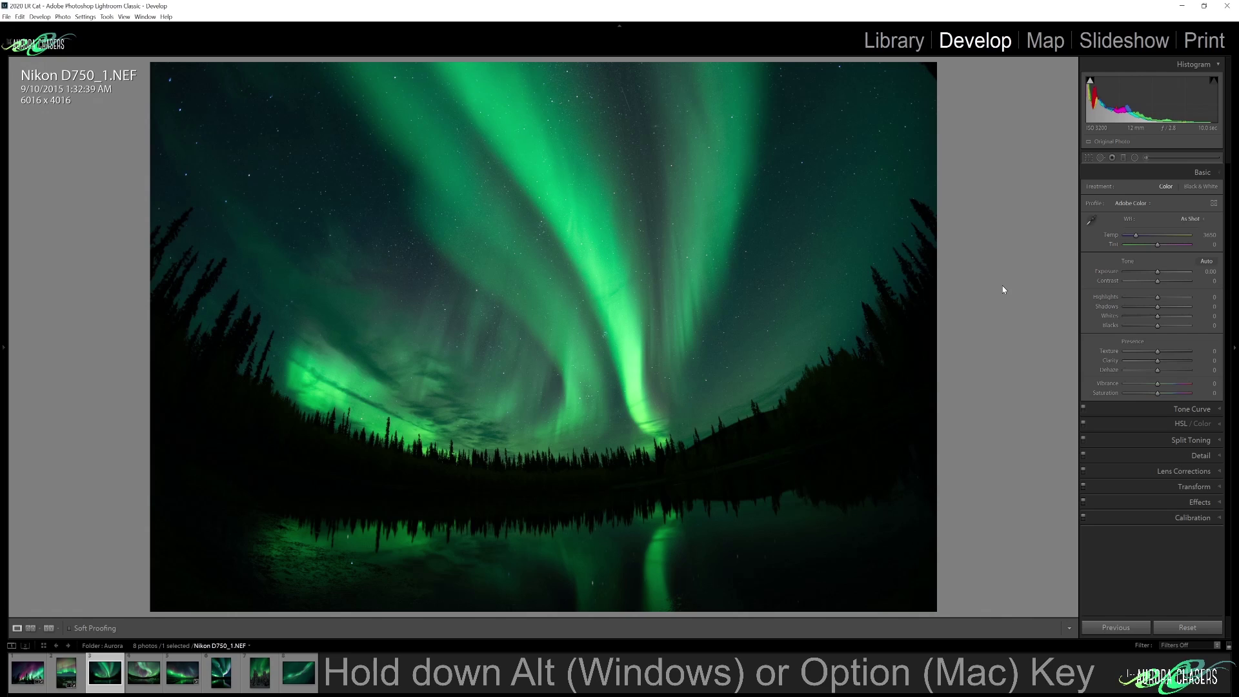
key("i")
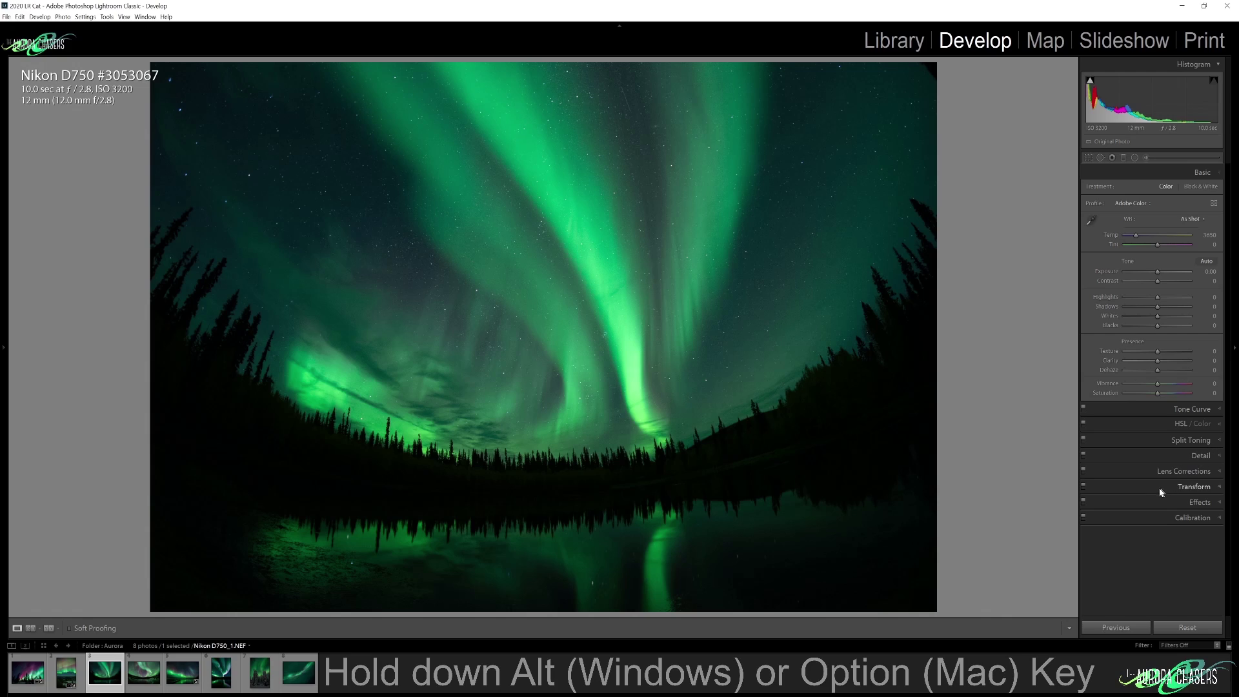
left_click(1142, 472, "alt")
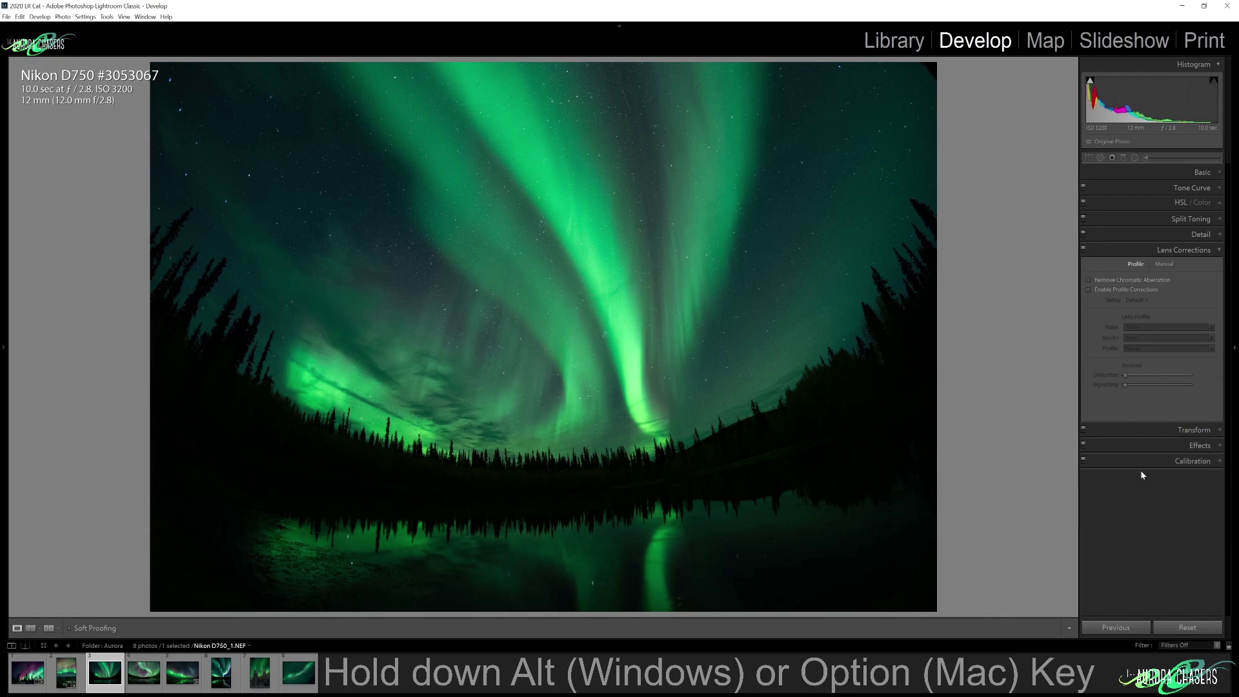
left_click(1090, 289)
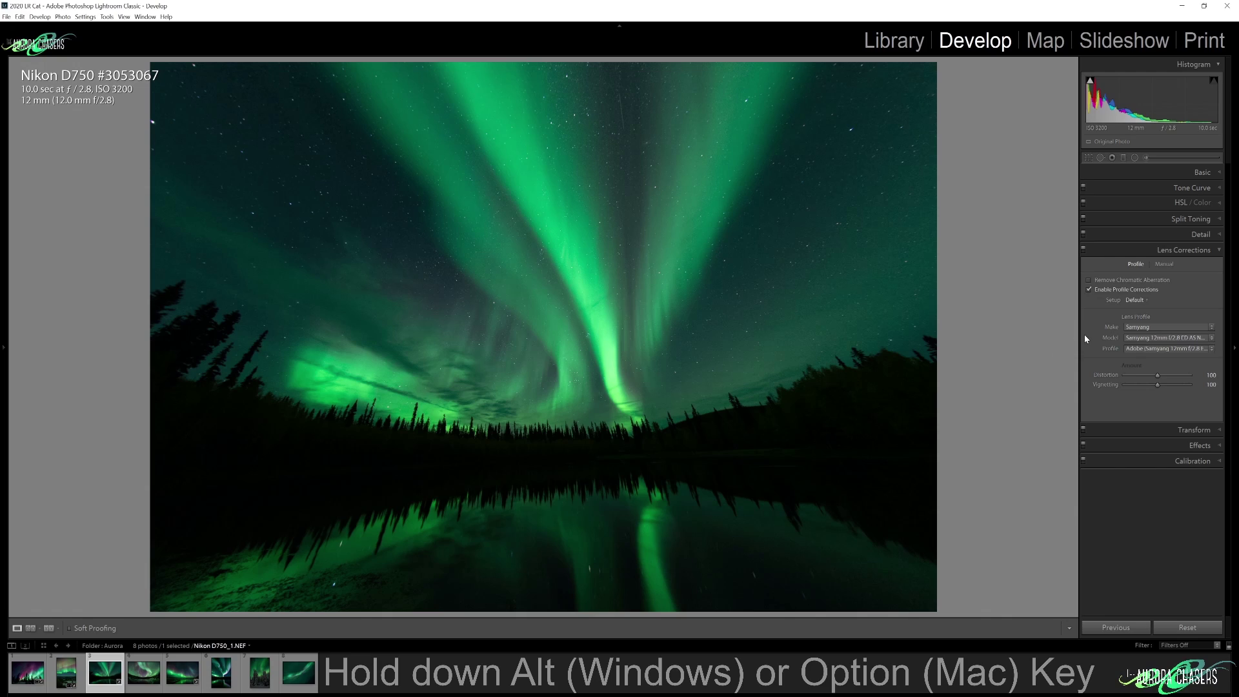
left_click(1168, 252)
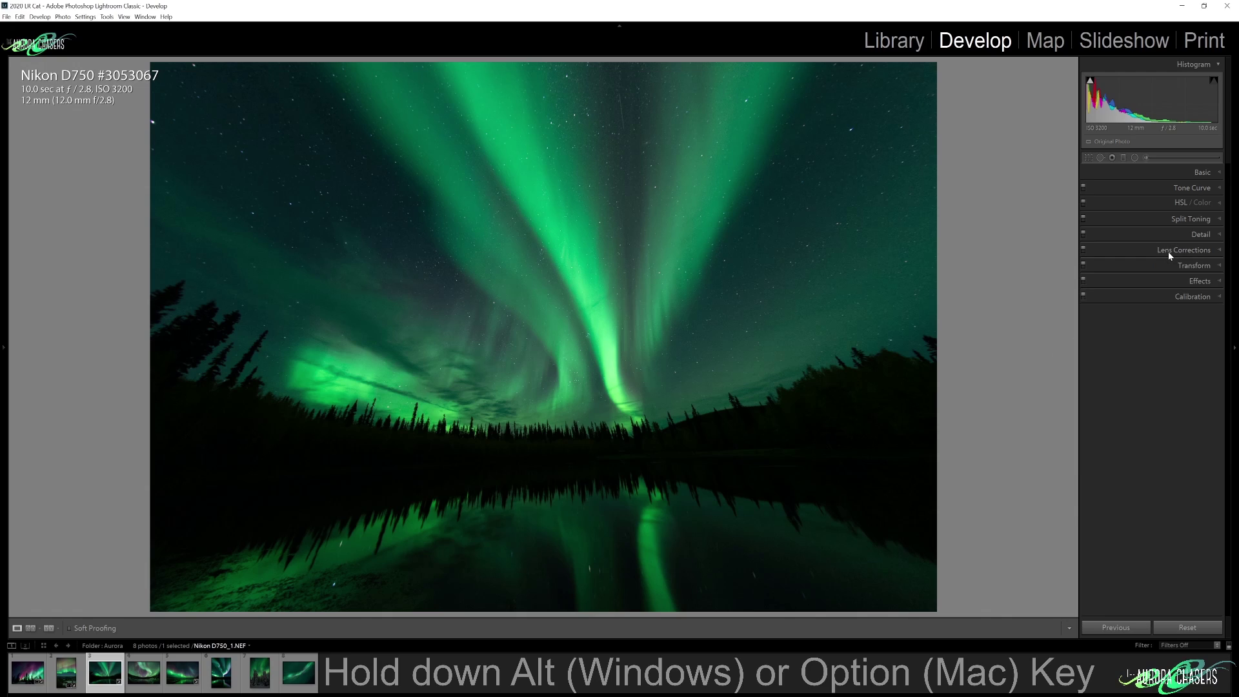
- Straighten the lake photo with the crop tool, refining the rotation to an angle of 1.12, and apply the crop
left_click(1101, 170, "alt")
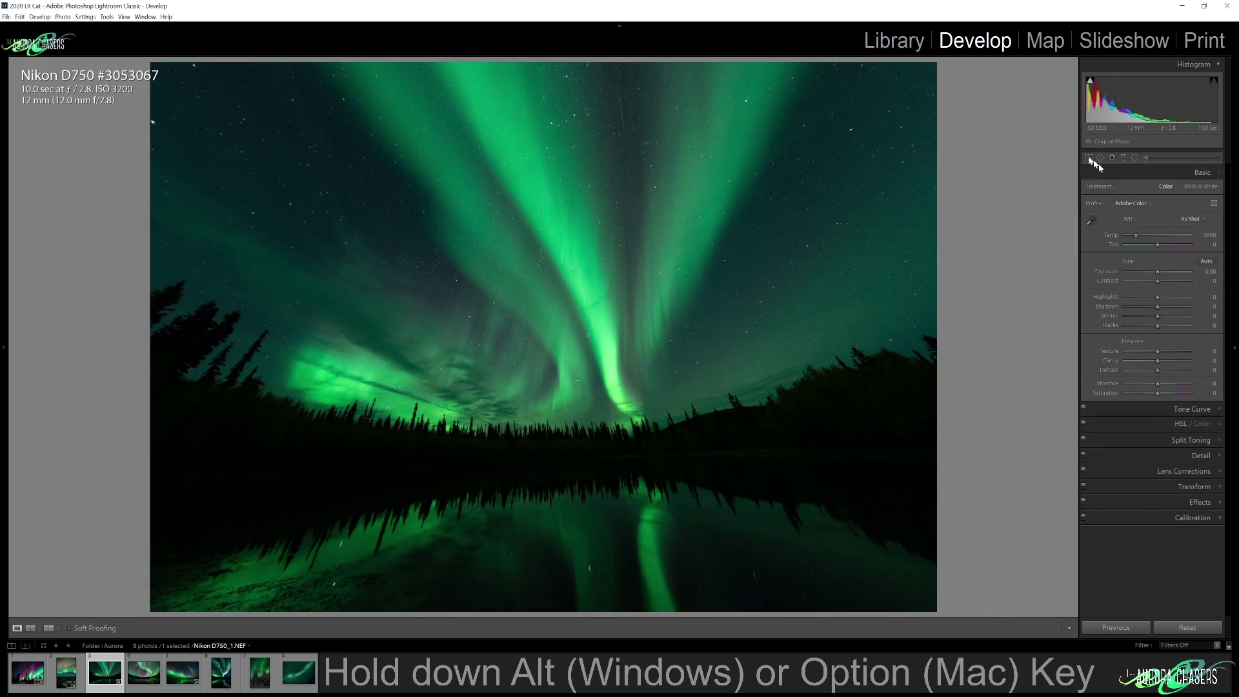
left_click(1089, 159)
left_click_drag(1017, 192, 1022, 206)
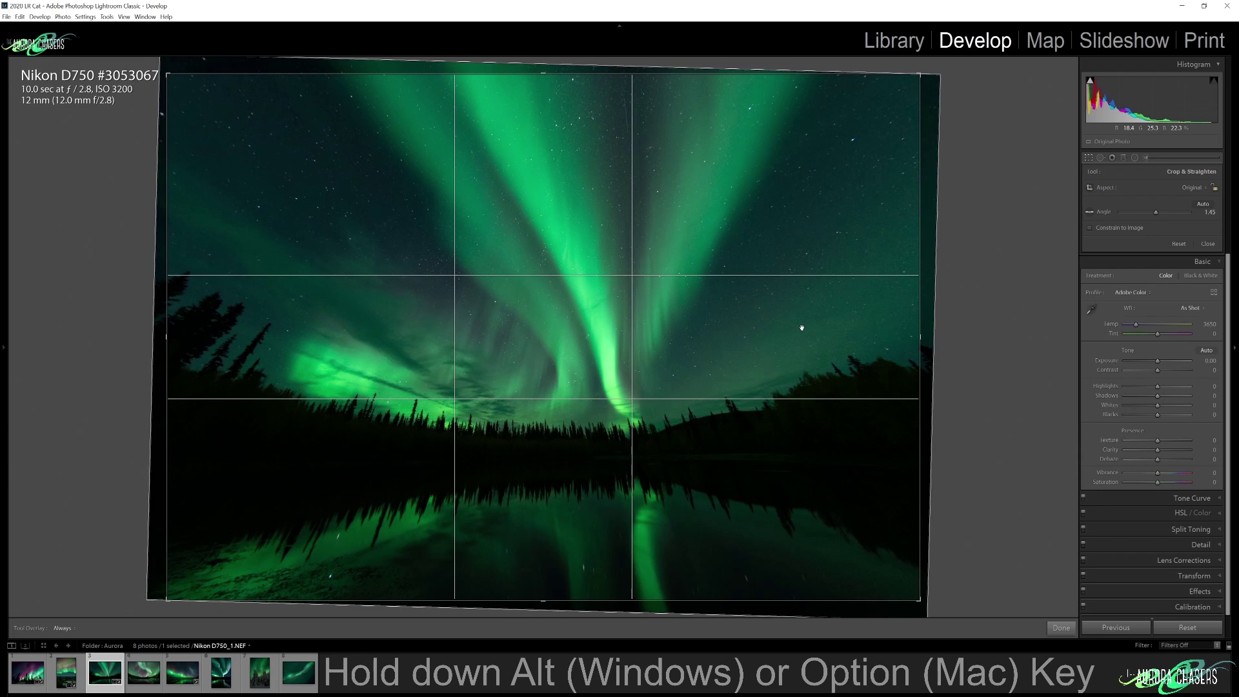
key("Return")
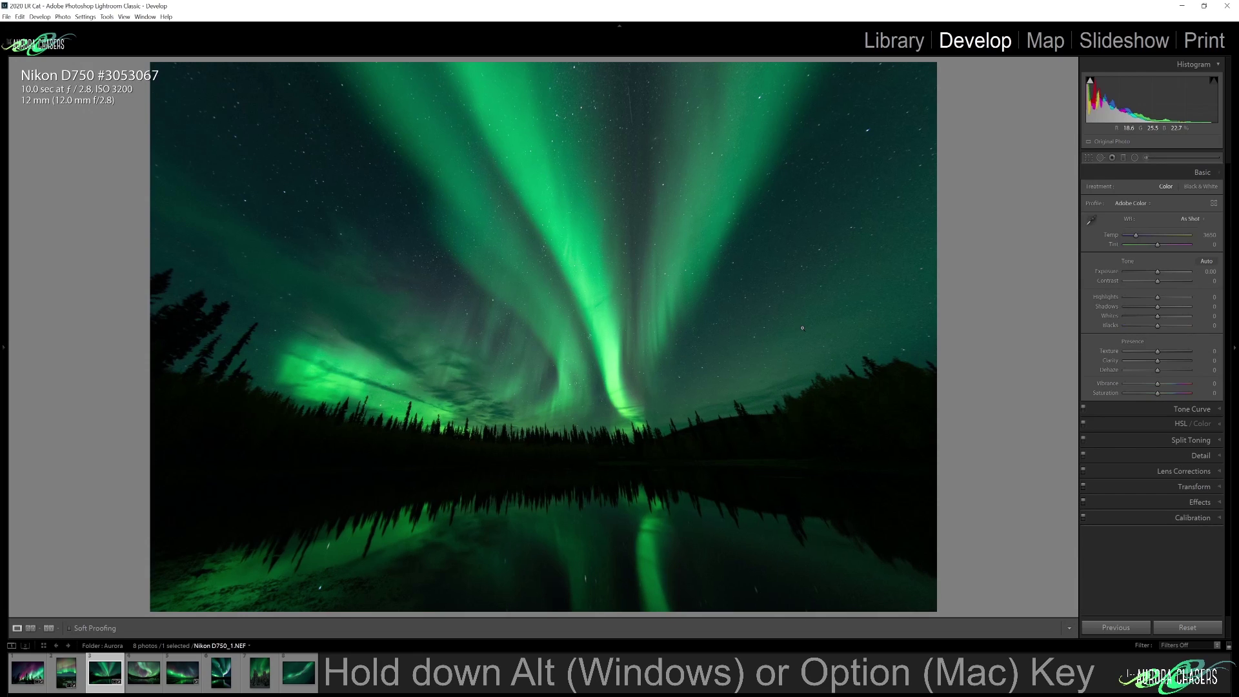
left_click(1088, 156)
left_click_drag(1012, 226, 1012, 221)
key("Return")
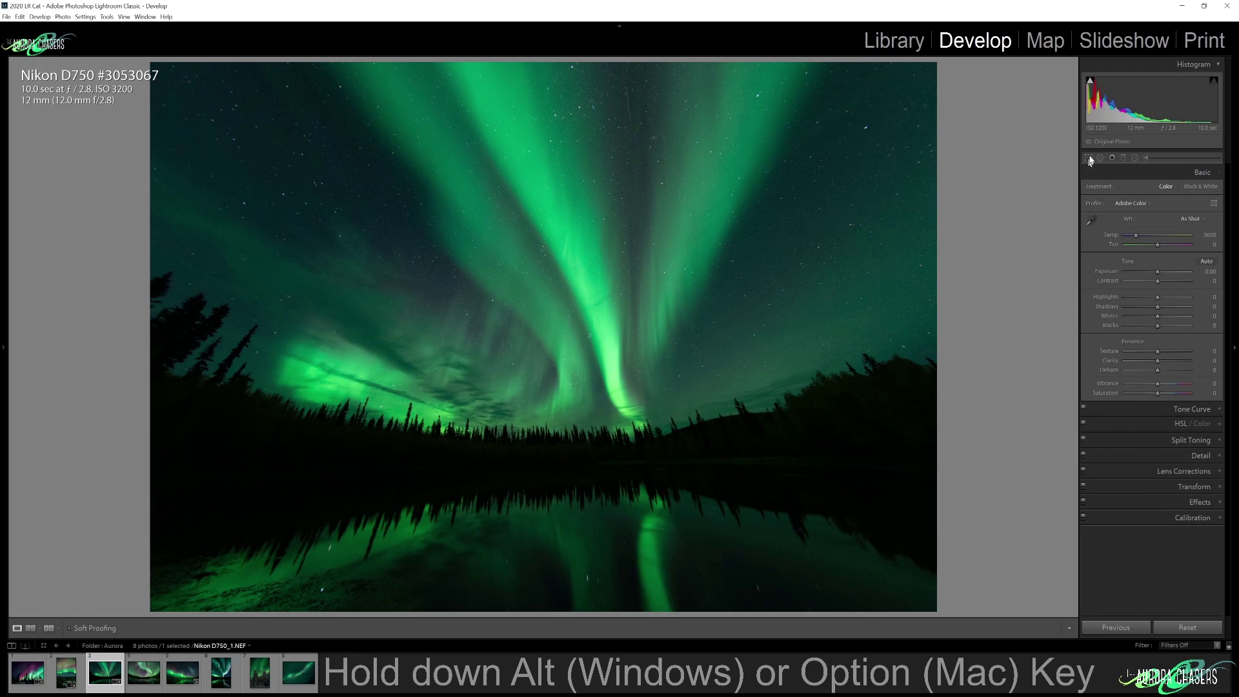
left_click(1088, 157)
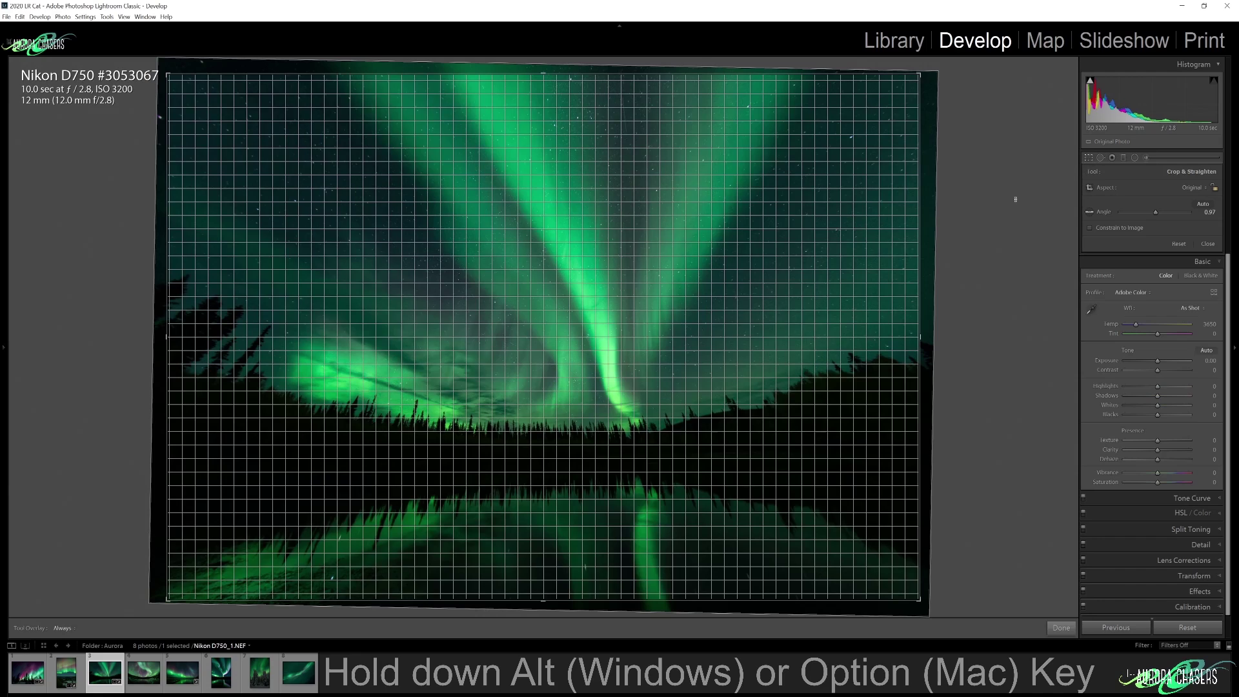
double_click(822, 336)
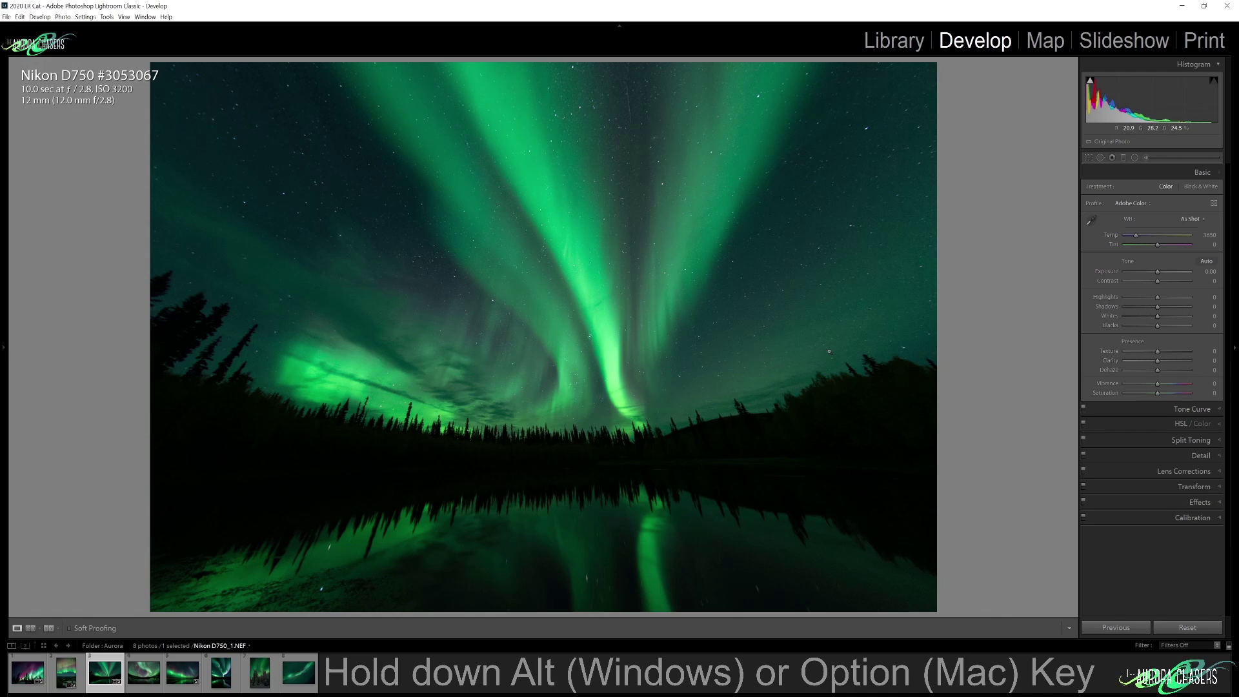
left_click(1089, 158)
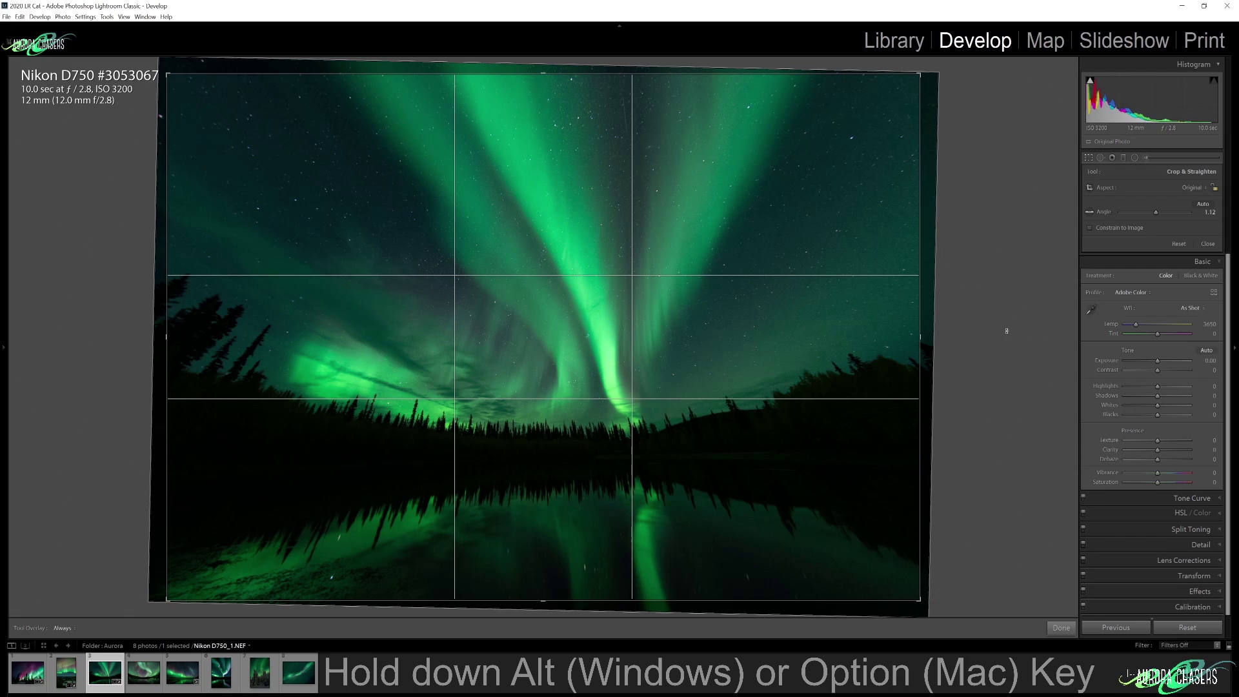
left_click(1086, 158)
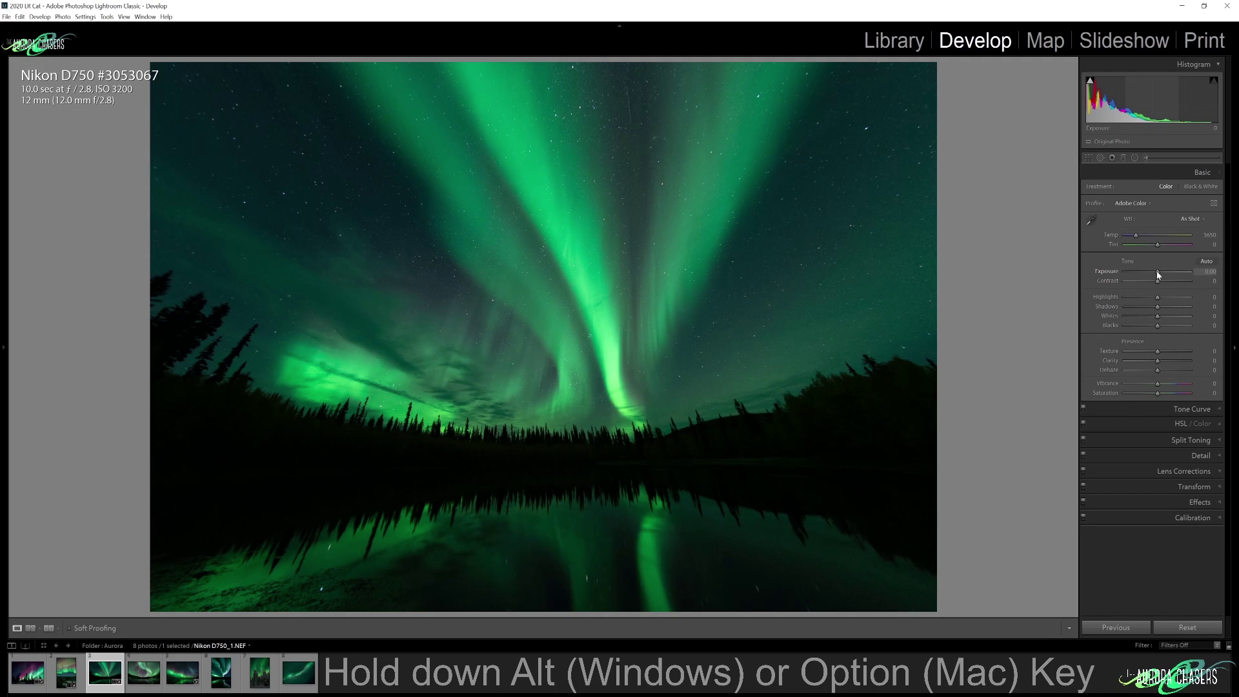
- Set the lake photo's Exposure to +0.63, Contrast to +21, Highlights to -28 and Shadows to +51
left_click_drag(1158, 275, 1155, 298)
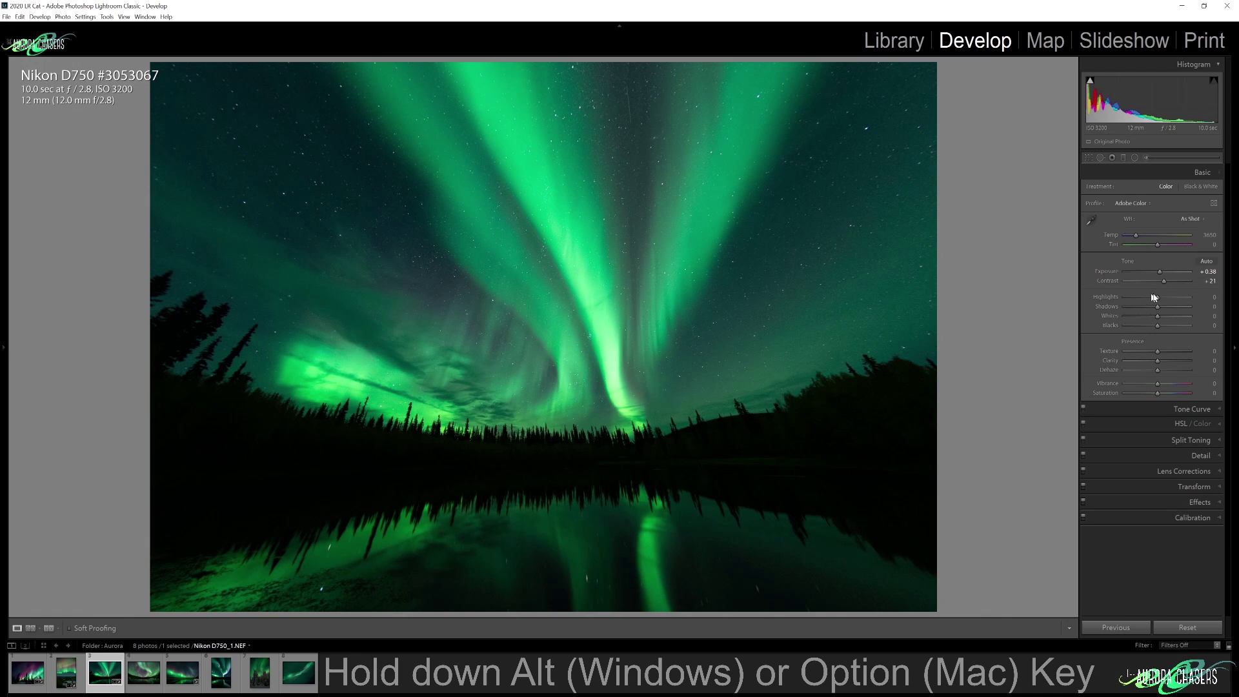
left_click_drag(1160, 298, 1161, 273)
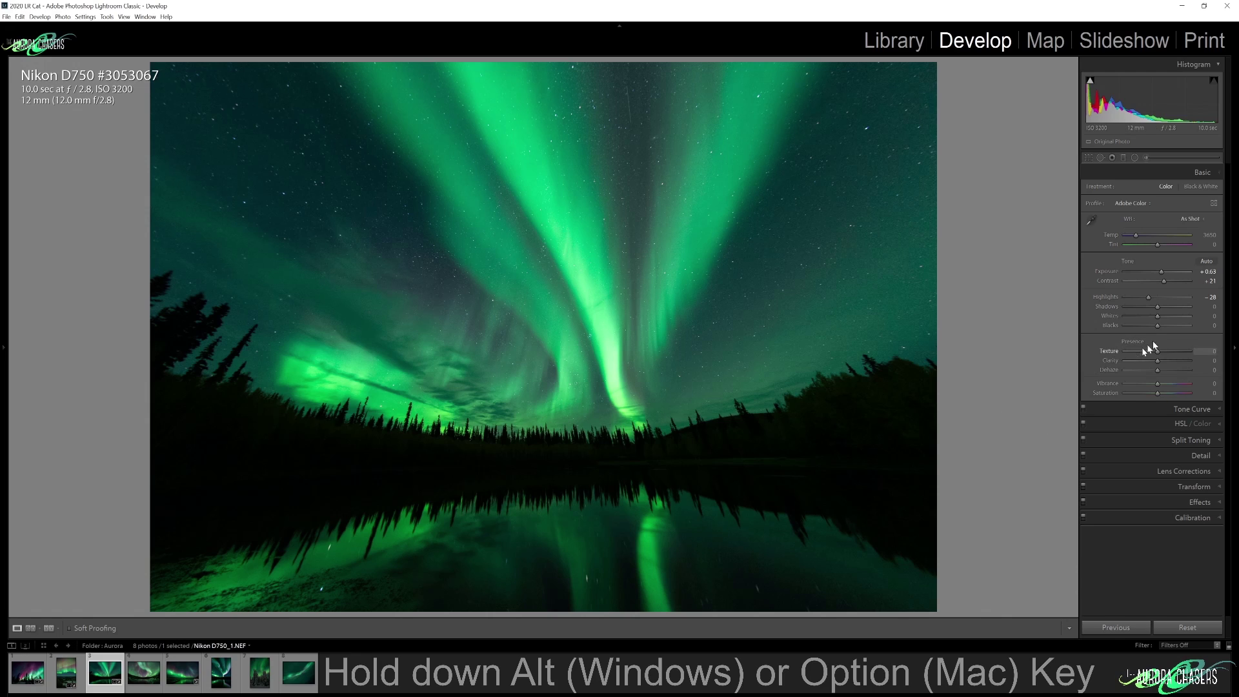
left_click_drag(1158, 306, 1175, 301)
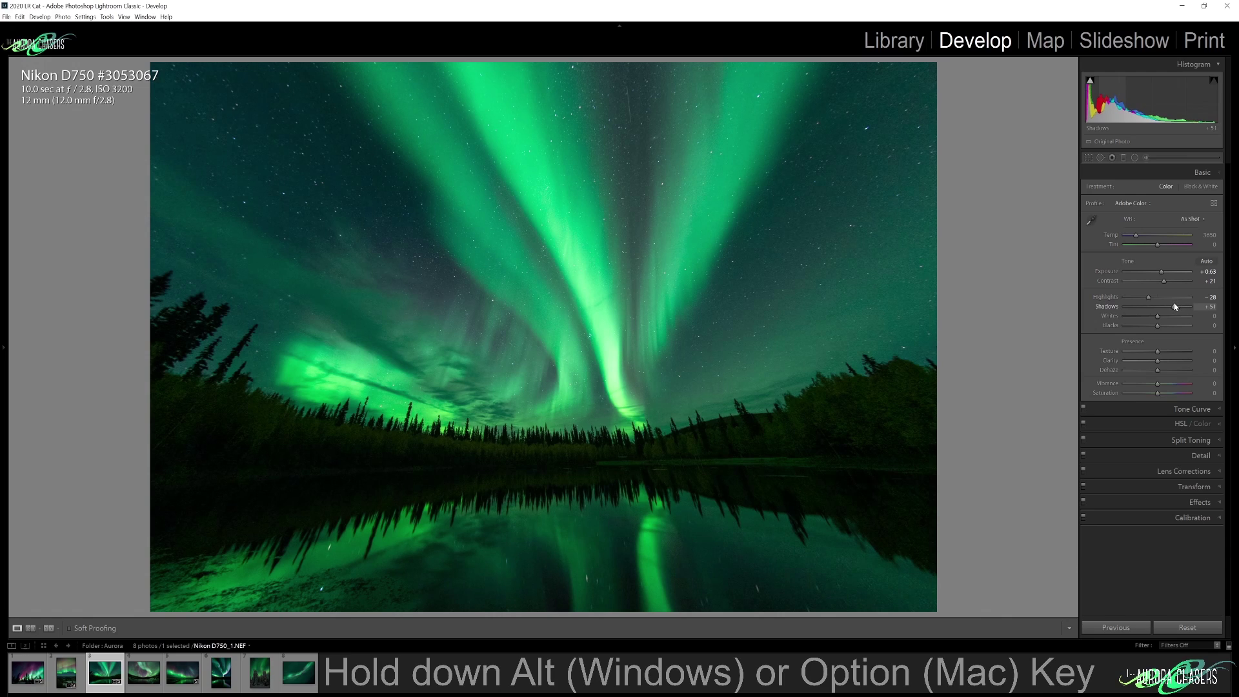
- Test the lake photo's Shadows at +100, and settle them at +50
left_click_drag(1176, 307, 1207, 310)
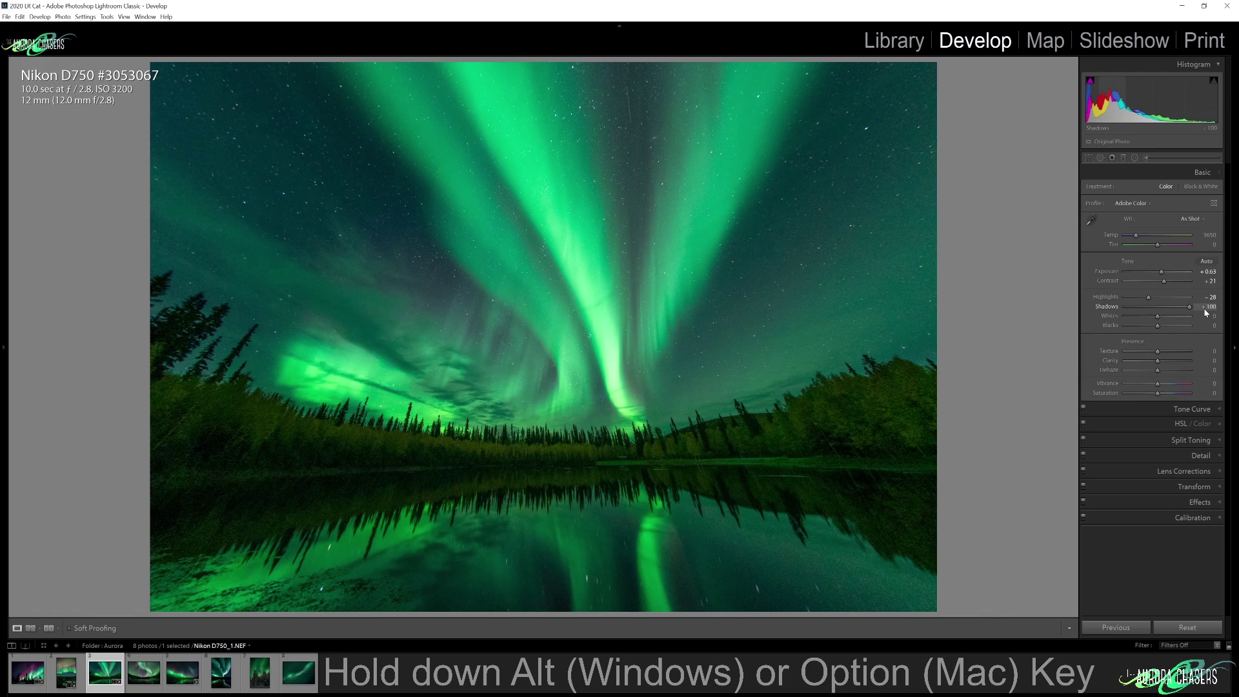
mouse_move(1190, 307)
left_mouse_down()
mouse_move(1163, 308)
mouse_move(1174, 309)
left_mouse_up()
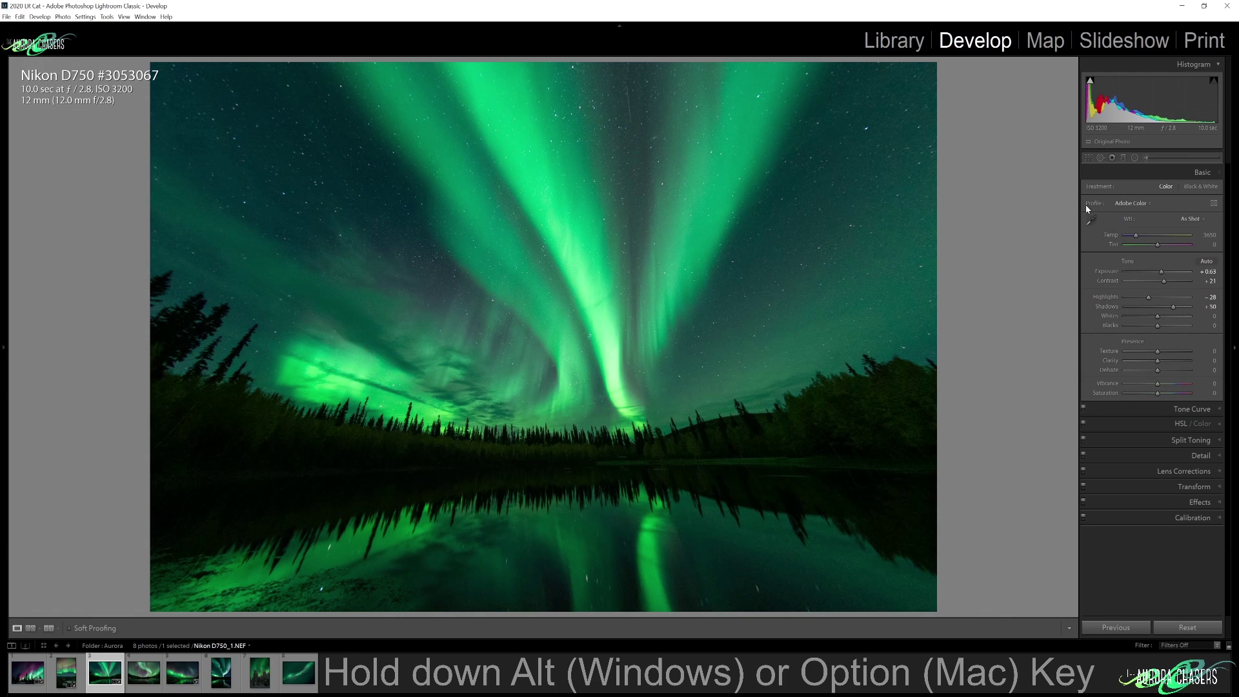
- Reopen the lake photo's crop and fine-tune its rotation in two small adjustments, applying the crop each time
left_click(1088, 157)
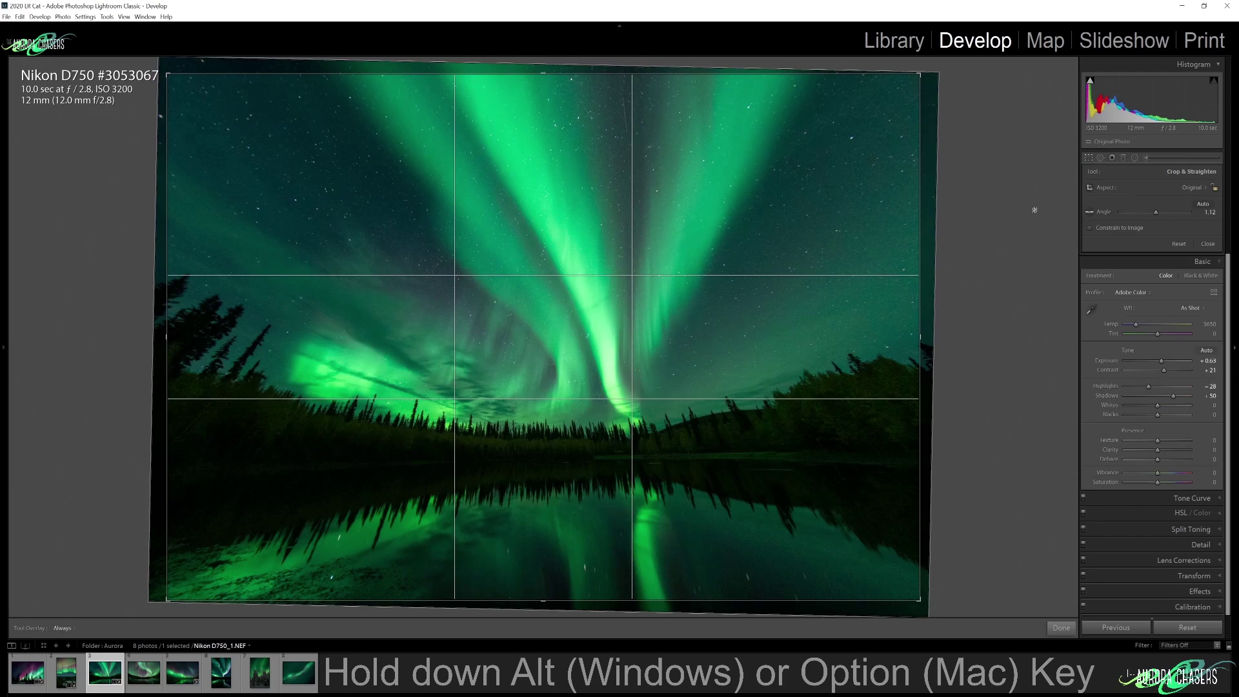
left_click_drag(1034, 211, 1040, 213)
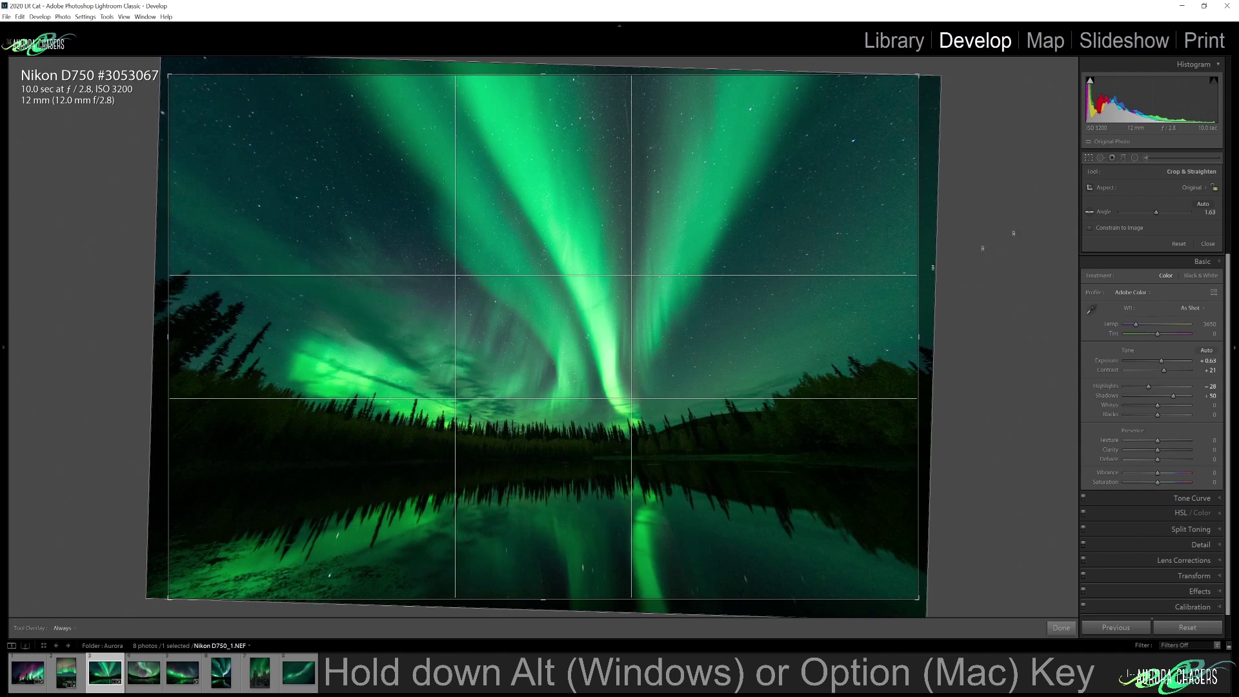
key("Return")
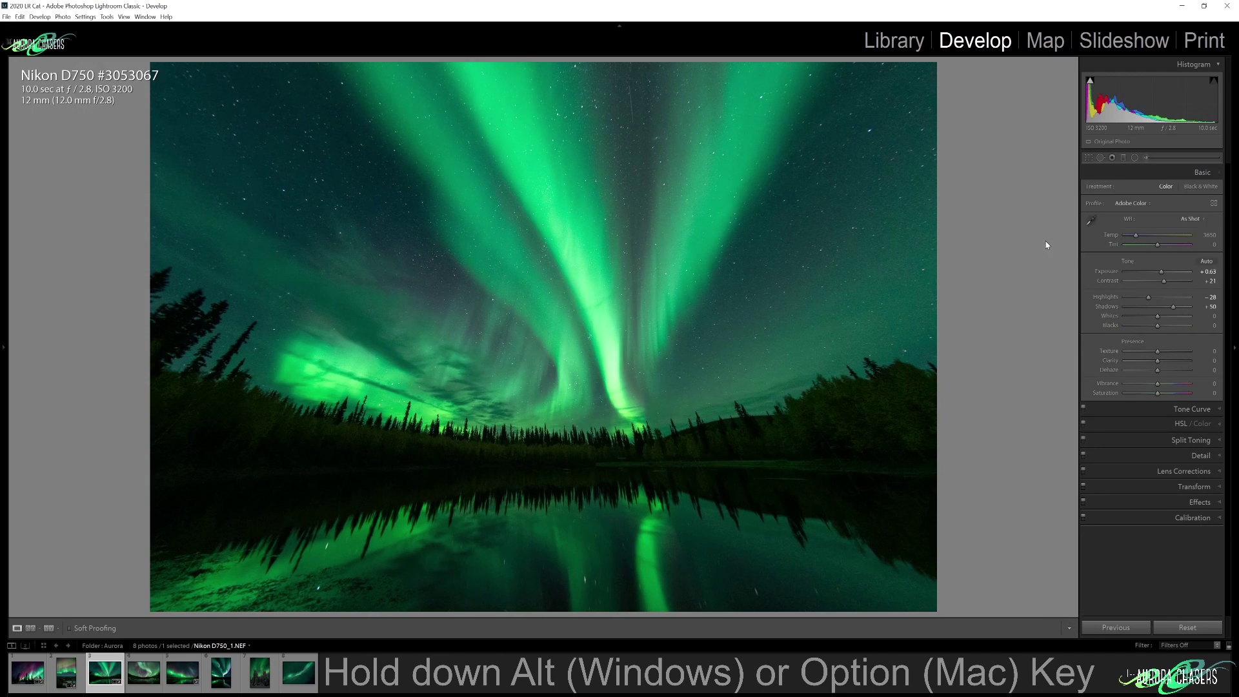
left_click(1091, 158)
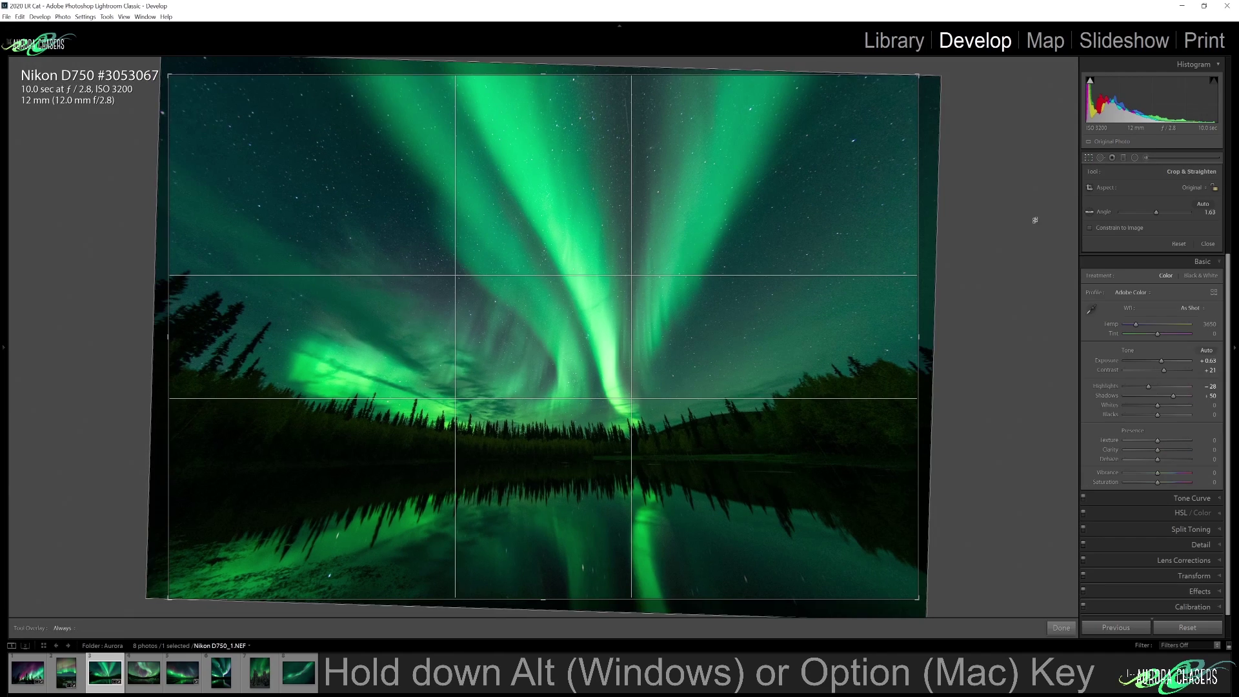
left_click_drag(1034, 220, 1034, 214)
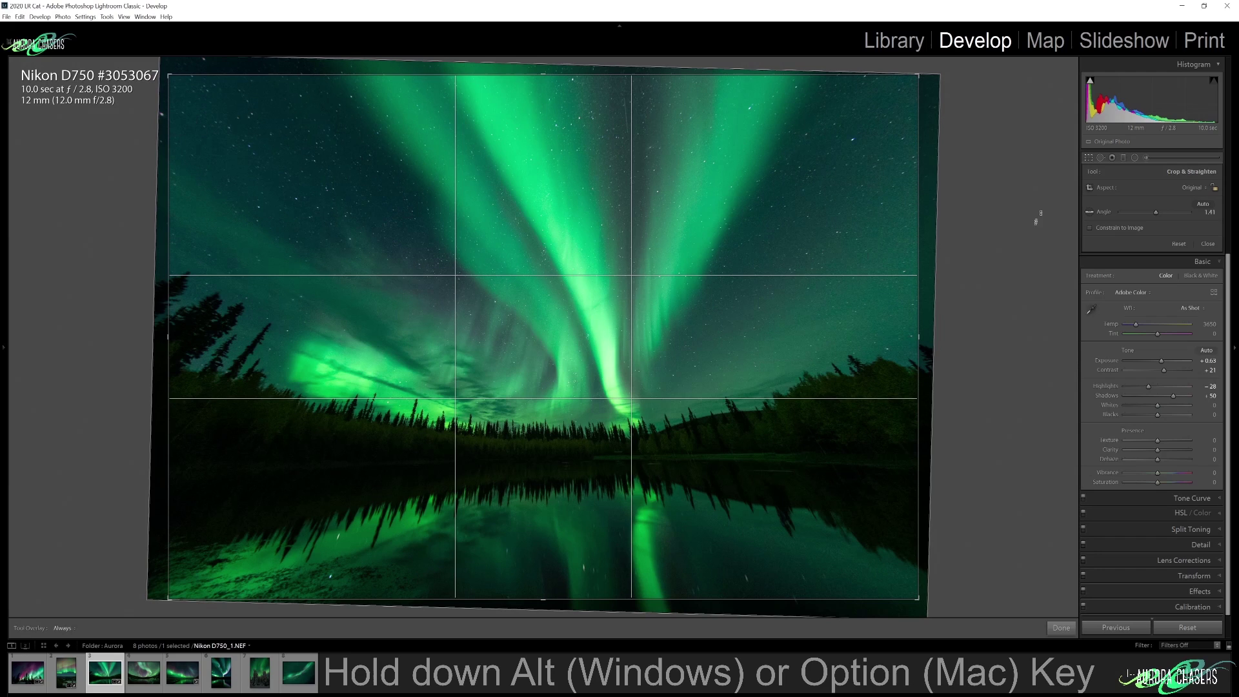
left_click(1088, 159)
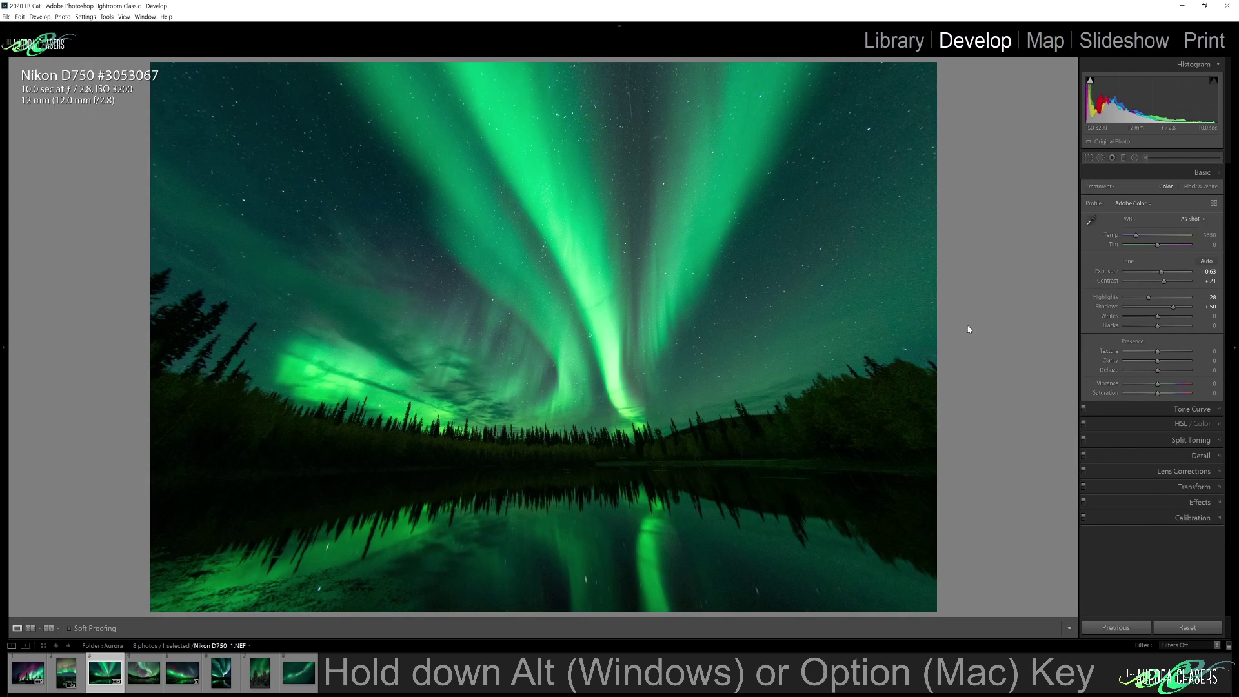
- Check the sky close up, soften the lake photo's Texture to -14, and raise its Vibrance to +30
left_click(747, 343)
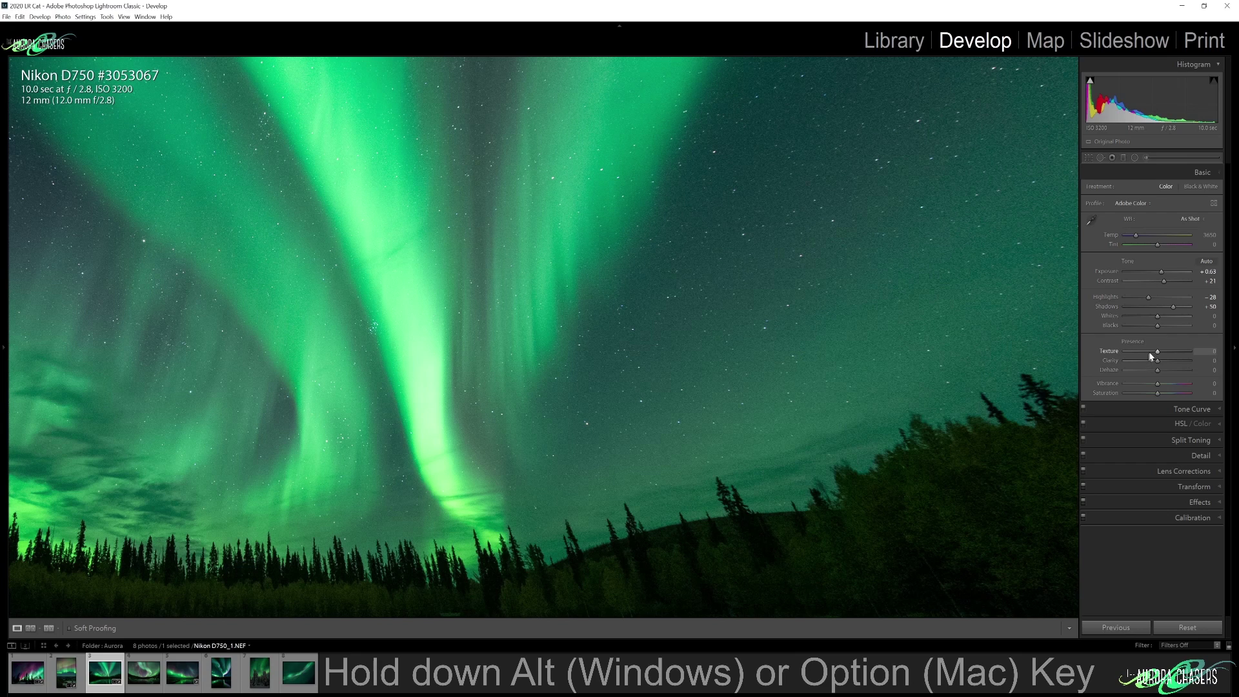
left_click_drag(1158, 354, 1154, 356)
left_click(783, 318)
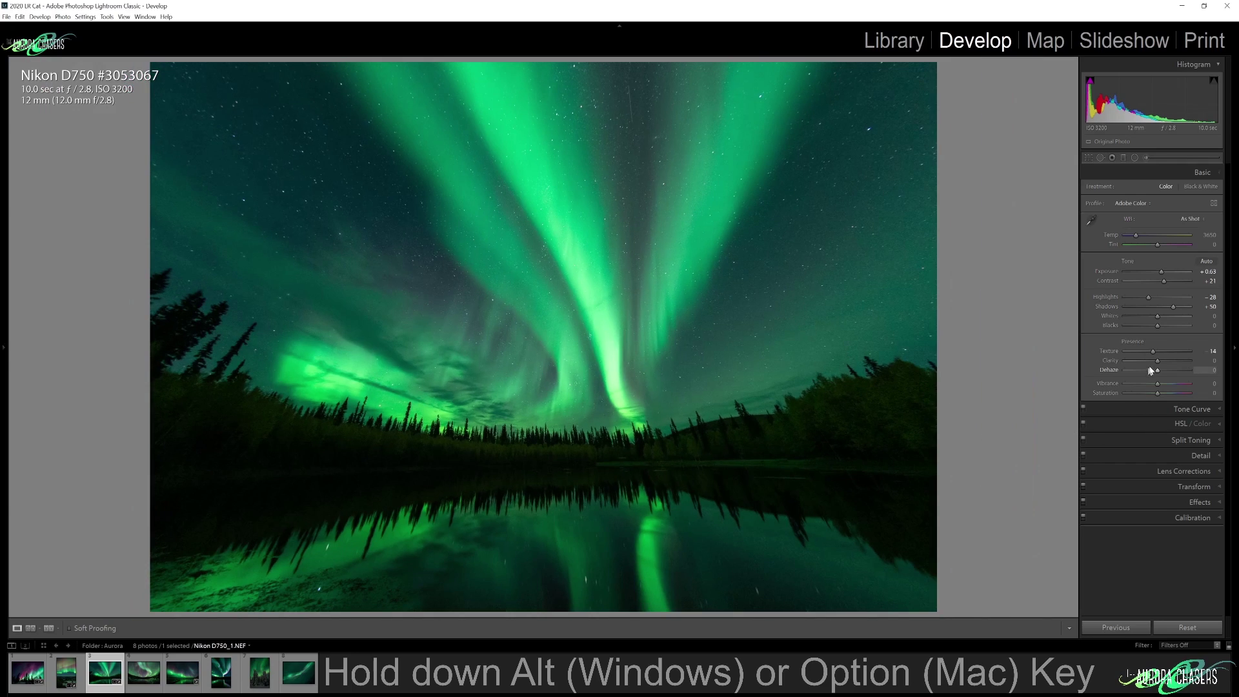
mouse_move(1155, 383)
left_mouse_down()
mouse_move(1176, 376)
mouse_move(1167, 387)
left_mouse_up()
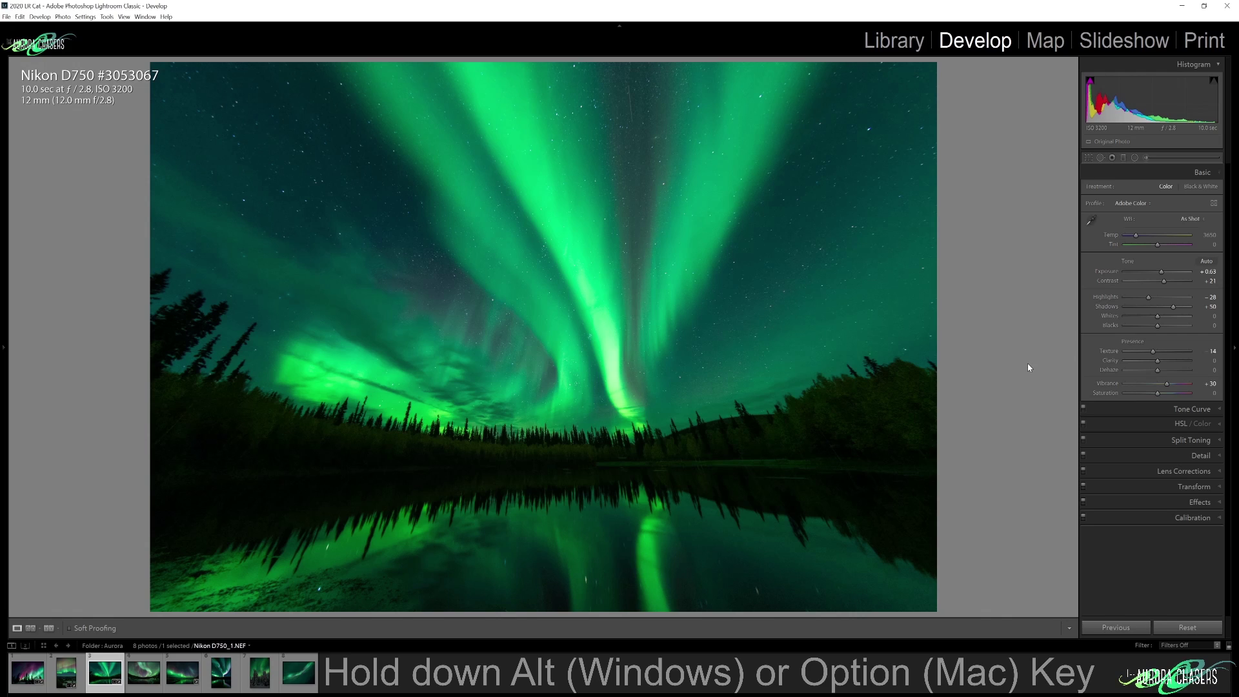
- Inspect the lake photo's starry sky close up and apply luminance noise reduction of about 28
left_click(1144, 455)
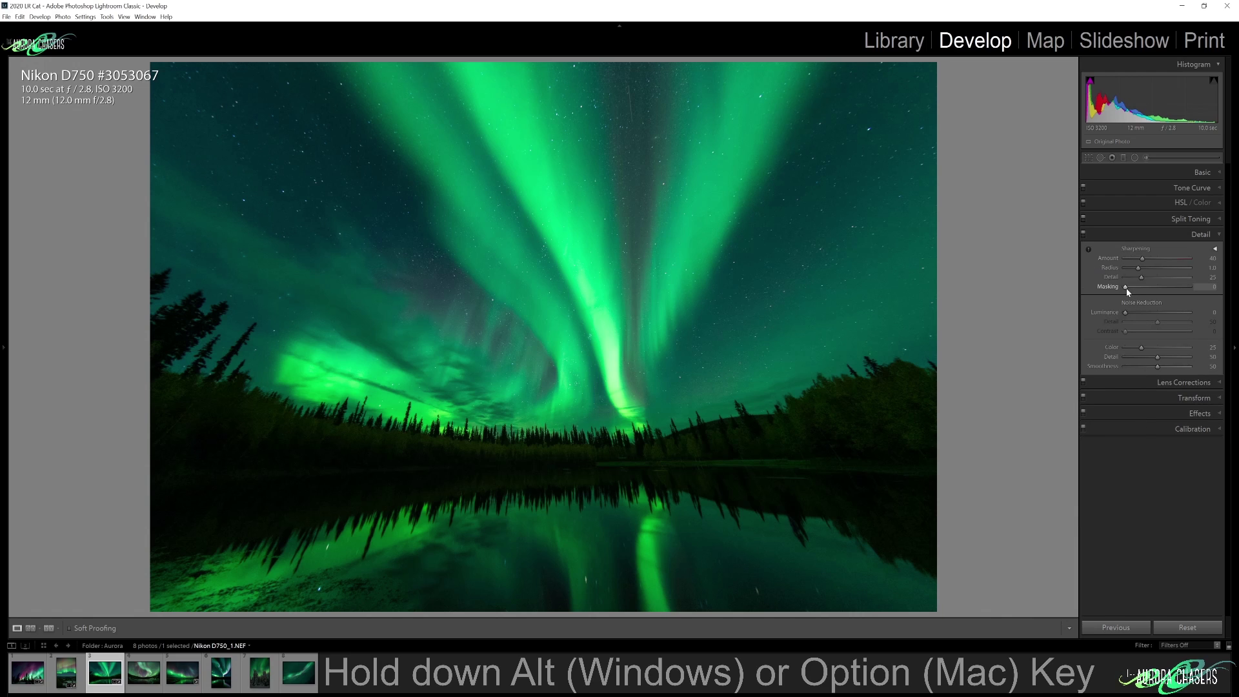
left_click(666, 351)
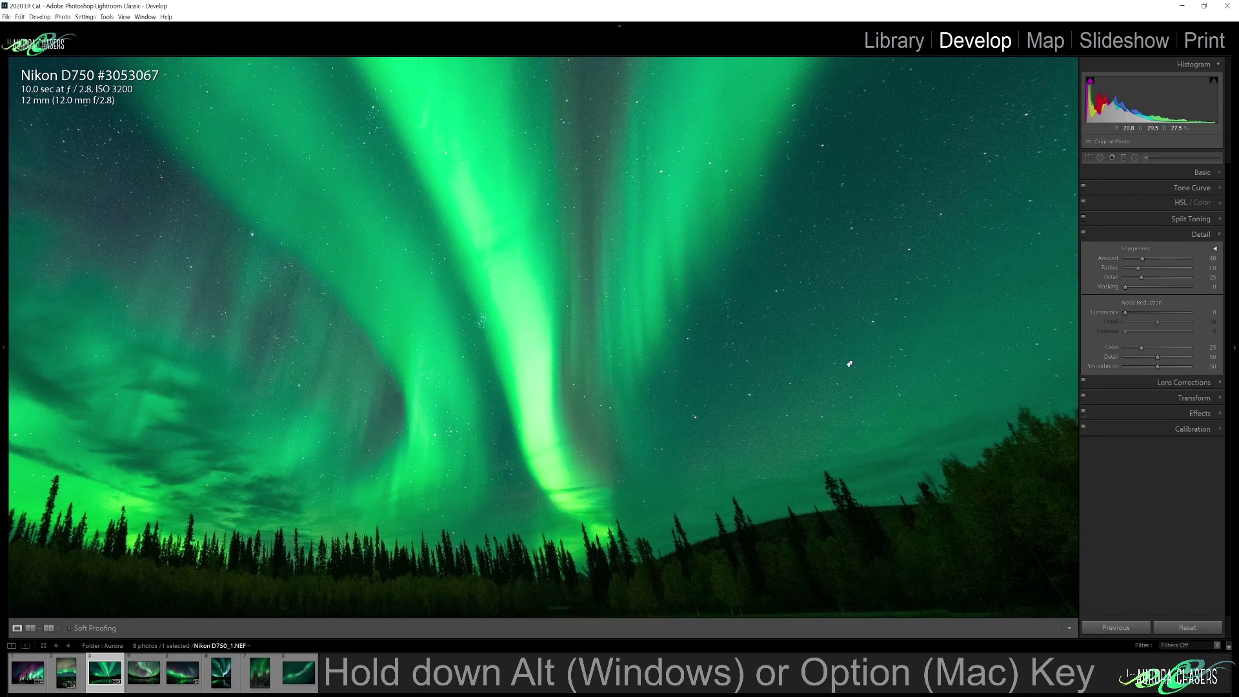
left_click(762, 329)
left_click_drag(859, 428, 662, 497)
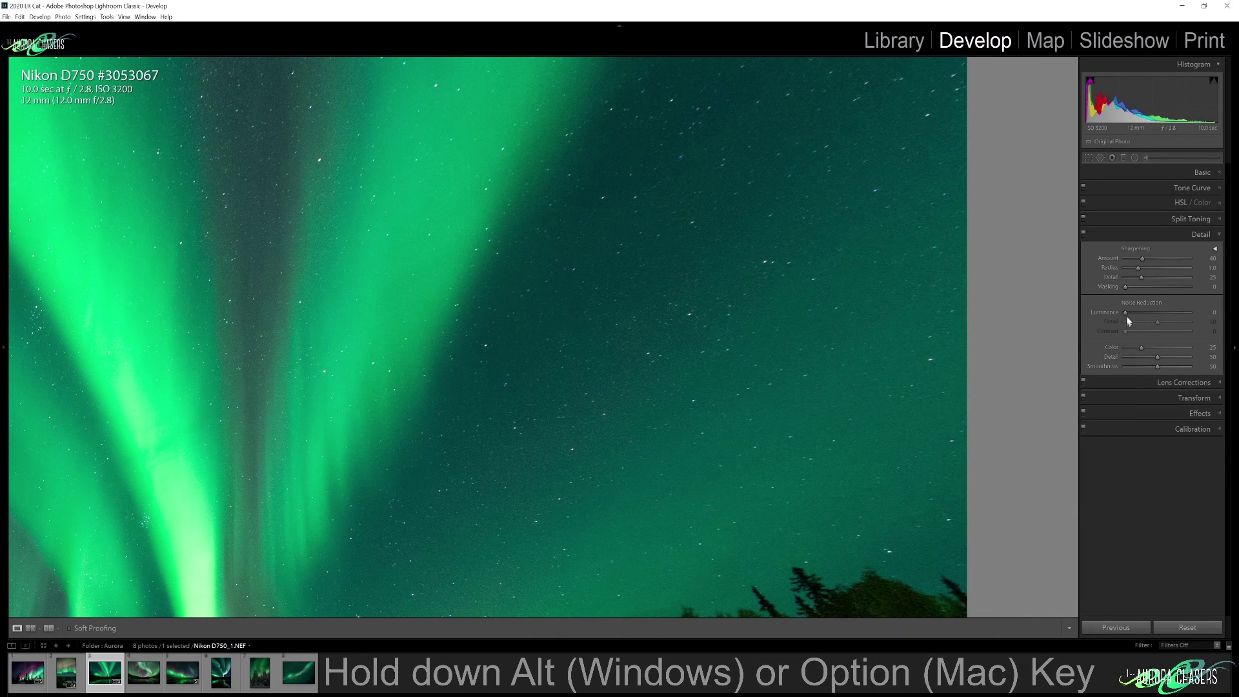
key("alt")
left_click_drag(1126, 314, 1127, 314)
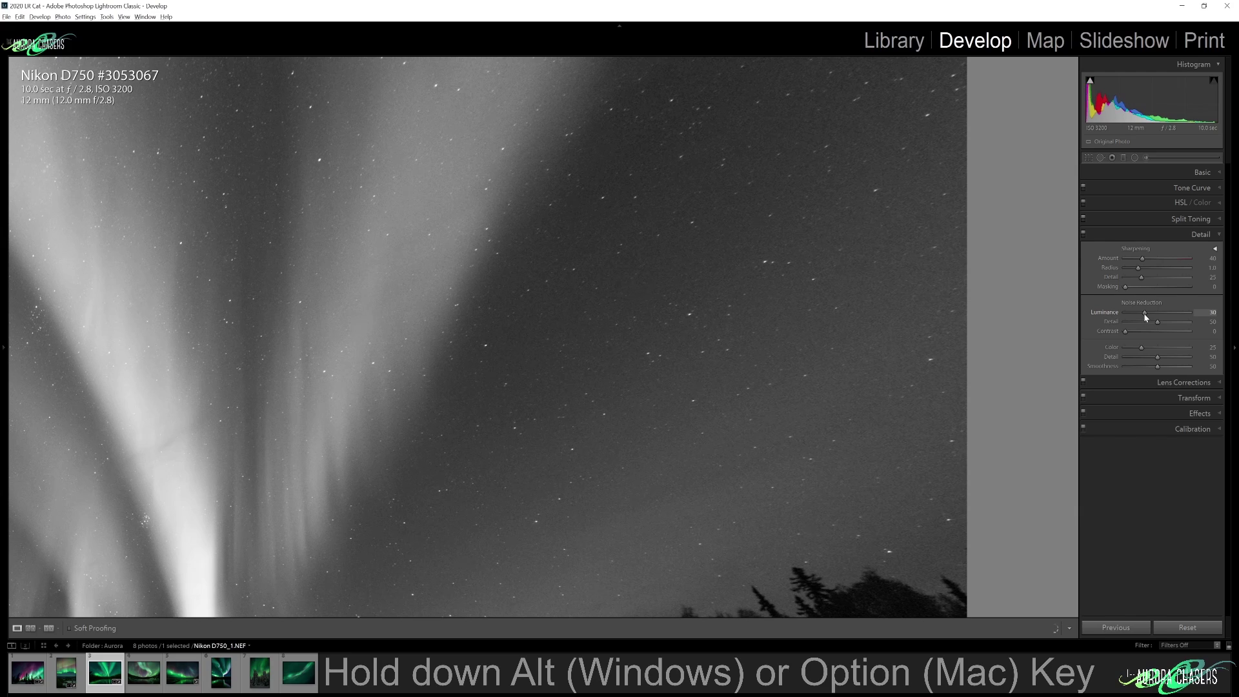
- Sharpen the lake photo with Amount 102, Radius 0.7 and Masking 80, and return to the full view
left_click_drag(1141, 321, 1169, 259)
left_click(1126, 287, "alt")
left_click(1137, 268, "alt")
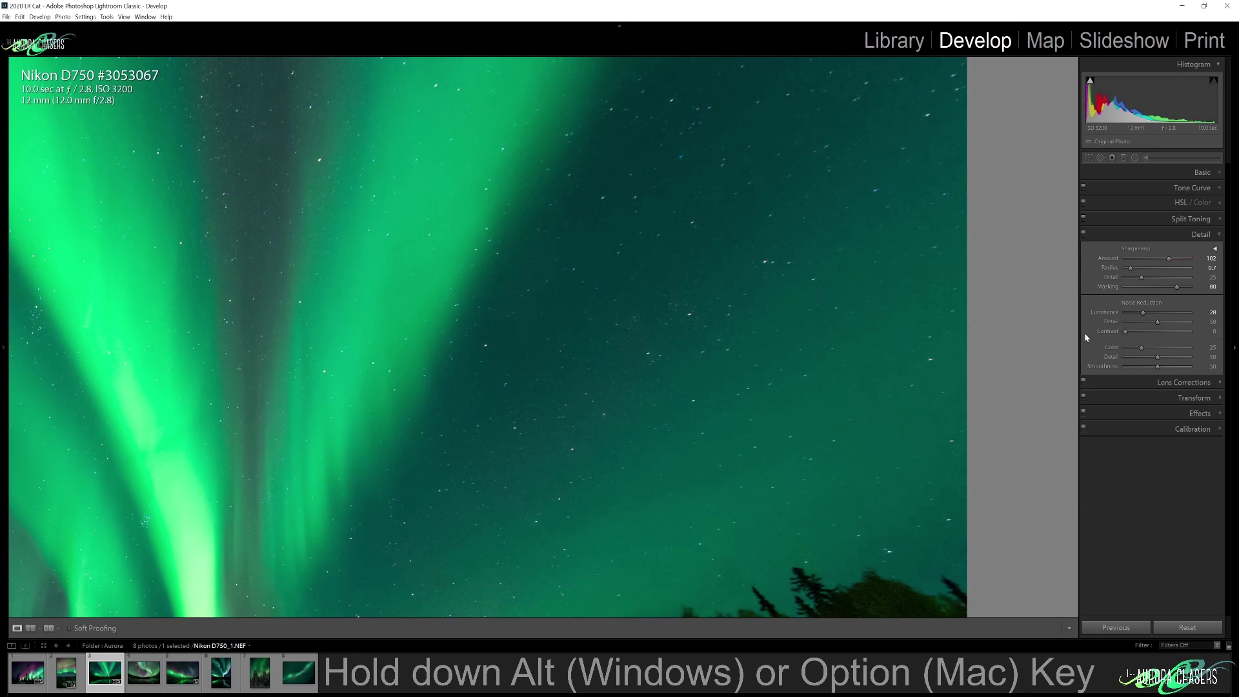
left_click(806, 371)
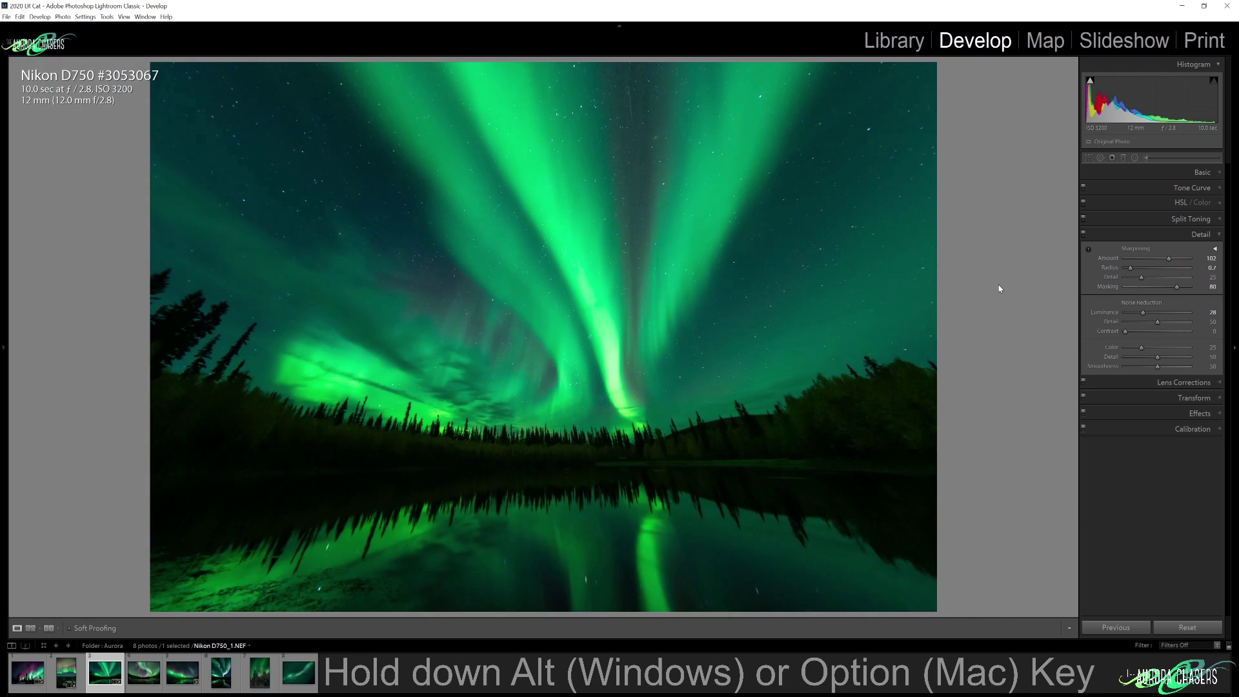
- Open Nikon D750_2.NEF and enable its lens profile corrections
left_click(142, 674)
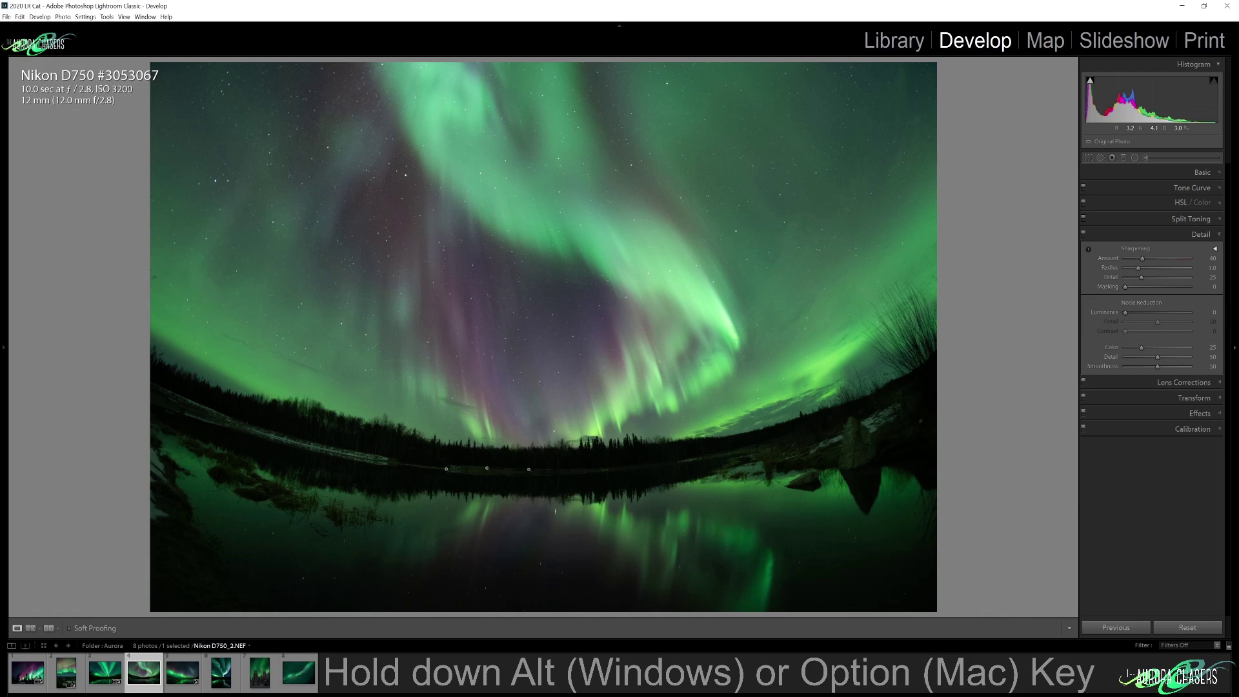
left_click(1145, 383, "alt")
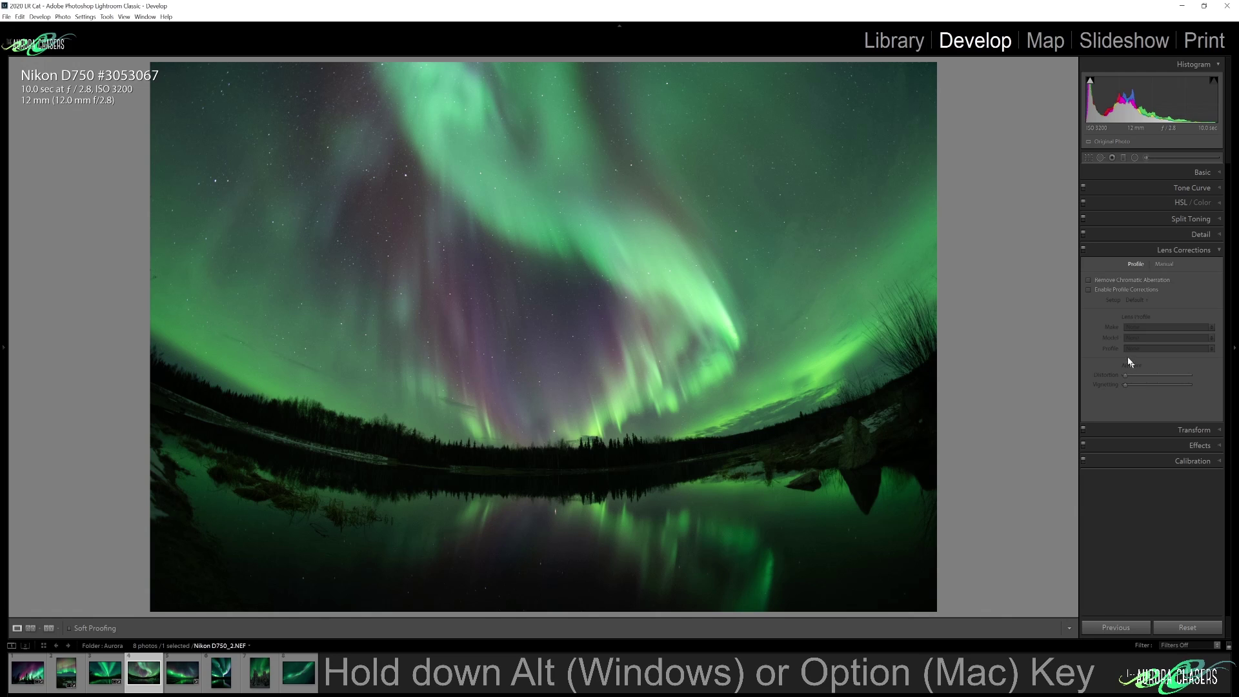
left_click(1090, 289)
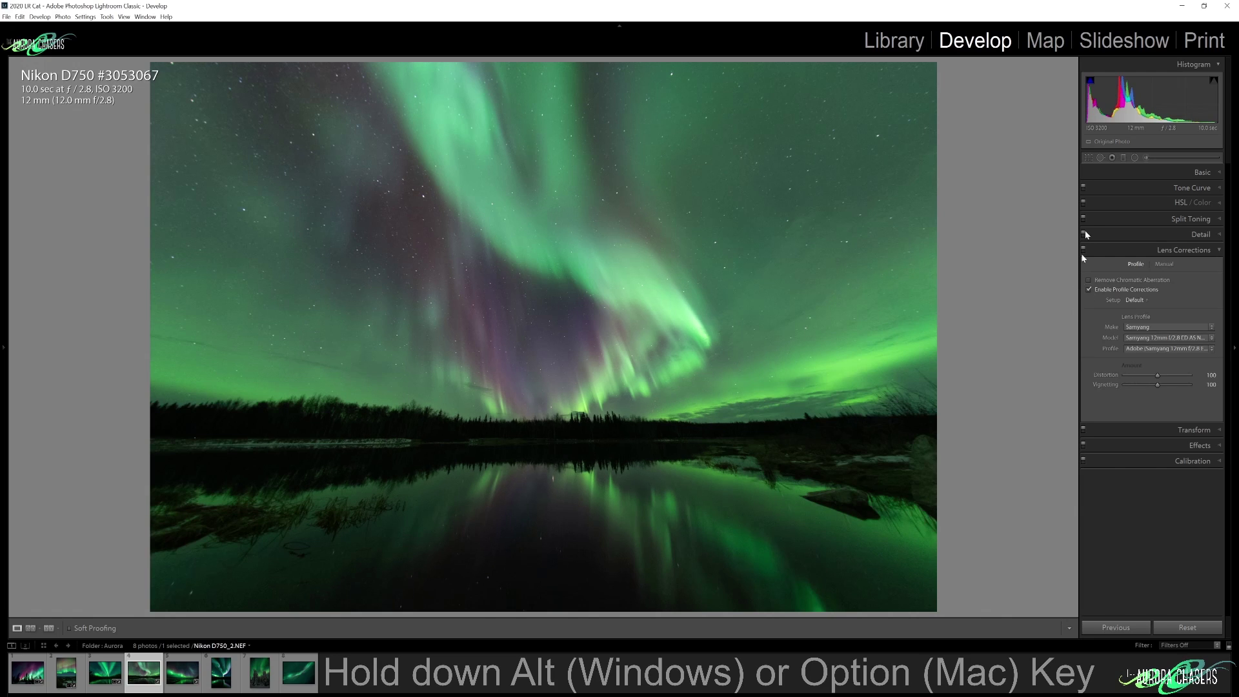
- Straighten the photo to a crop angle of 0.25 and reduce the lens profile's Distortion amount to 65
left_click(1089, 157)
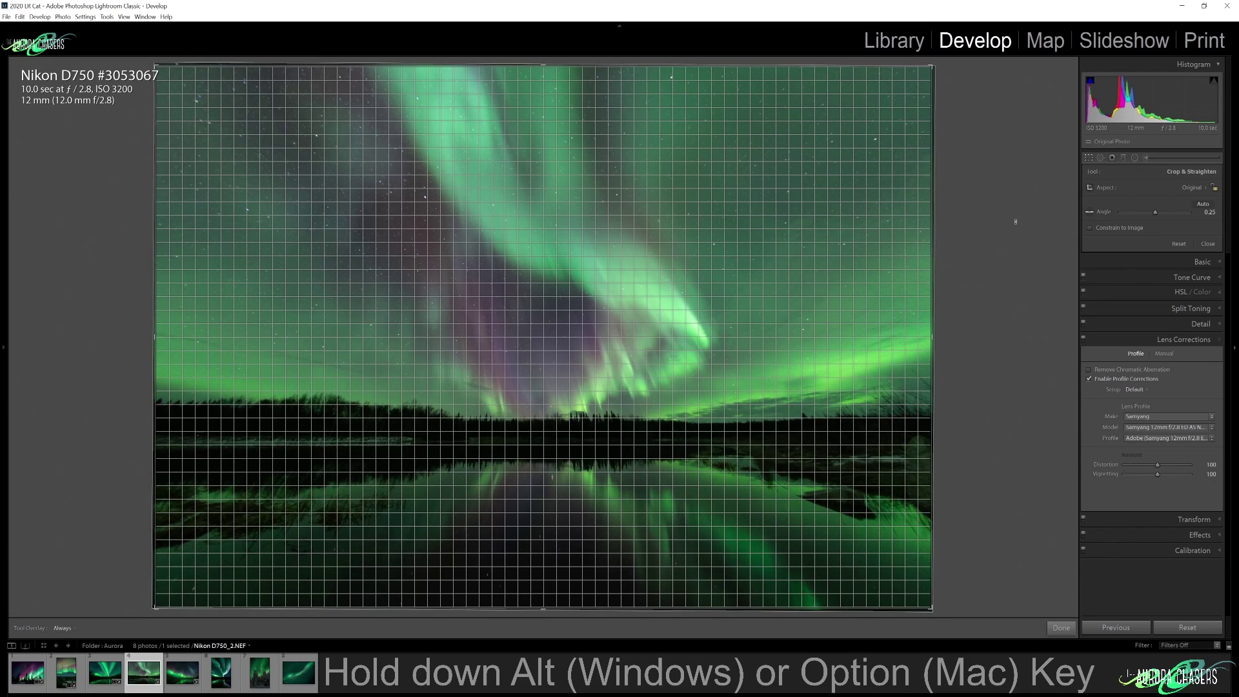
key("Return")
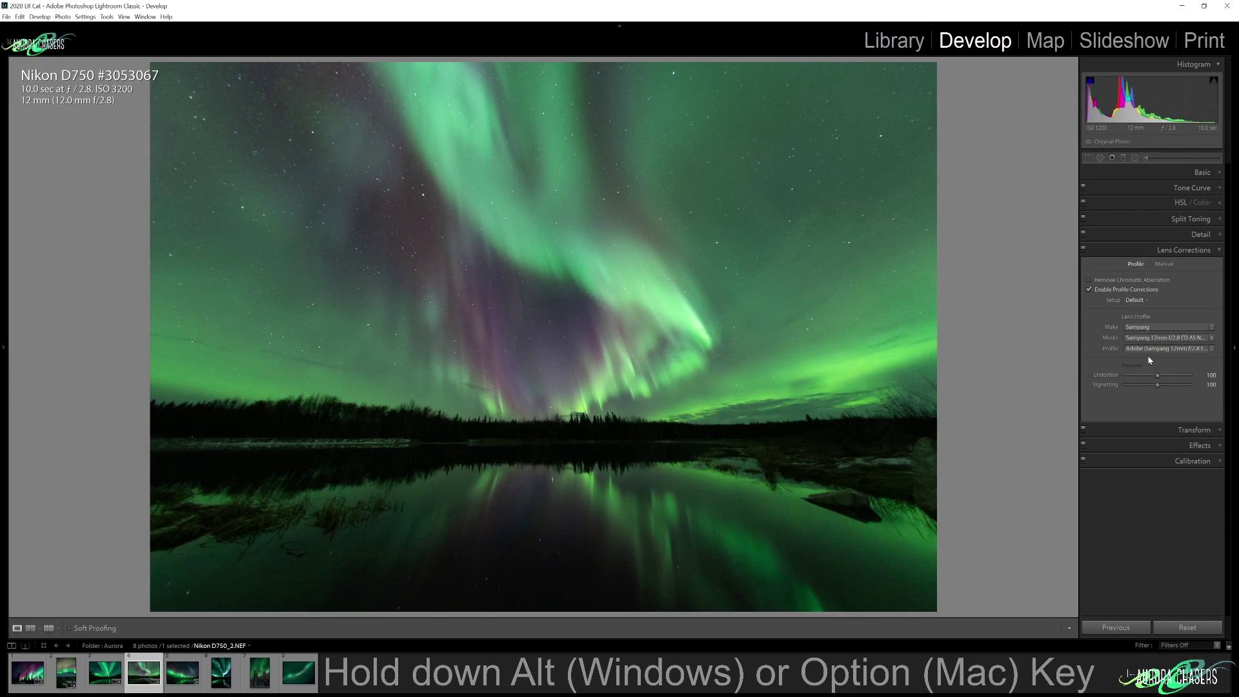
mouse_move(1158, 375)
left_mouse_down()
mouse_move(1129, 378)
mouse_move(1146, 372)
left_mouse_up()
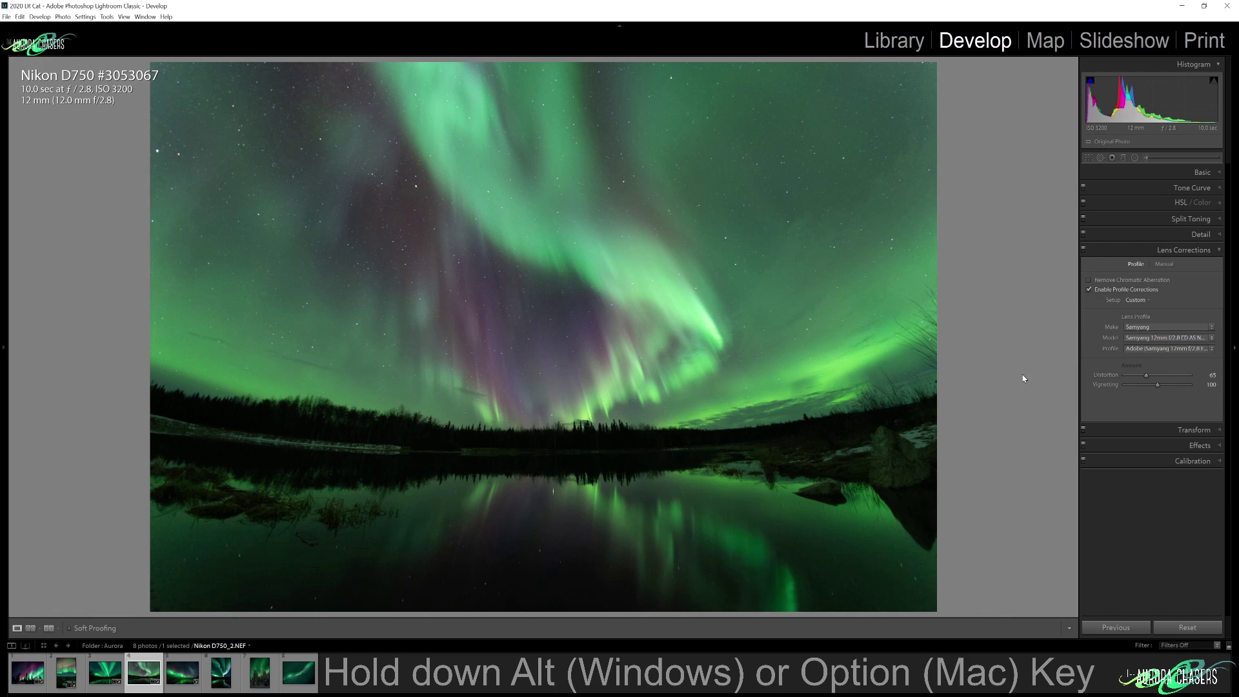
- Slightly readjust the rotation of the distortion-corrected photo and apply the crop
left_click(1088, 159)
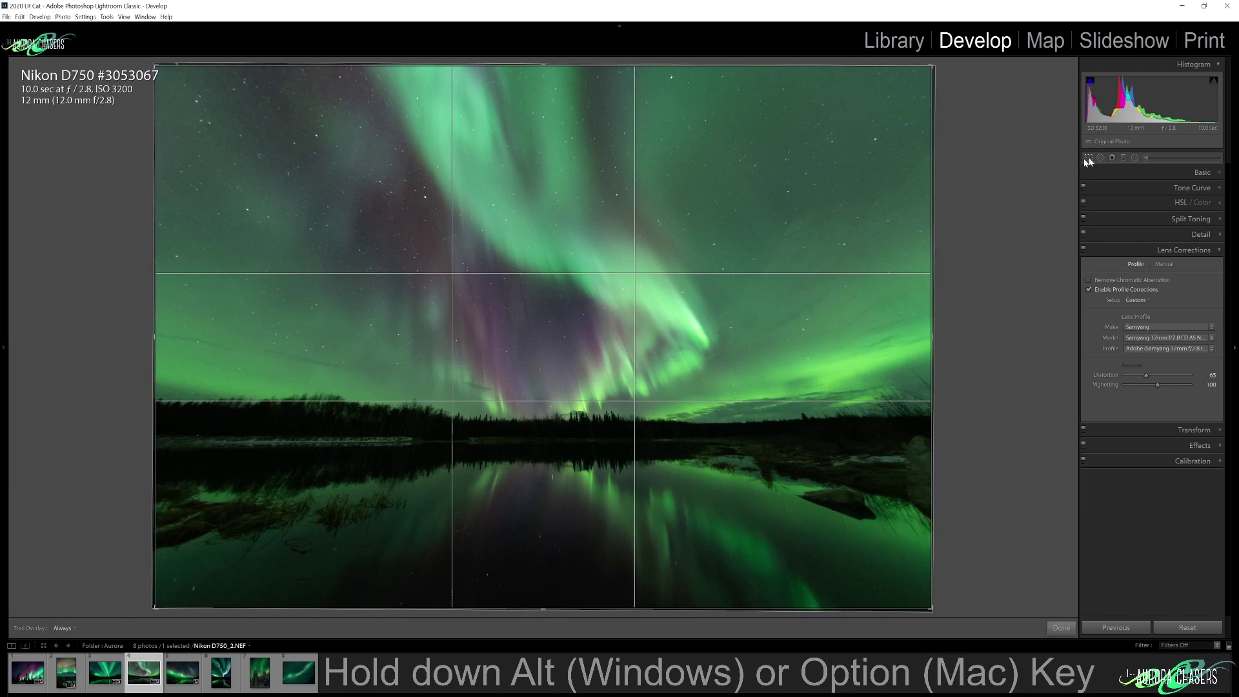
left_click_drag(997, 221, 1001, 223)
key("Return")
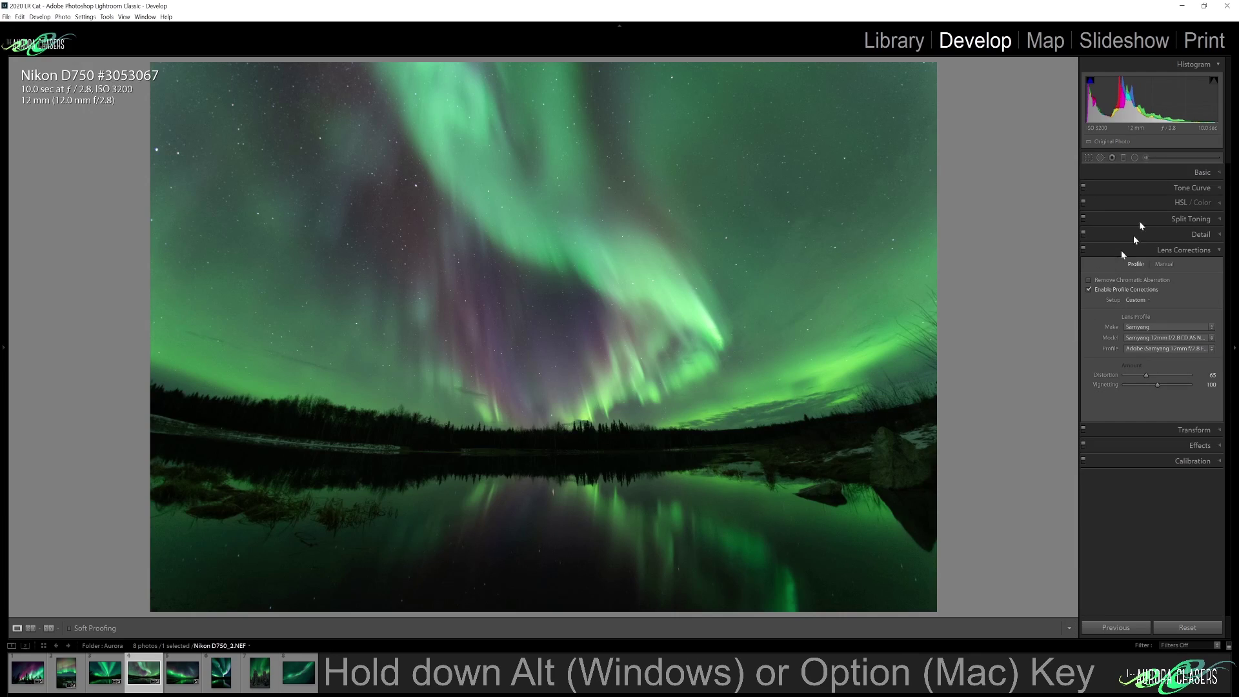
- Set the Nikon D750_2 photo's Exposure to +0.43, Contrast to +35, Highlights to -24 and Shadows to +23
left_click(1150, 176)
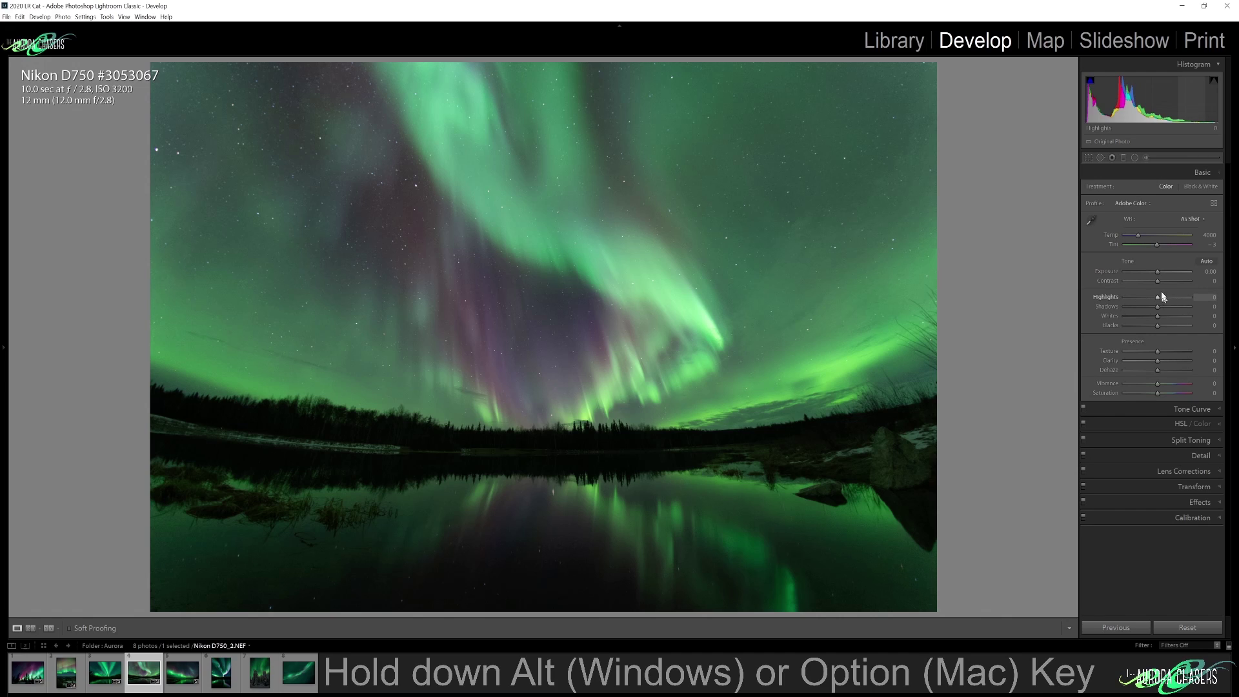
mouse_move(1157, 280)
left_mouse_down()
mouse_move(1173, 282)
mouse_move(1152, 302)
mouse_move(1159, 272)
left_mouse_up()
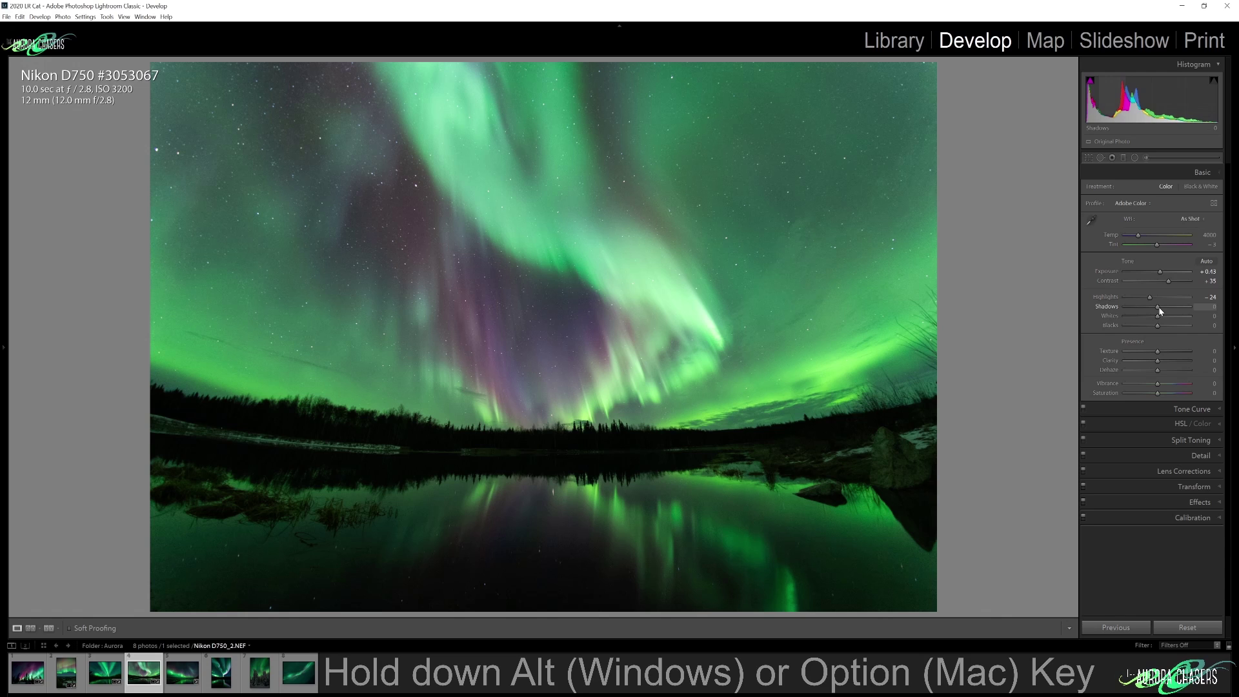
left_click_drag(1160, 310, 1168, 321)
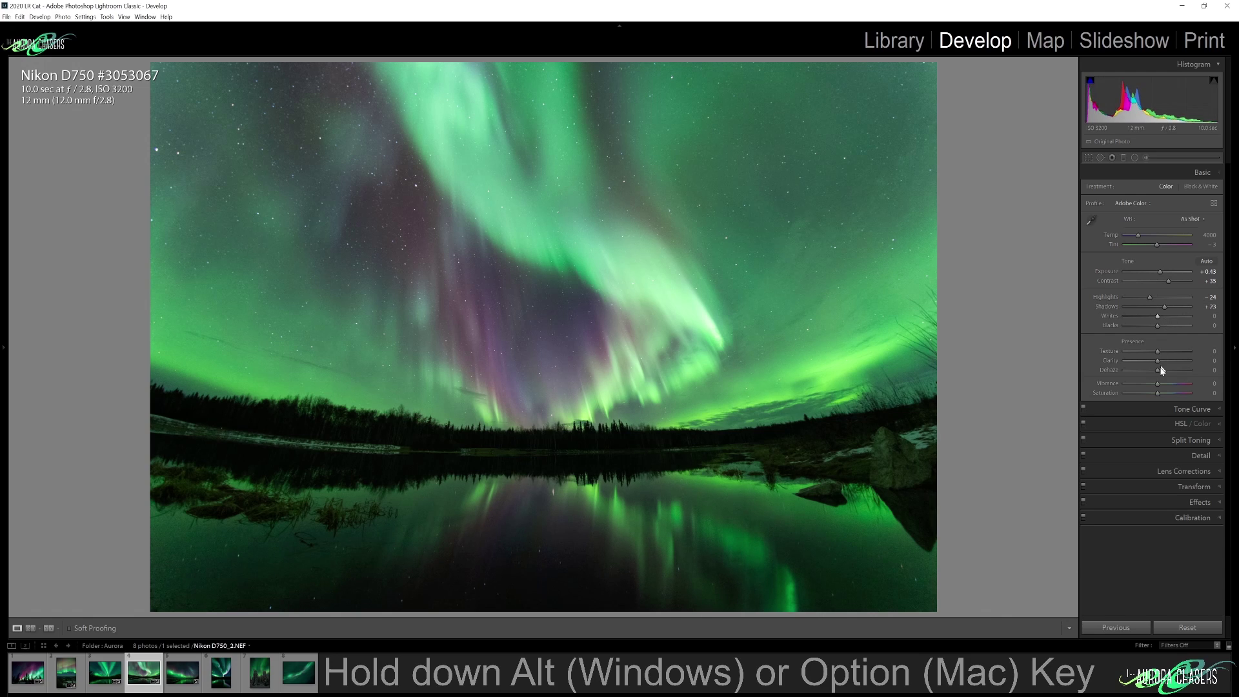
- Check the aurora close up, set Texture to -8, and adjust the Vibrance to +27
left_click(752, 334)
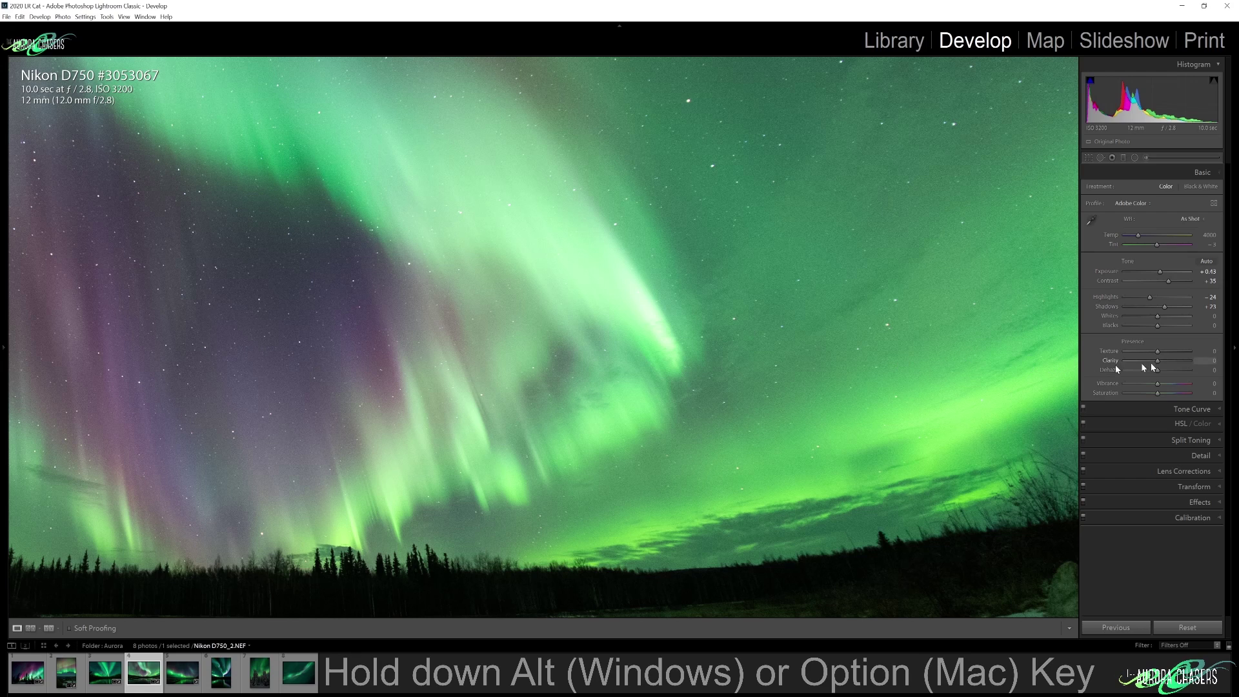
left_click_drag(1160, 355, 1158, 356)
left_click(871, 358)
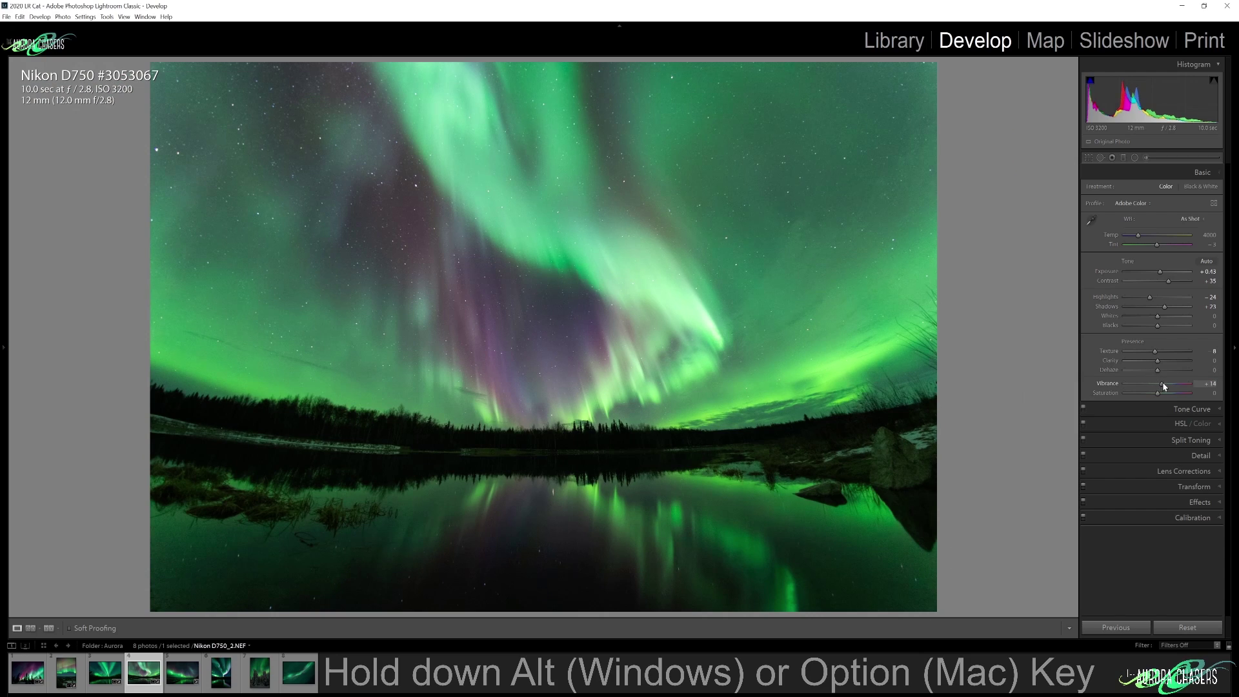
left_click_drag(1162, 383, 1165, 383)
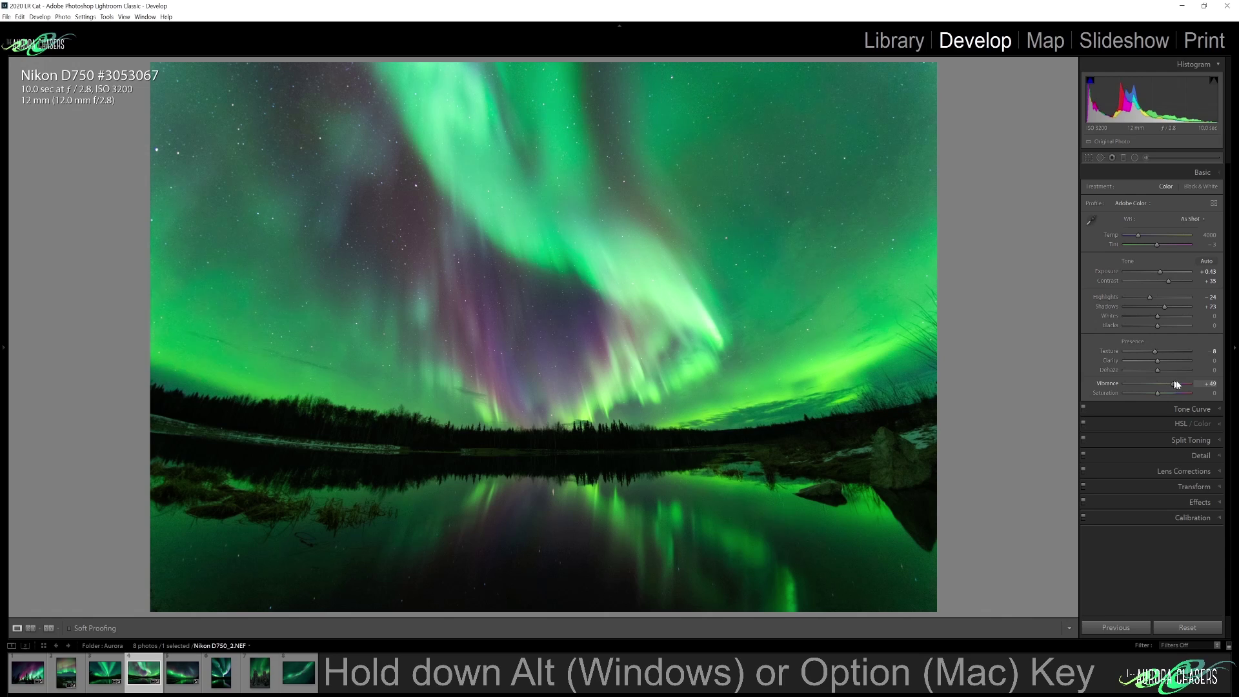
mouse_move(1166, 384)
left_mouse_down()
mouse_move(1198, 385)
mouse_move(1167, 385)
left_mouse_up()
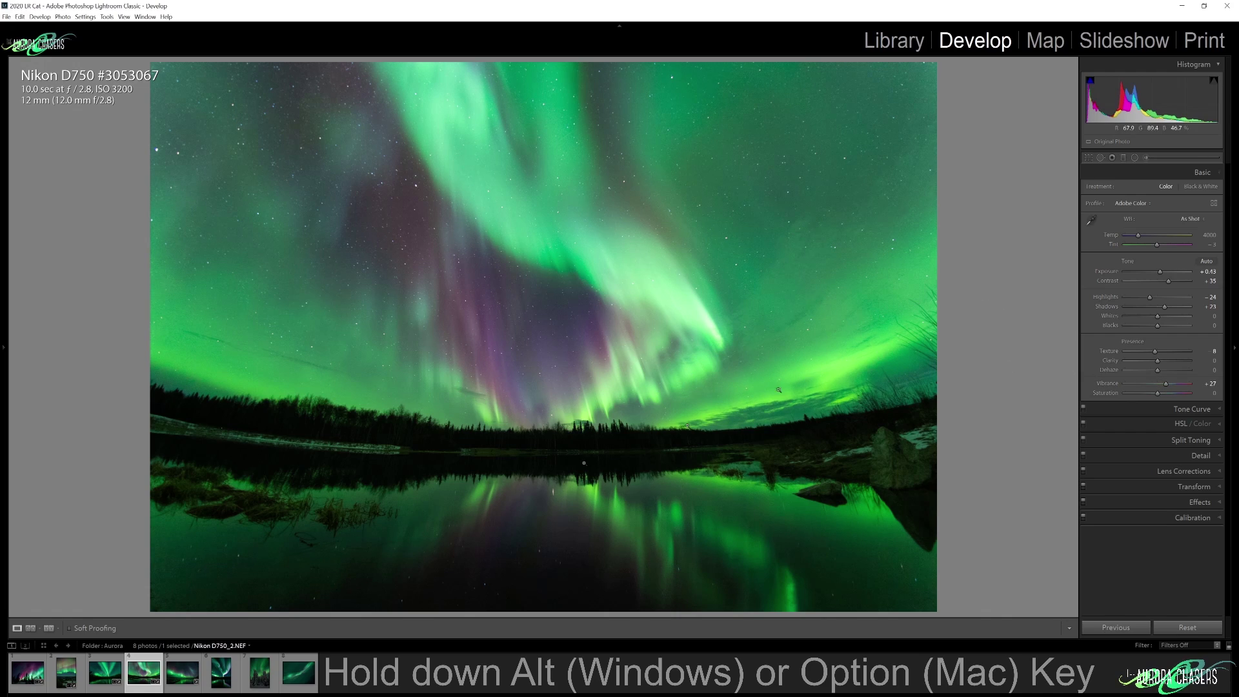
- Compare the original and edited photo in the side-by-side, split and top/bottom before-and-after views
left_click(48, 628)
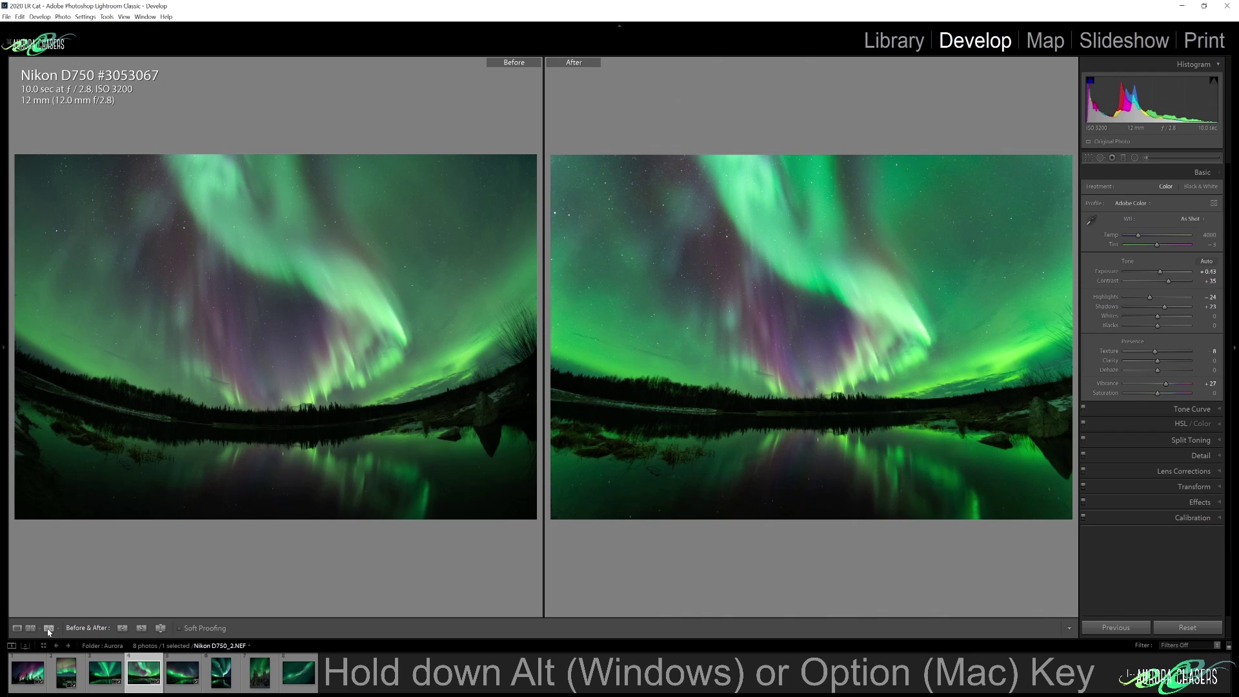
left_click(49, 629)
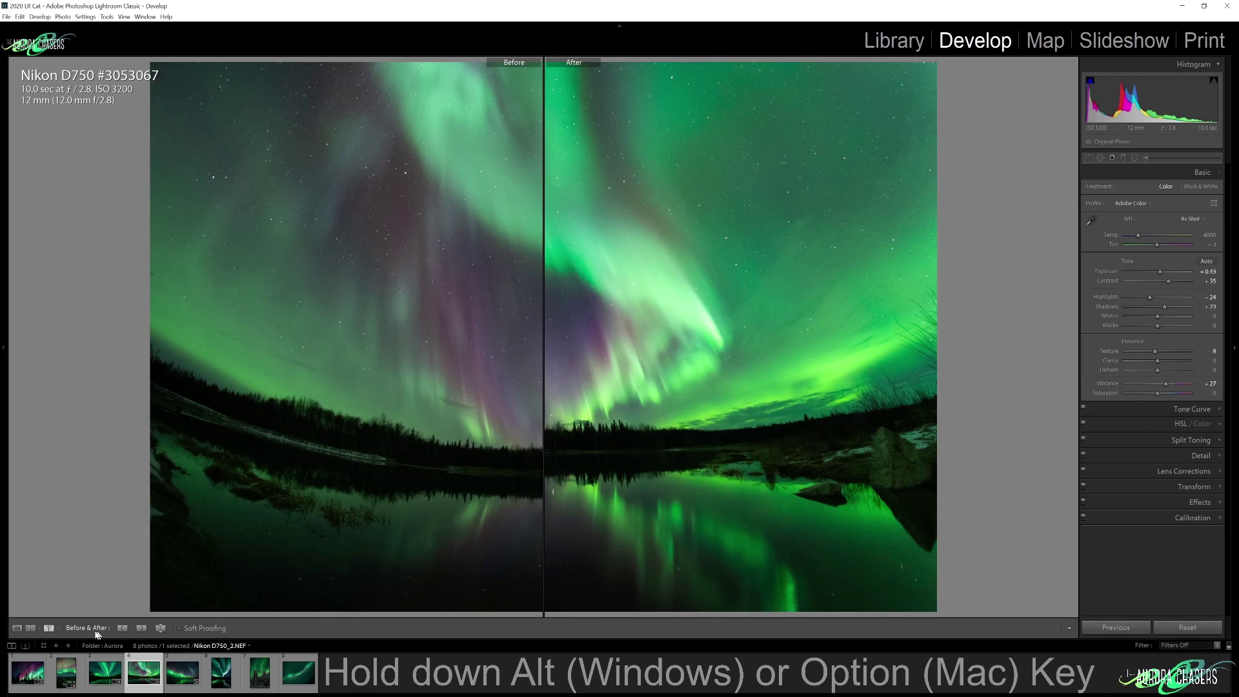
left_click(48, 629)
left_click(49, 630)
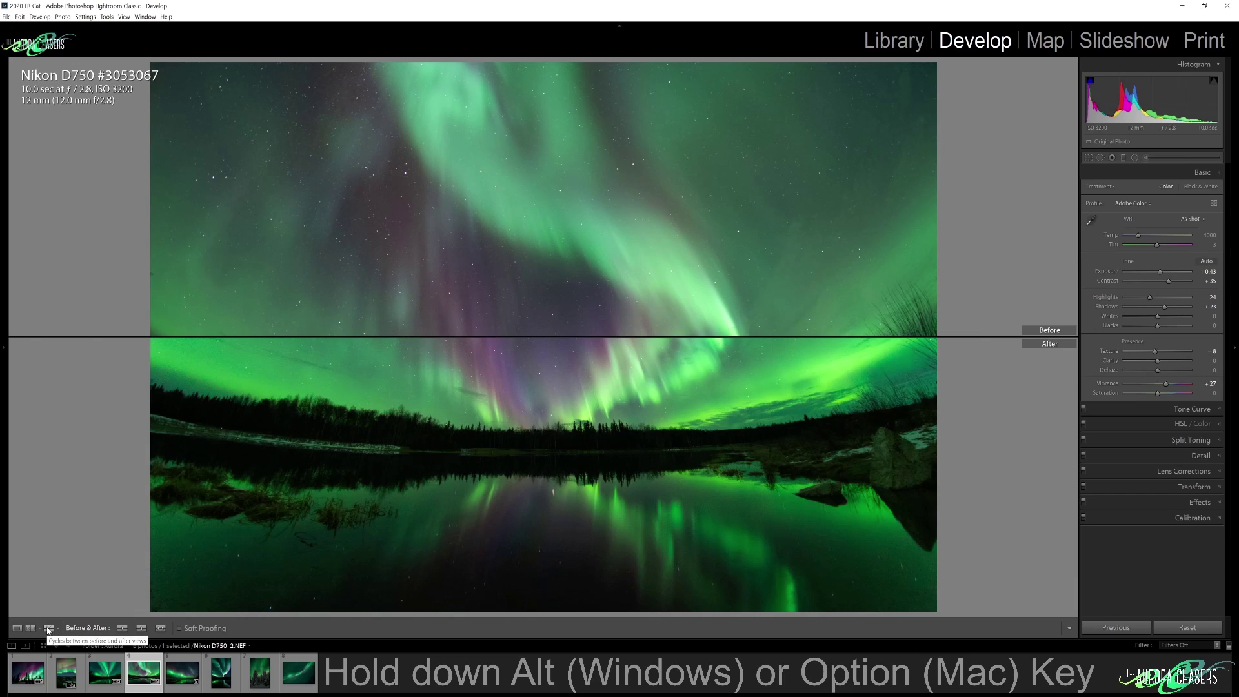
- Return to the single-photo view and set the Nikon D750_2 photo's Luminance noise reduction to 32
left_click(49, 629)
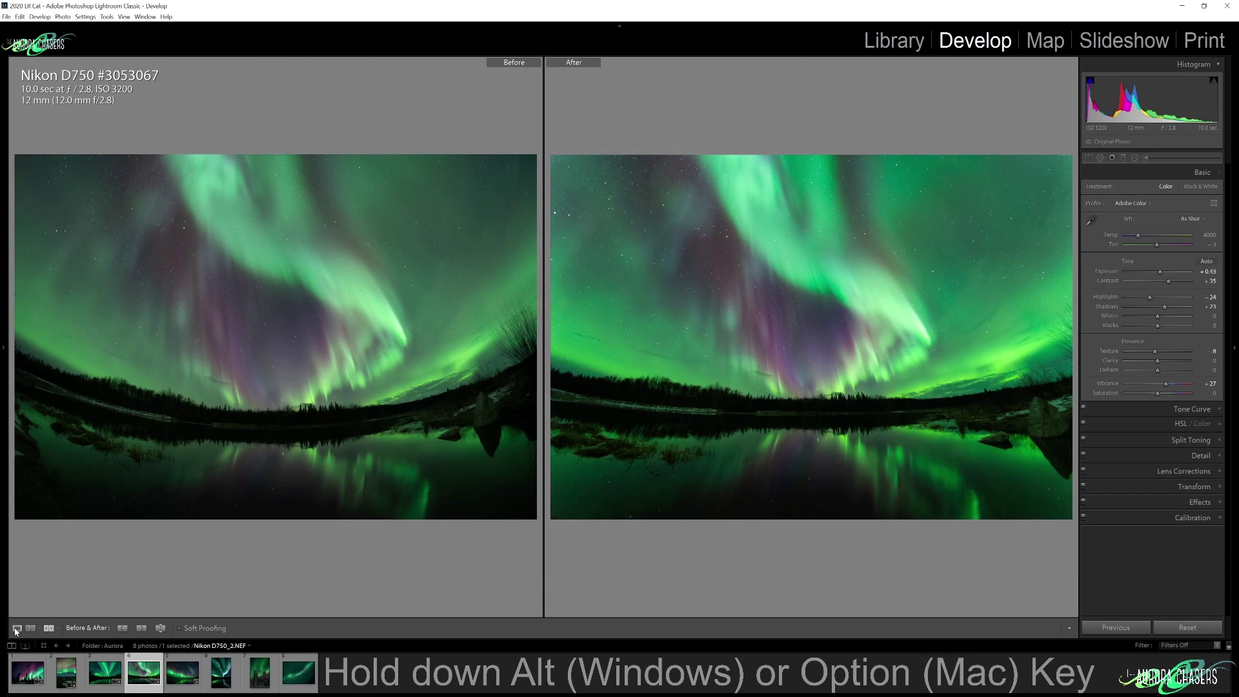
left_click(18, 628)
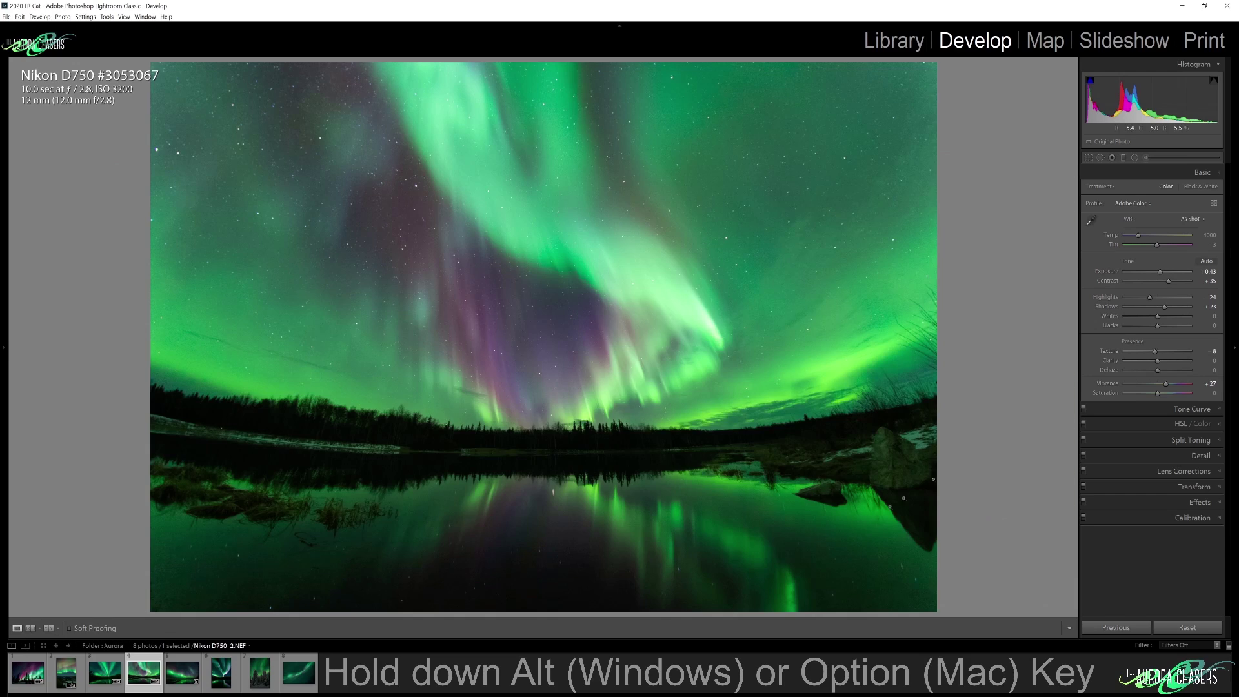
left_click(1139, 453, "alt")
left_click(797, 335)
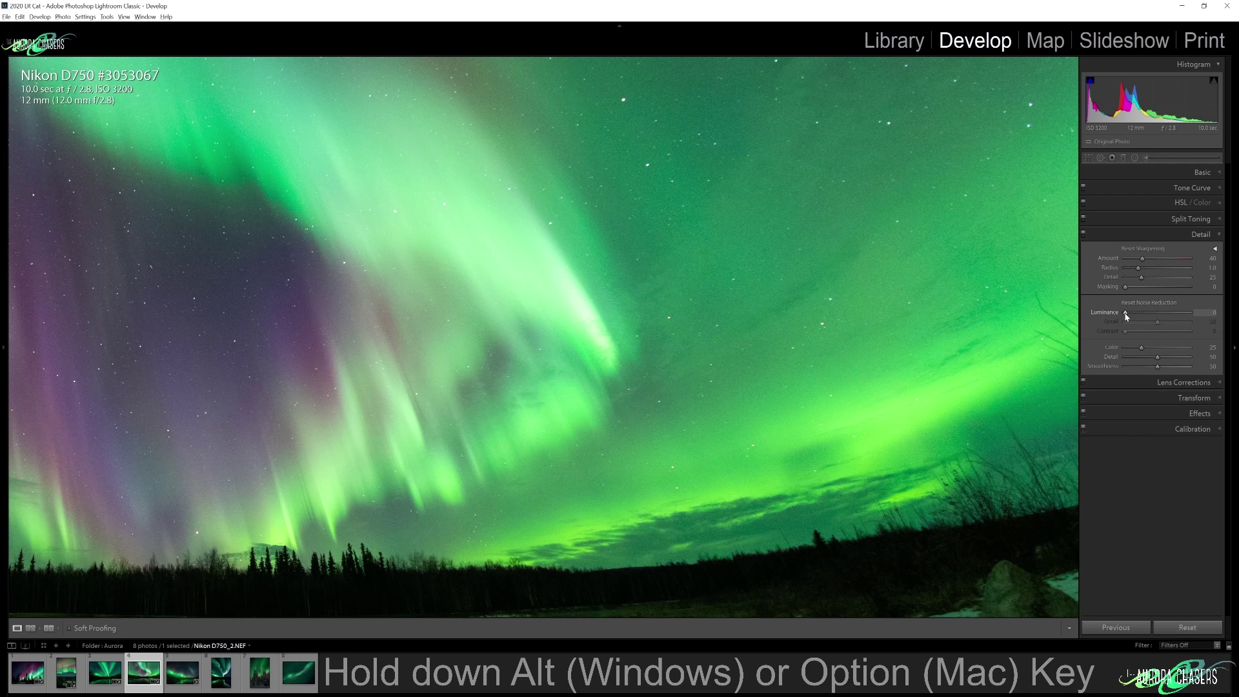
left_click_drag(1126, 315, 1136, 315)
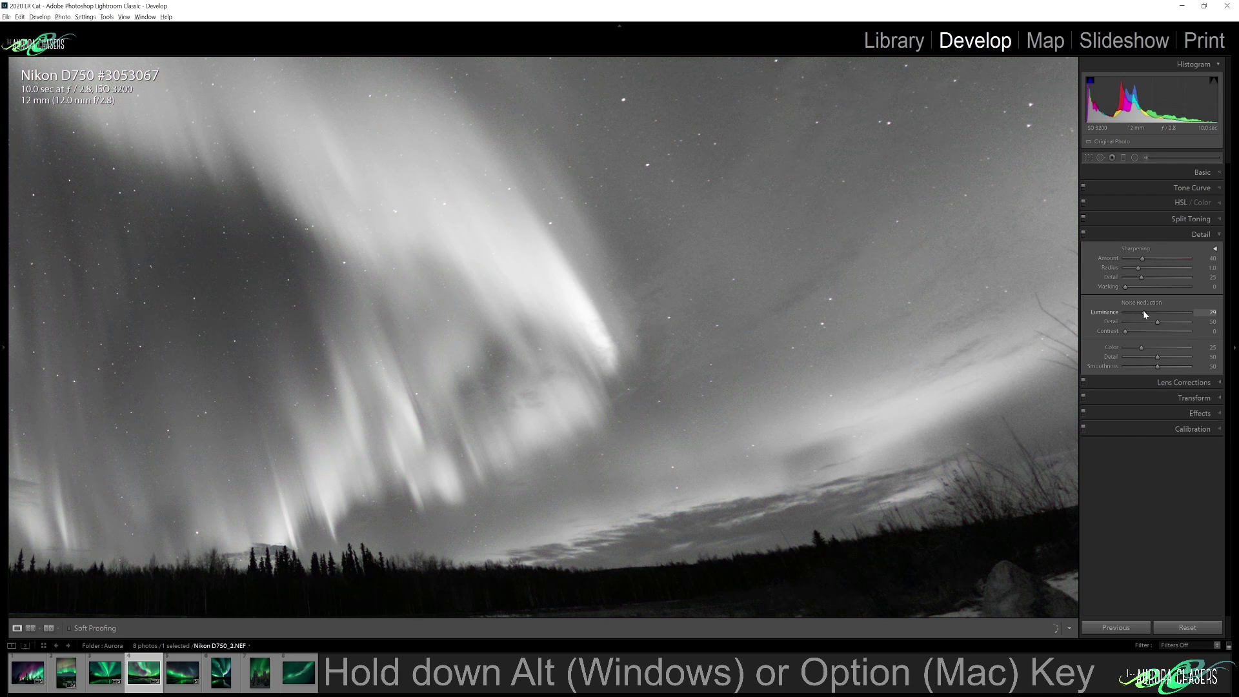
left_click_drag(1144, 311, 1146, 313)
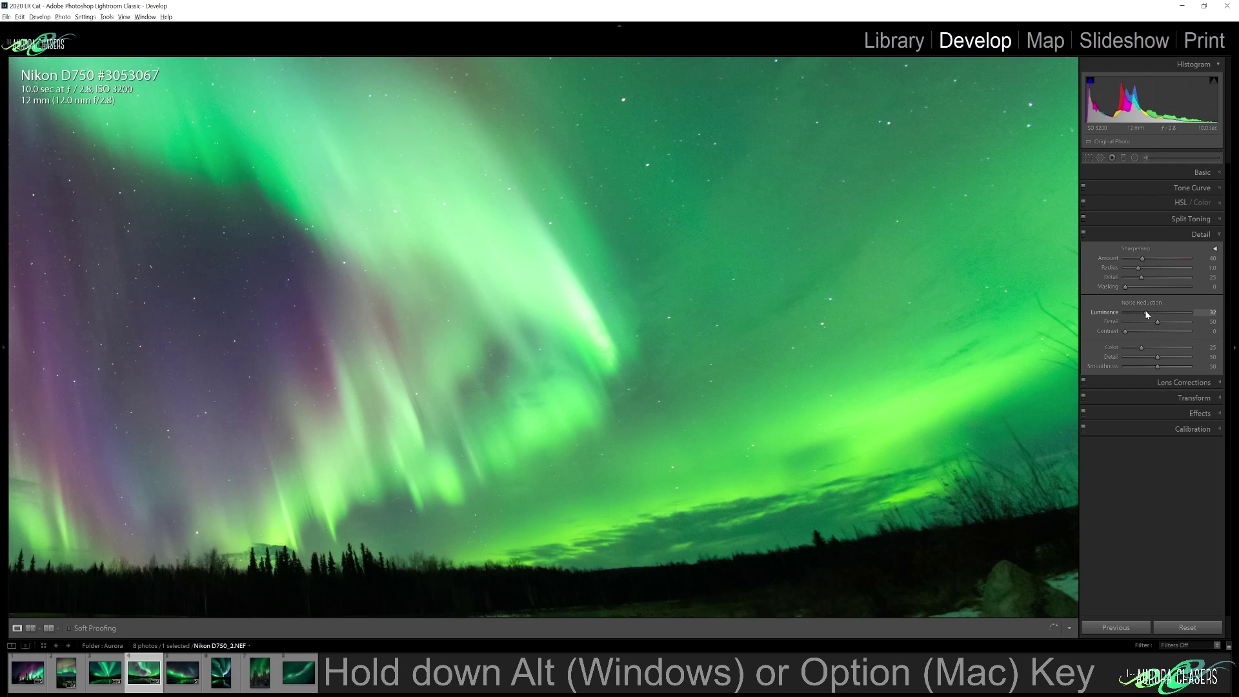
left_click(1146, 314, "alt")
- Sharpen the Nikon D750_2 photo with Masking 83, Radius 0.6 and Amount 101, and return to the full view
left_click(1126, 287, "alt")
left_click_drag(1127, 288, 1172, 261)
left_click(871, 323)
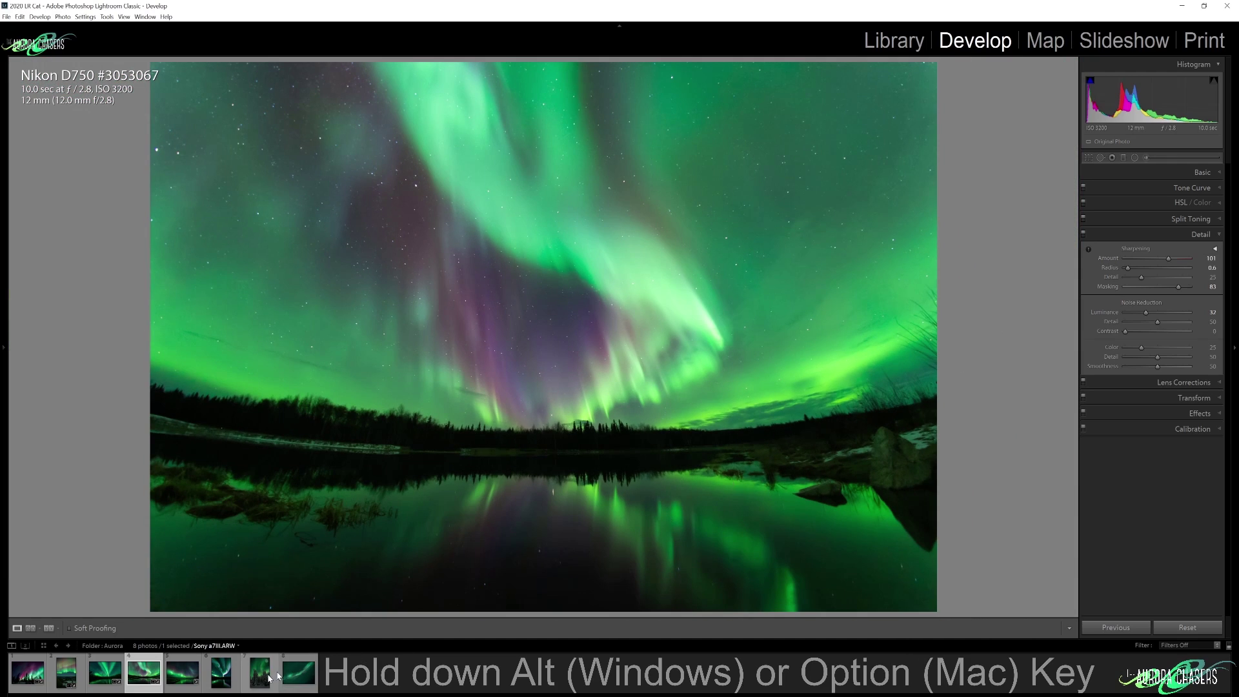
- Look through the remaining unedited Sony photos in the folder one after another
left_click(184, 668)
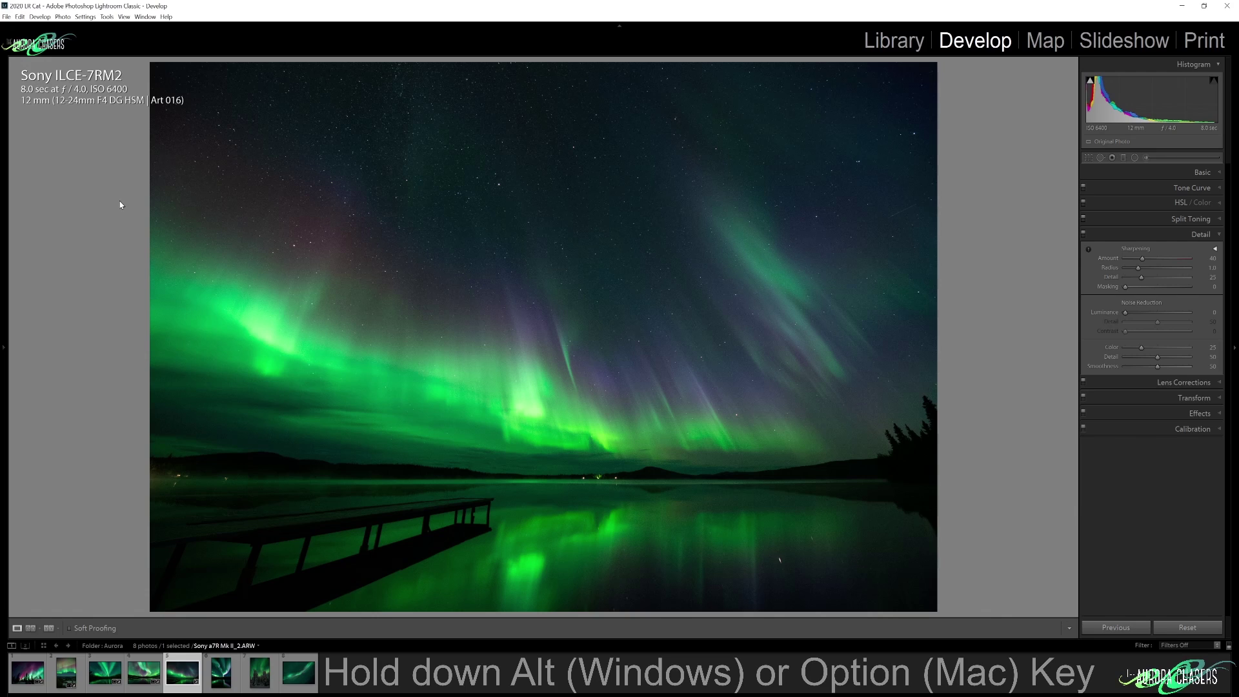
key("Right")
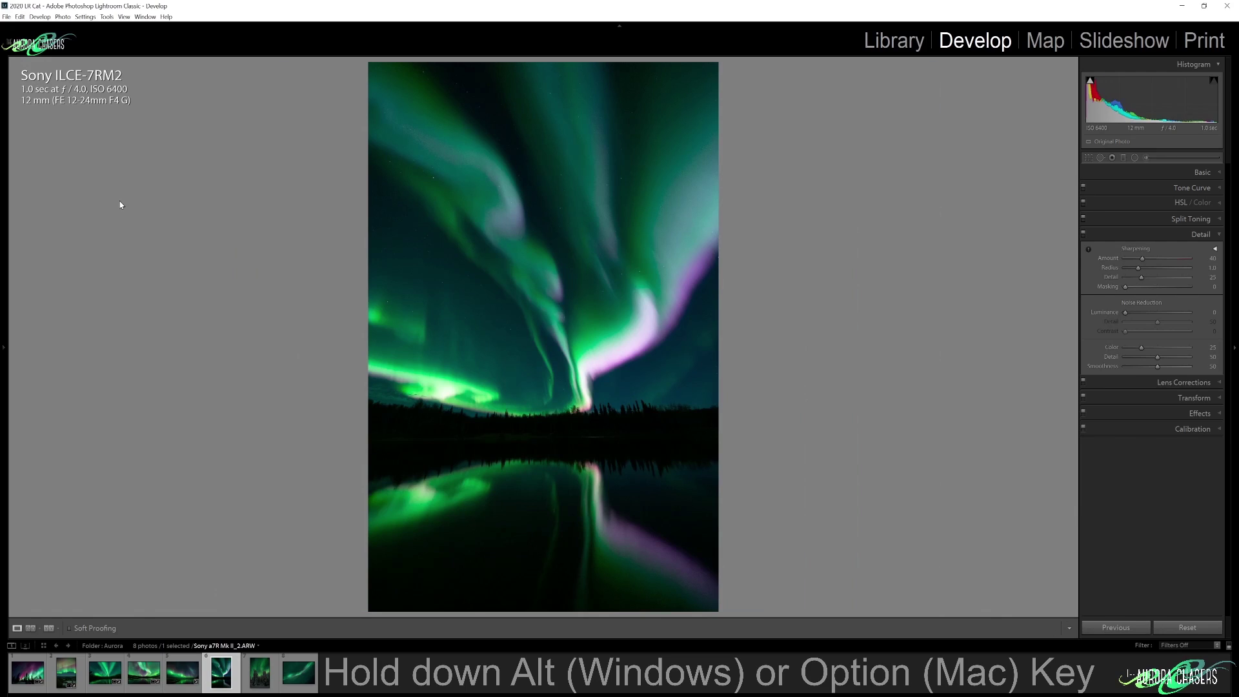
key("Left")
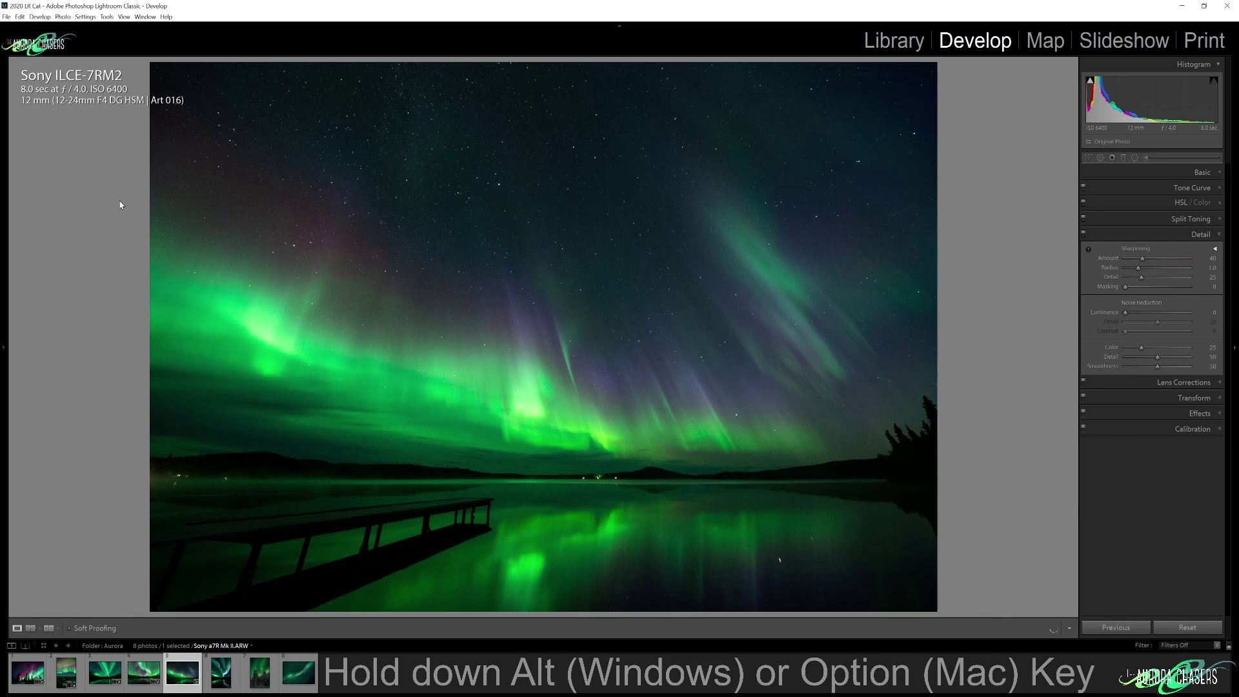
key("Right")
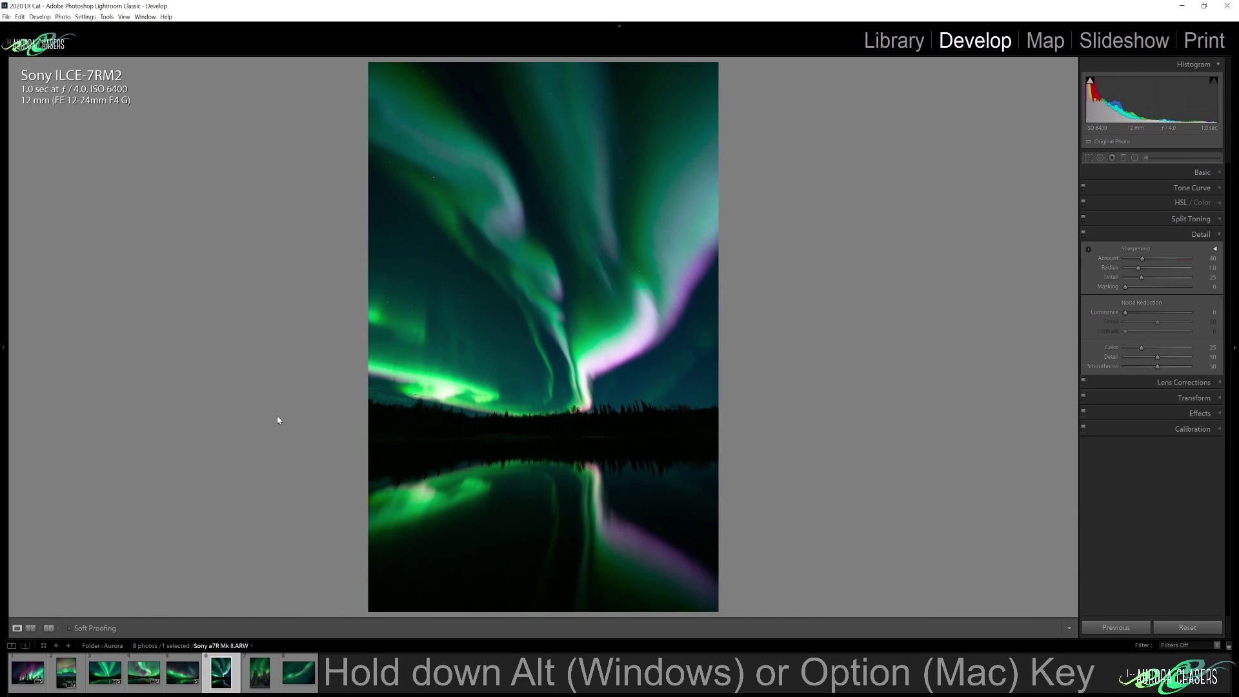
key("Right")
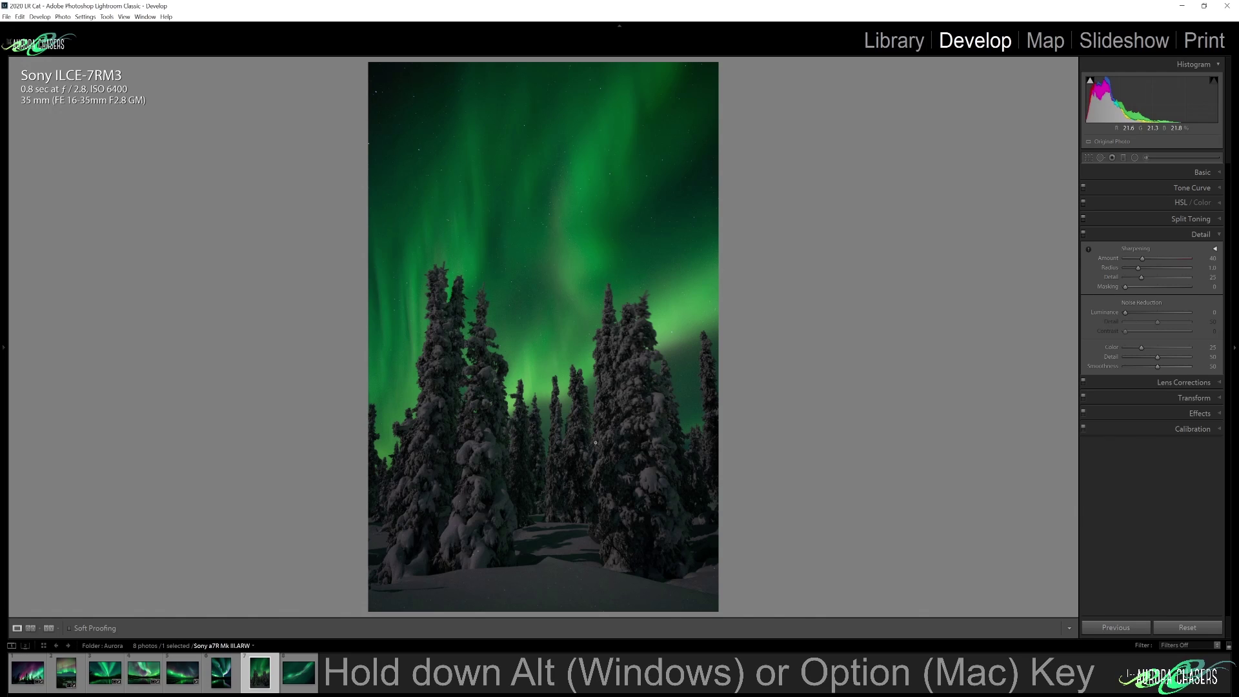
key("Right")
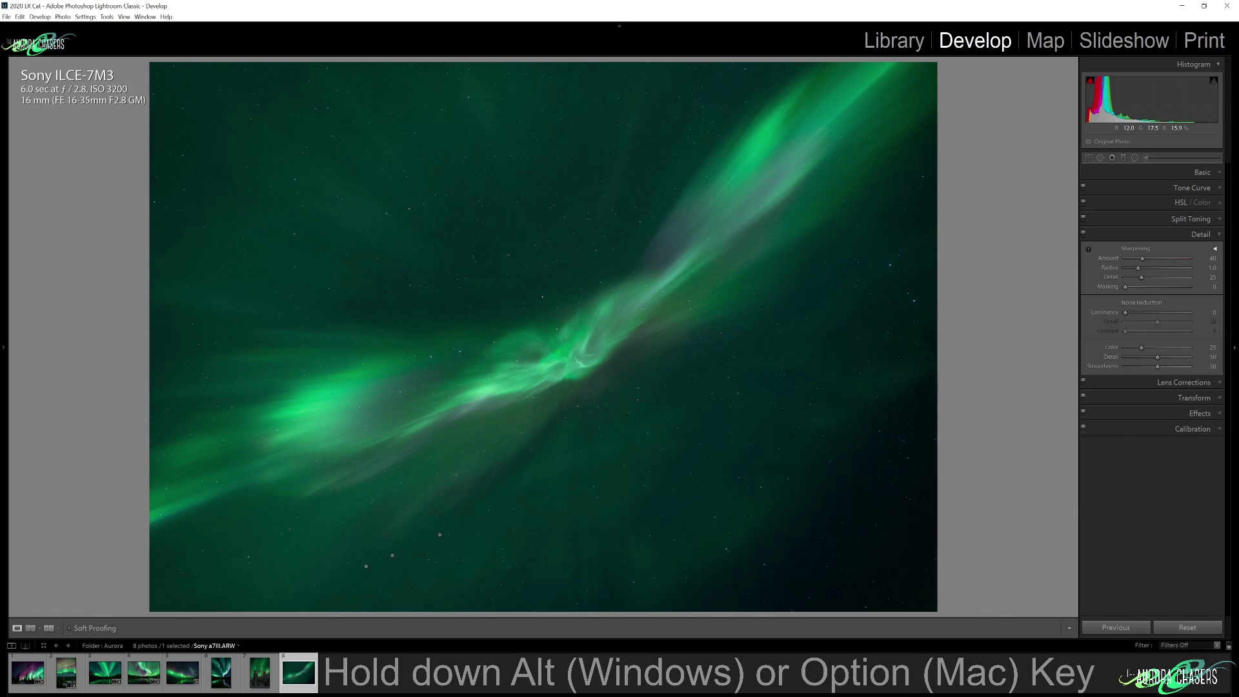
- Open the Sony a7R Mk II_2.ARW dock photo, check its file and exposure information, and inspect the aurora close up
left_click(182, 677)
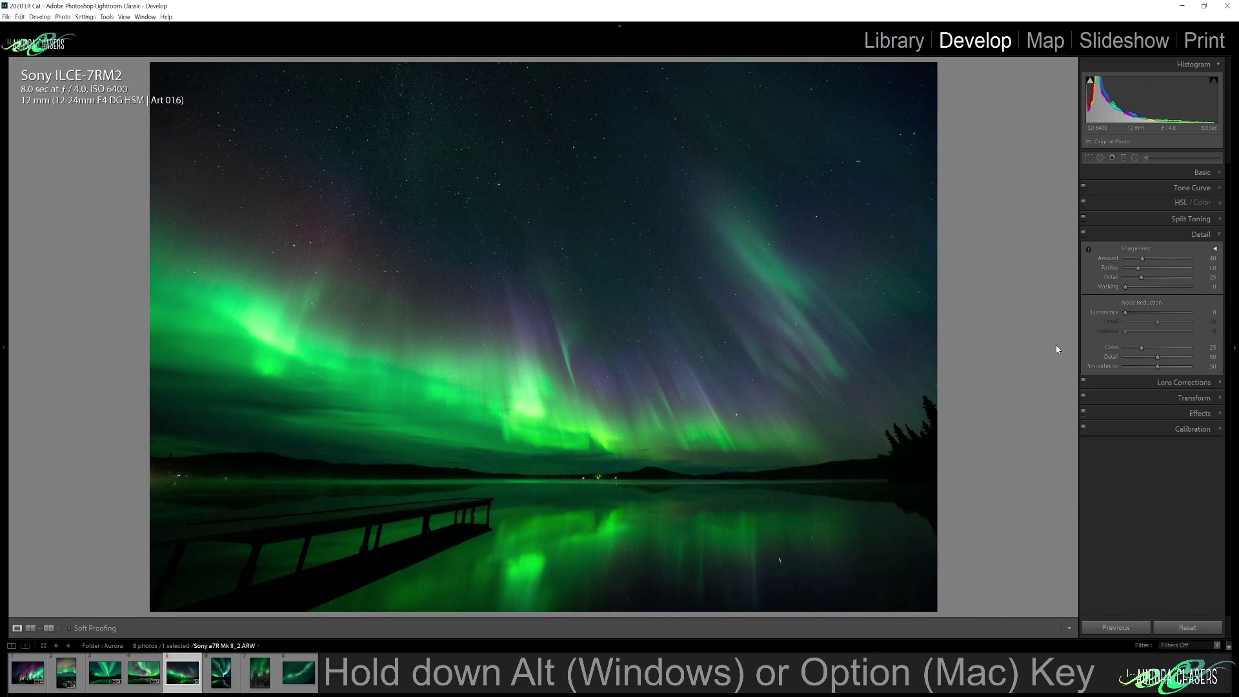
key("i")
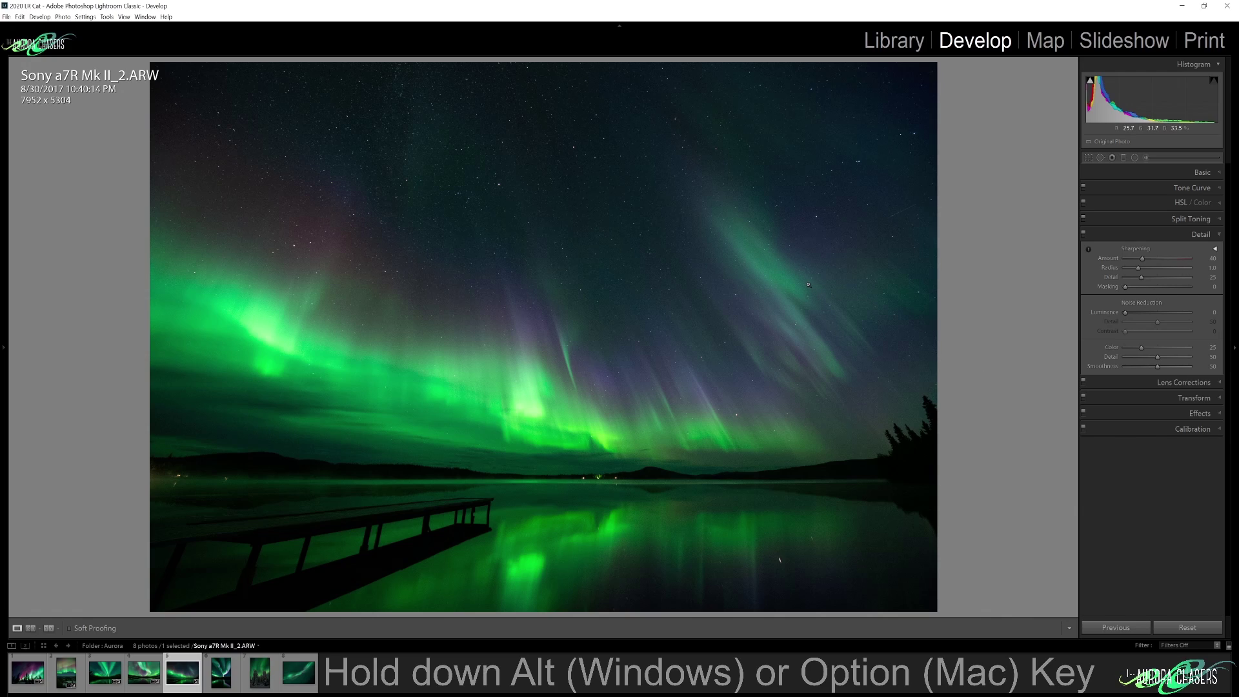
key("i")
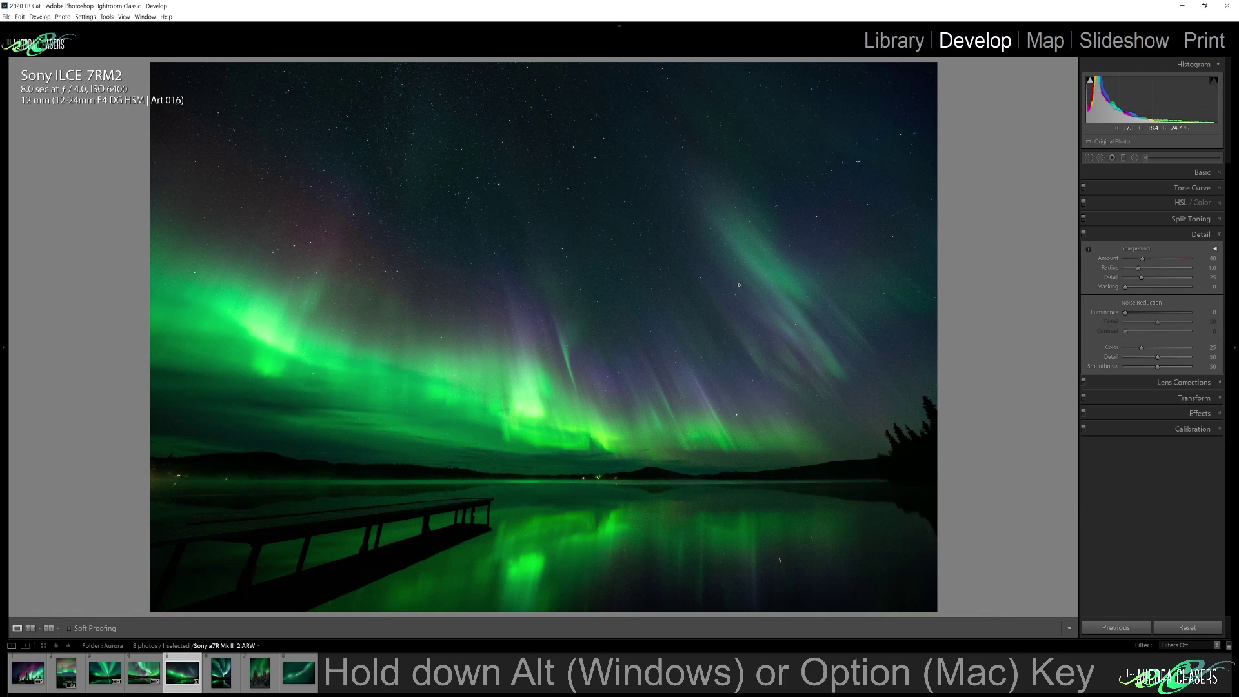
left_click(723, 380)
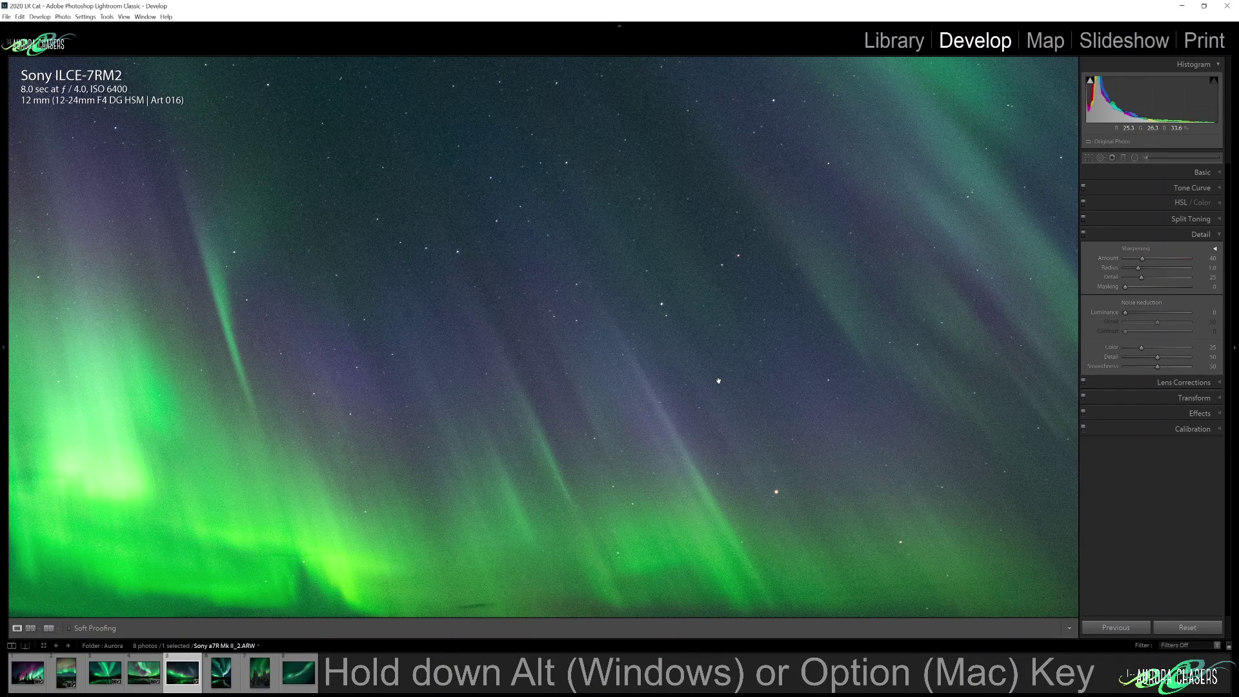
left_click(602, 404)
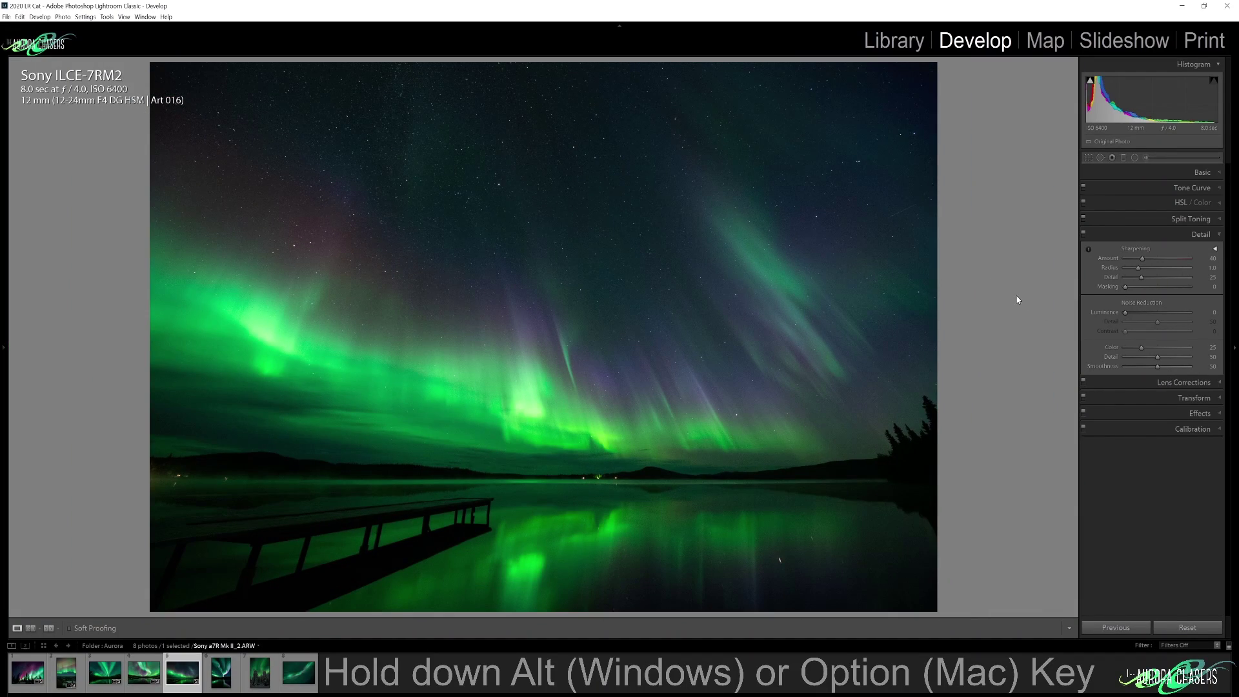
- Straighten the dock photo with a crop angle of -0.15, extend the crop's upper edge, and apply the crop
left_click(1158, 174, "alt")
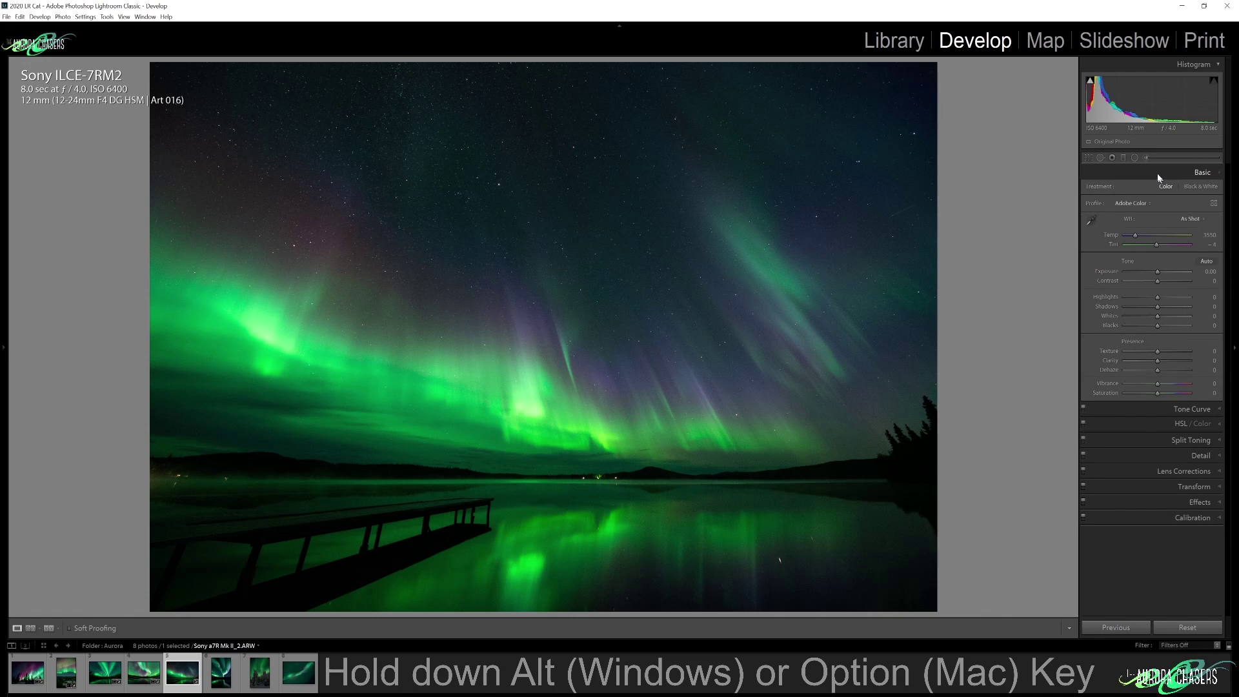
left_click(1092, 158)
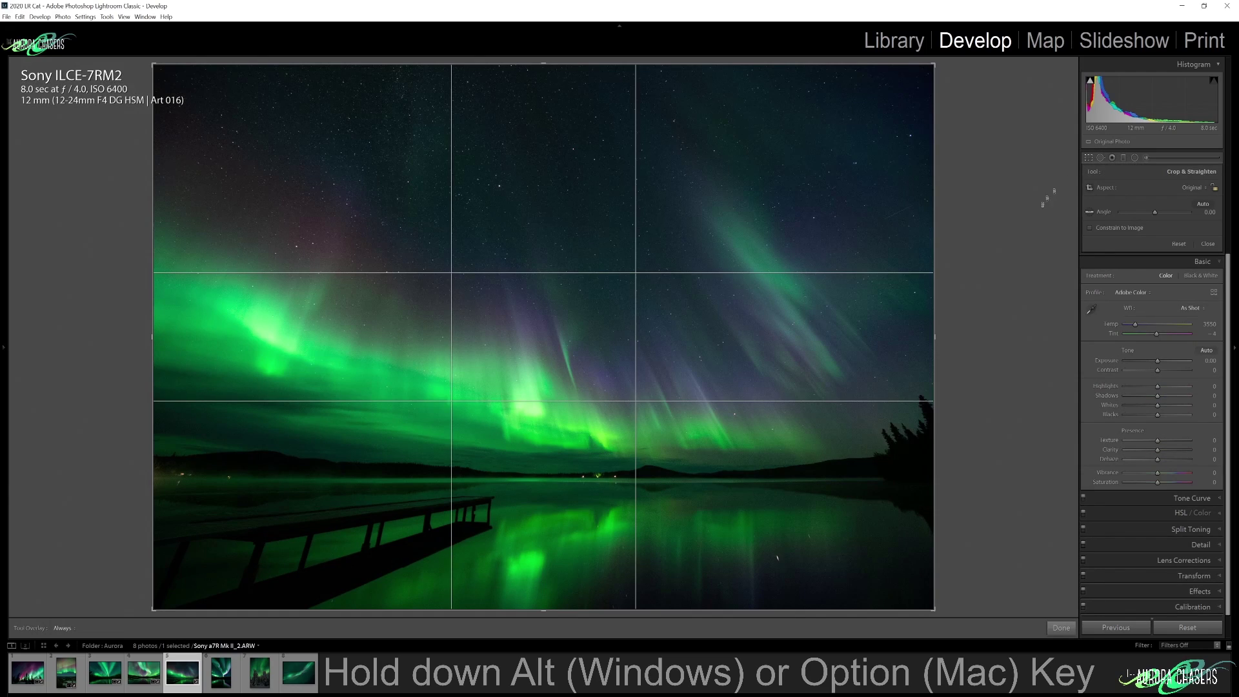
left_click_drag(1039, 211, 1040, 209)
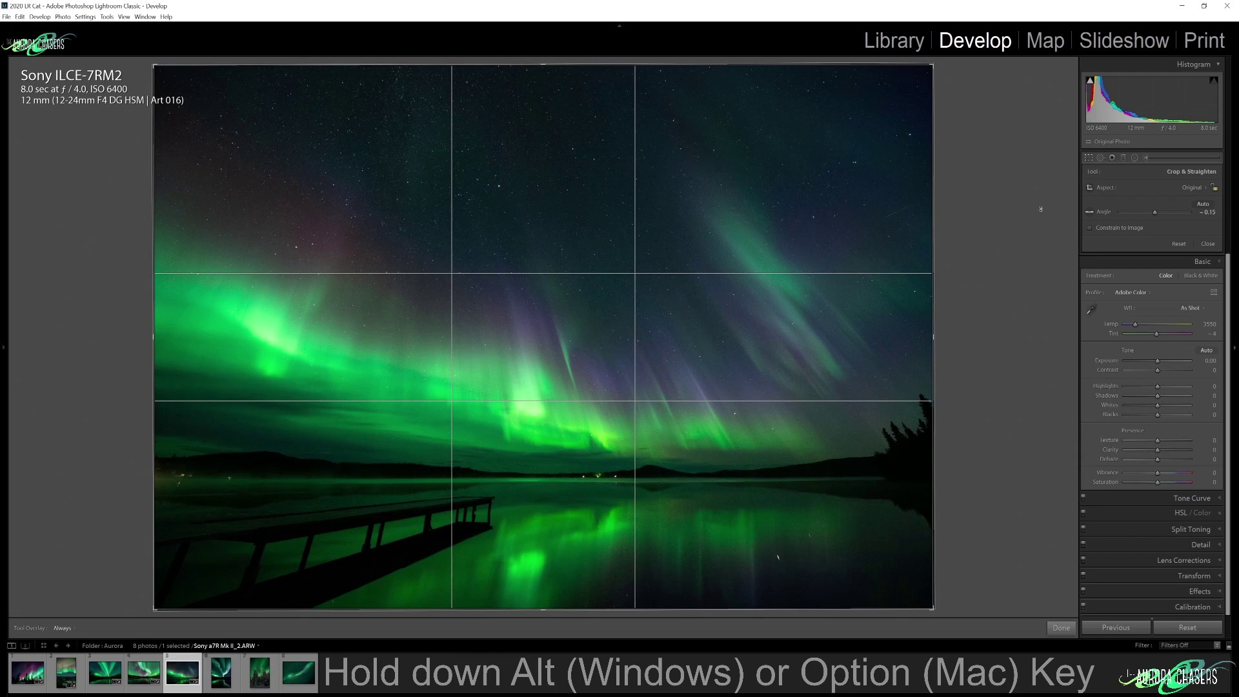
mouse_move(542, 65)
left_mouse_down()
mouse_move(534, 166)
mouse_move(547, 61)
left_mouse_up()
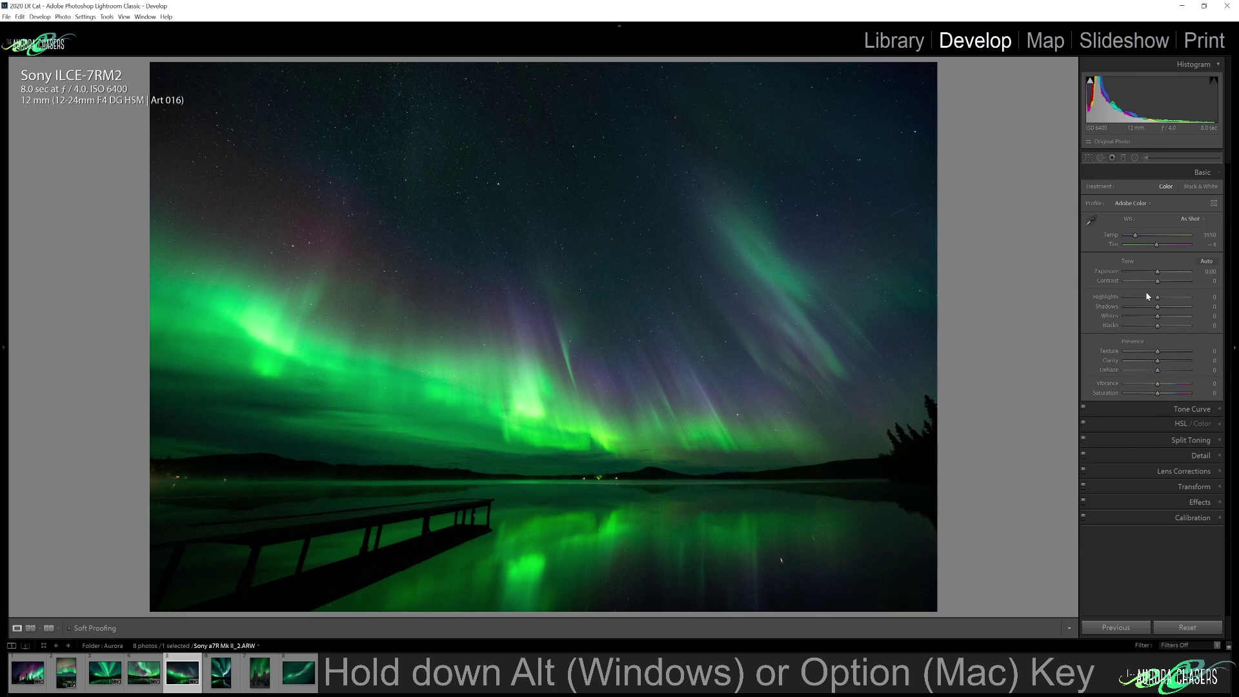
- Set the dock photo's Exposure to +0.38, Highlights to -15, Shadows to +14 and Blacks to -13
left_click_drag(1157, 272, 1161, 271)
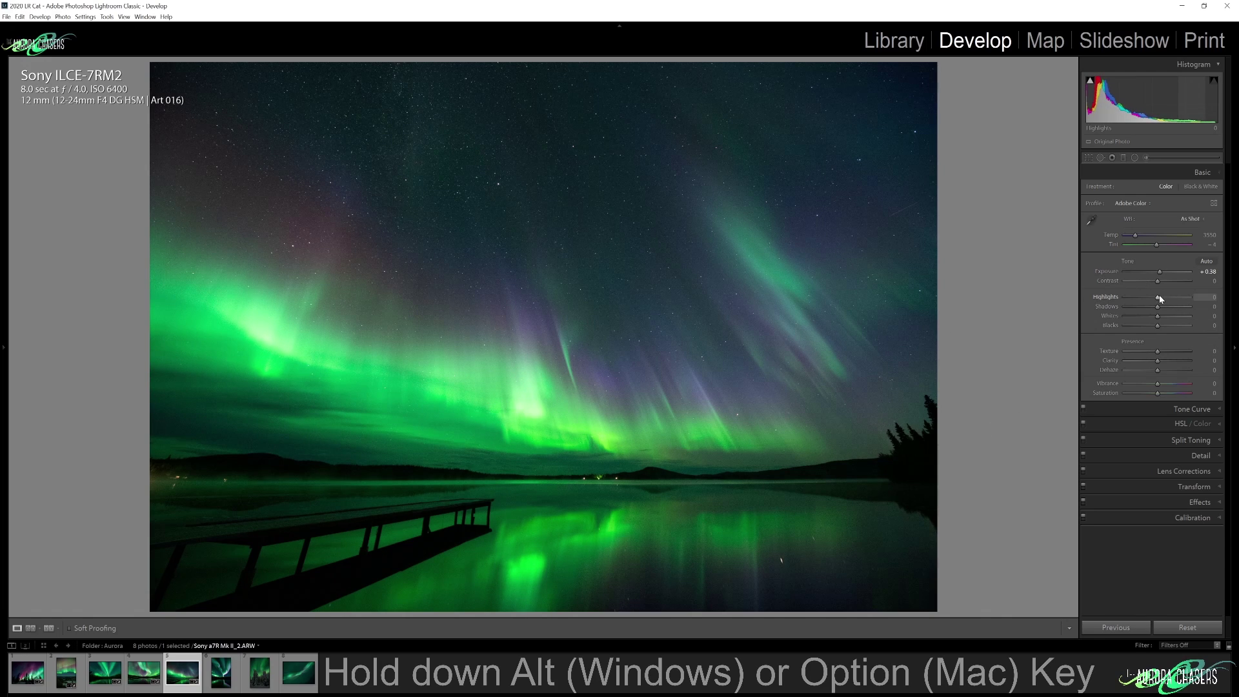
left_click_drag(1159, 299, 1162, 305)
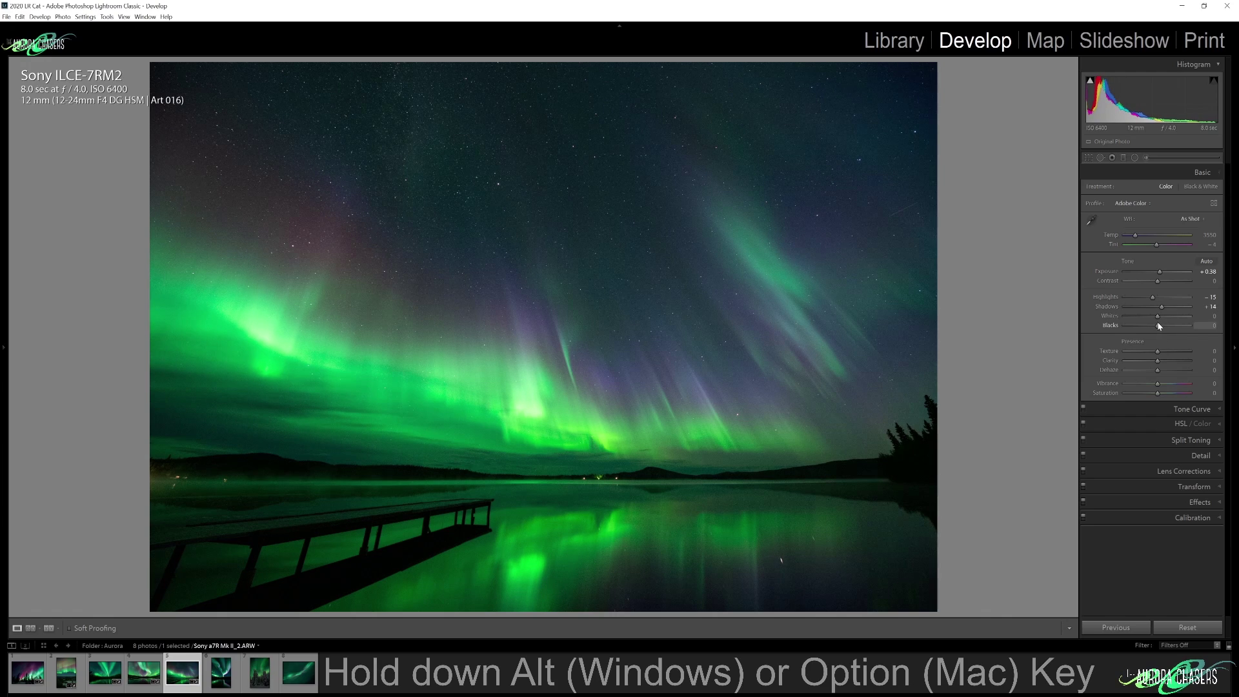
left_click_drag(1159, 326, 1155, 329)
- Check the dock photo's aurora close up, and set Texture to -13 and Vibrance to +15
left_click(643, 353)
left_click(792, 354)
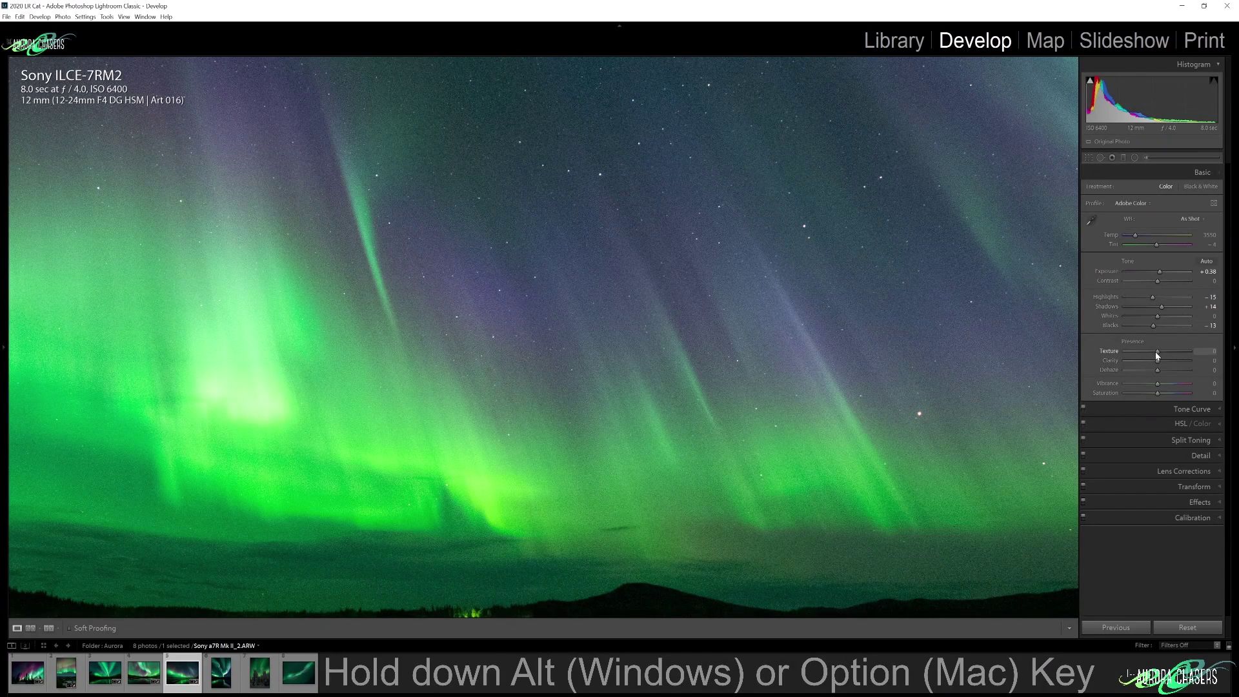
left_click_drag(1156, 352, 1153, 352)
key("z")
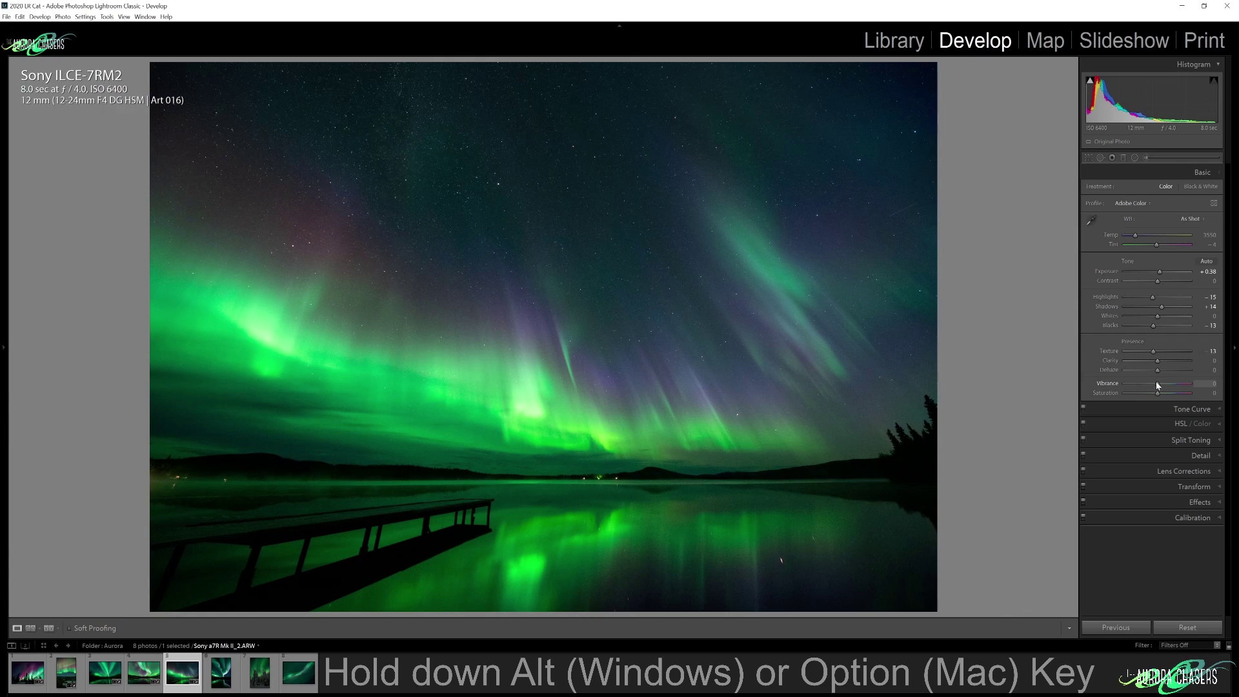
left_click_drag(1157, 385, 1159, 388)
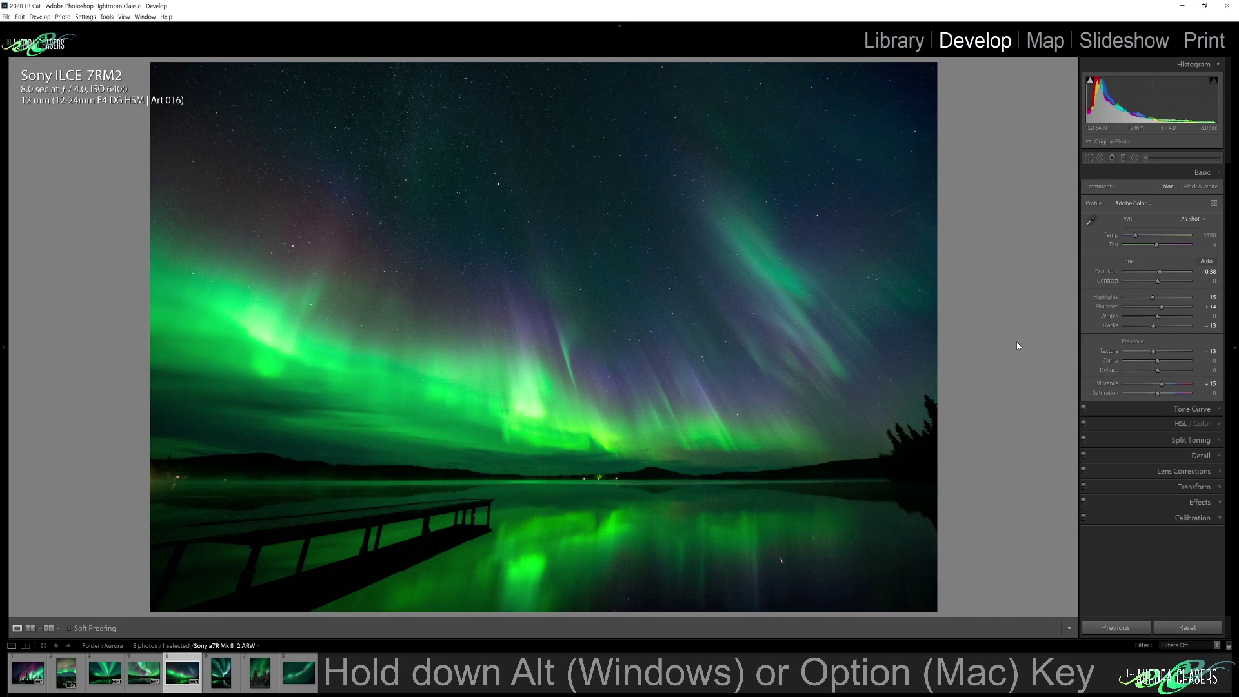
- Inspect the grain in the dock photo's sky close up and set Luminance noise reduction to 34
left_click(1137, 455, "alt")
key("z")
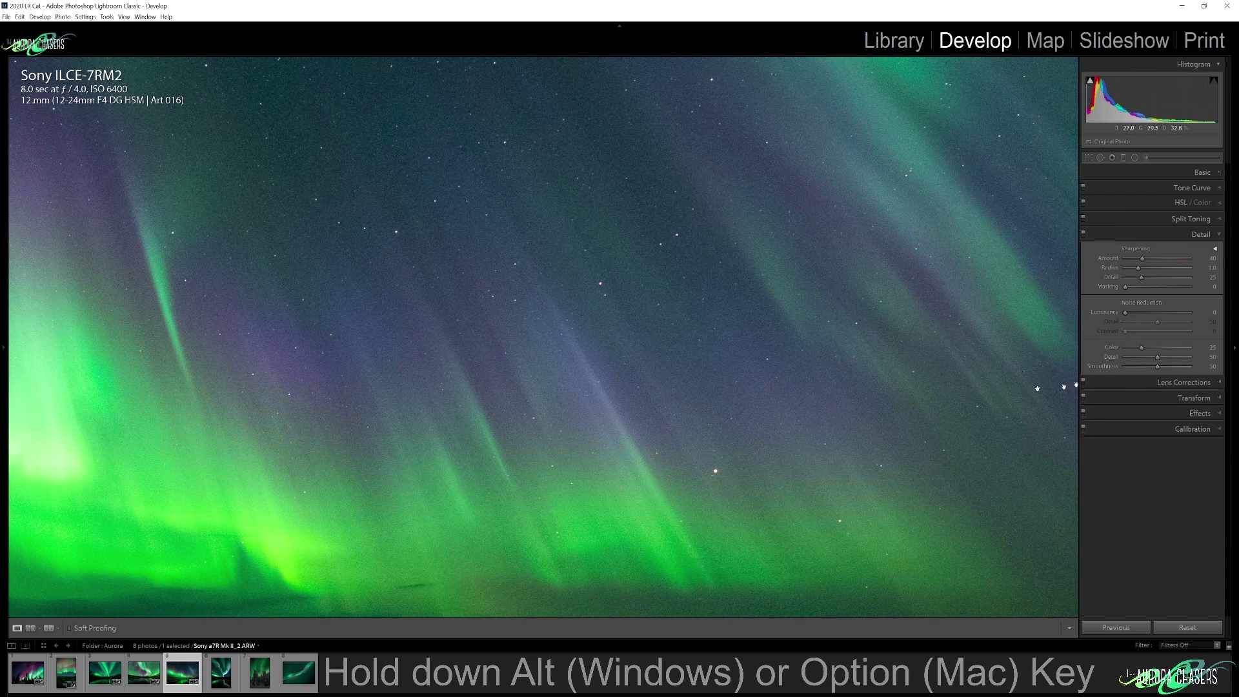
left_click(1126, 314, "alt")
left_click_drag(1129, 314, 1150, 312)
- Set the sharpening Masking to 93, checking its effect on the sky, the shoreline and the dock
left_click_drag(1126, 287, 1186, 283)
left_click(1024, 318)
left_click_drag(513, 439, 777, 329)
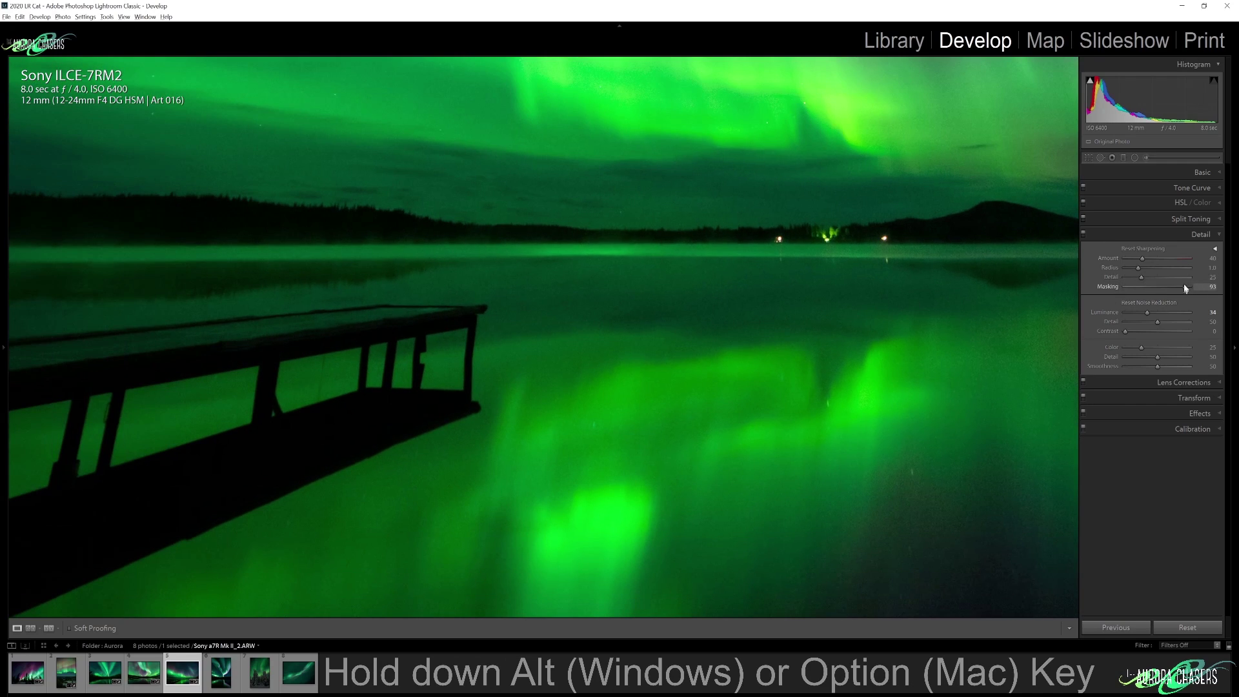
left_click_drag(1185, 288, 1185, 287)
left_click(702, 561)
left_click(702, 561)
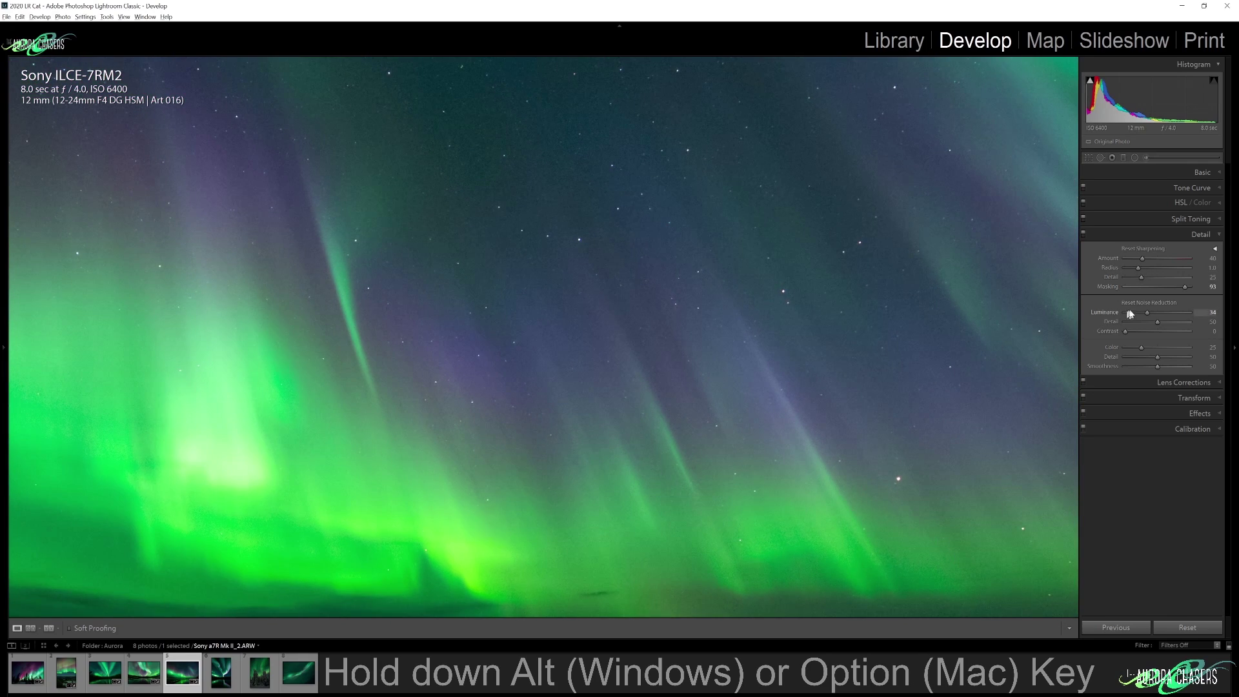
- Set the dock photo's sharpening Radius to 0.7 and Amount to 87, and return to the full view
left_click_drag(1139, 272, 1164, 258)
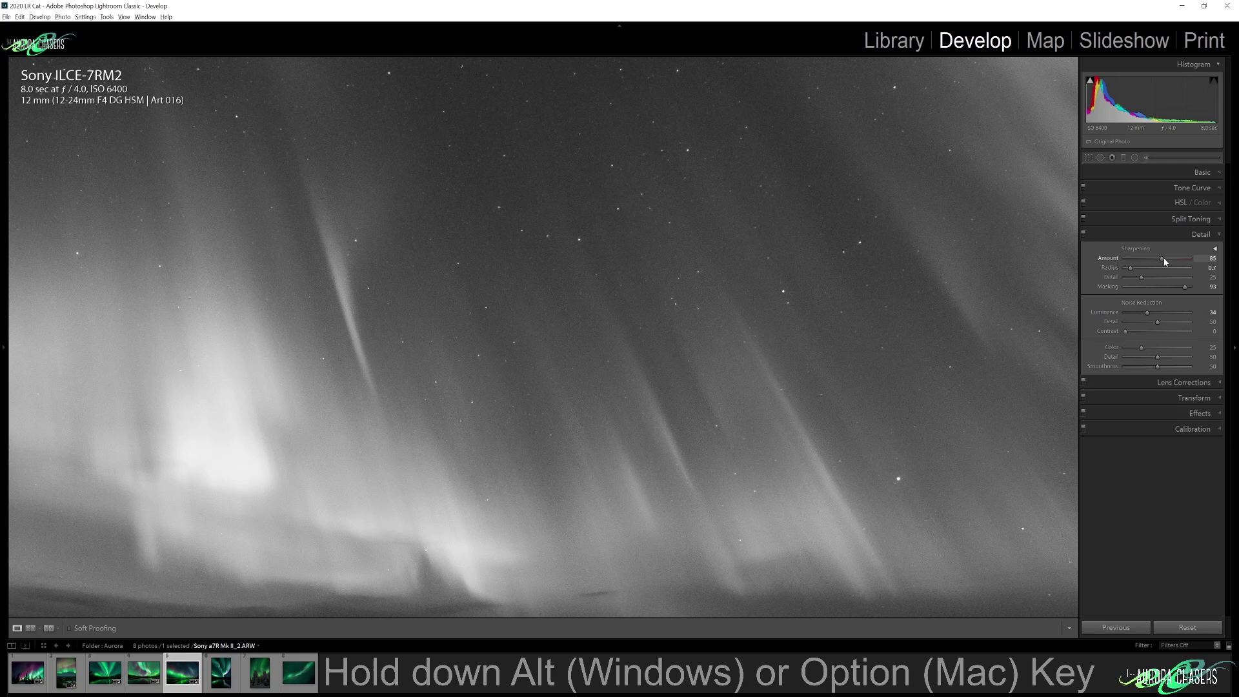
left_click_drag(1166, 260, 1165, 260)
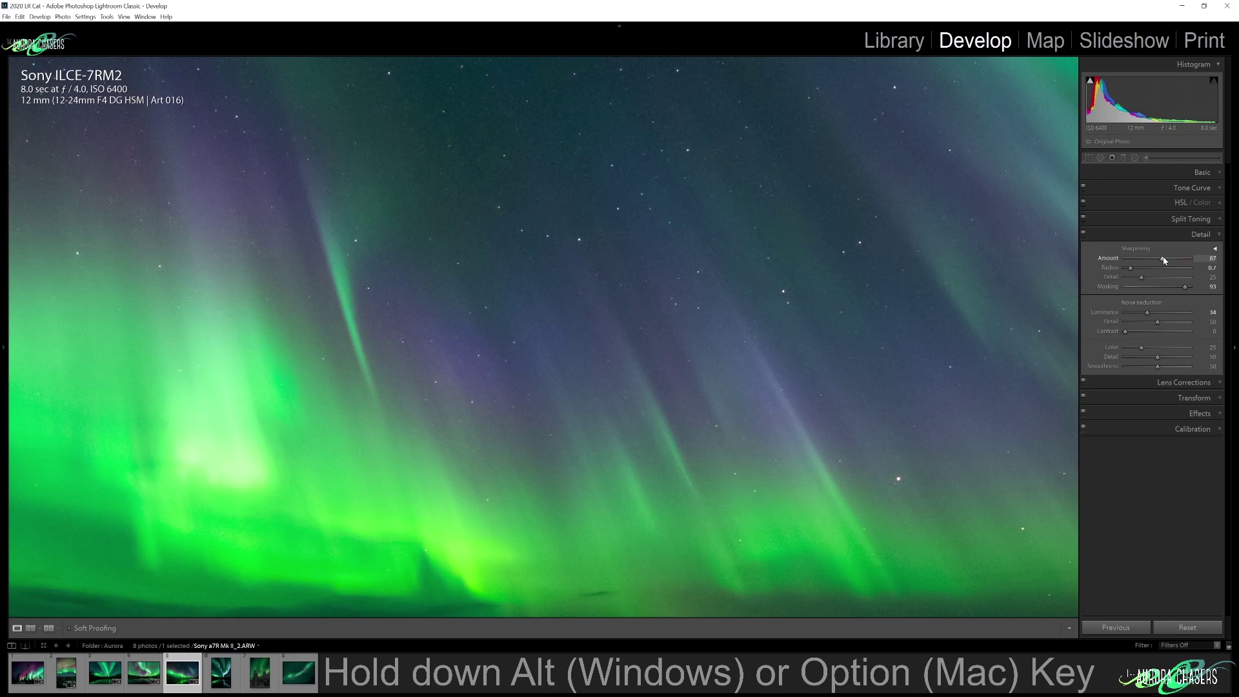
left_click(886, 369)
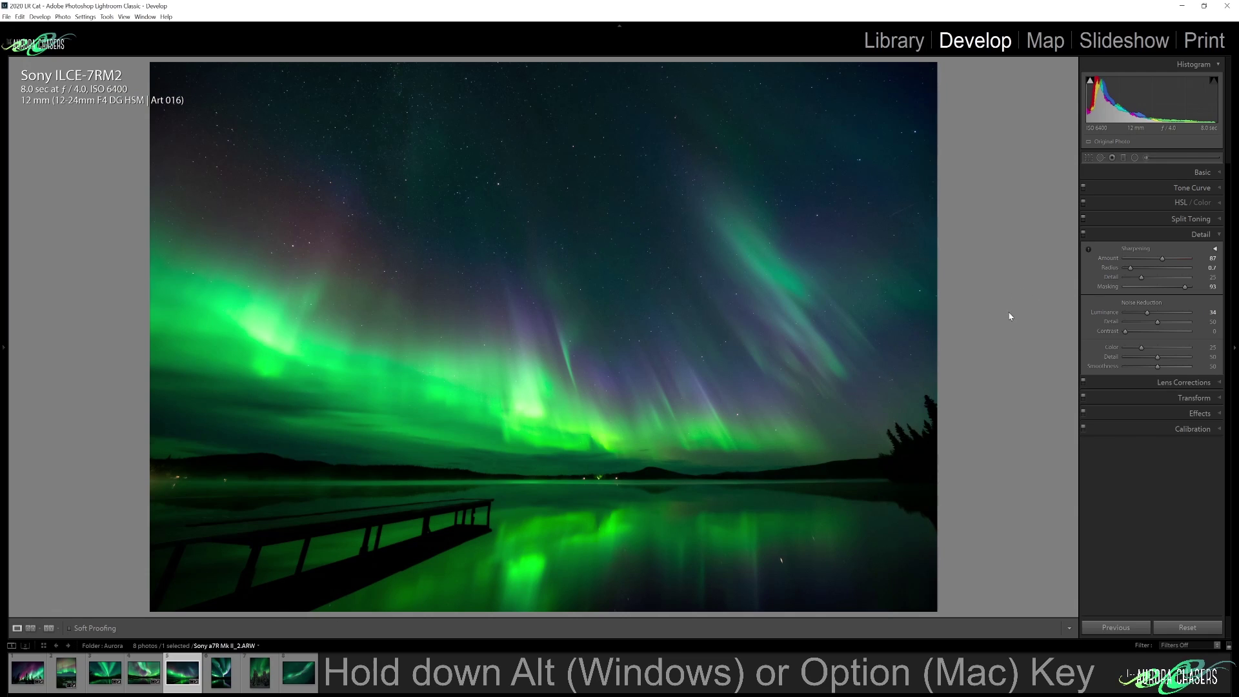
- Open the vertical Sony a7R Mk II.ARW photo, show its file information, and collapse the Detail settings
left_click(224, 672)
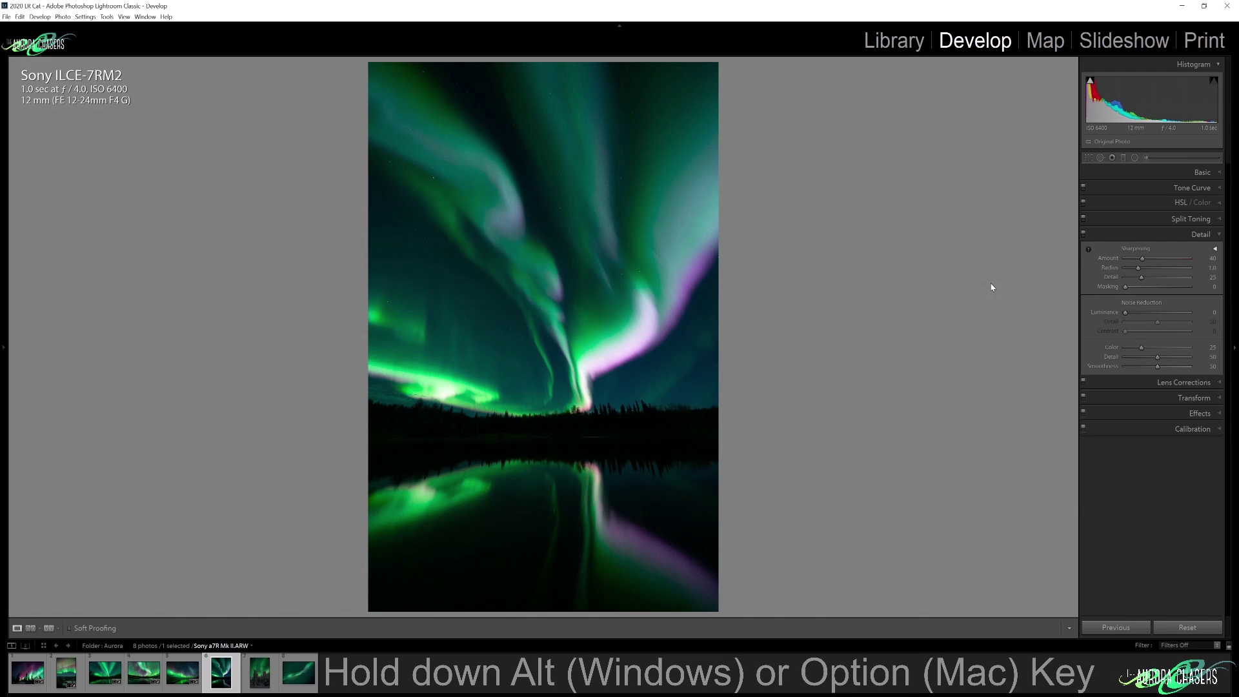
key("i")
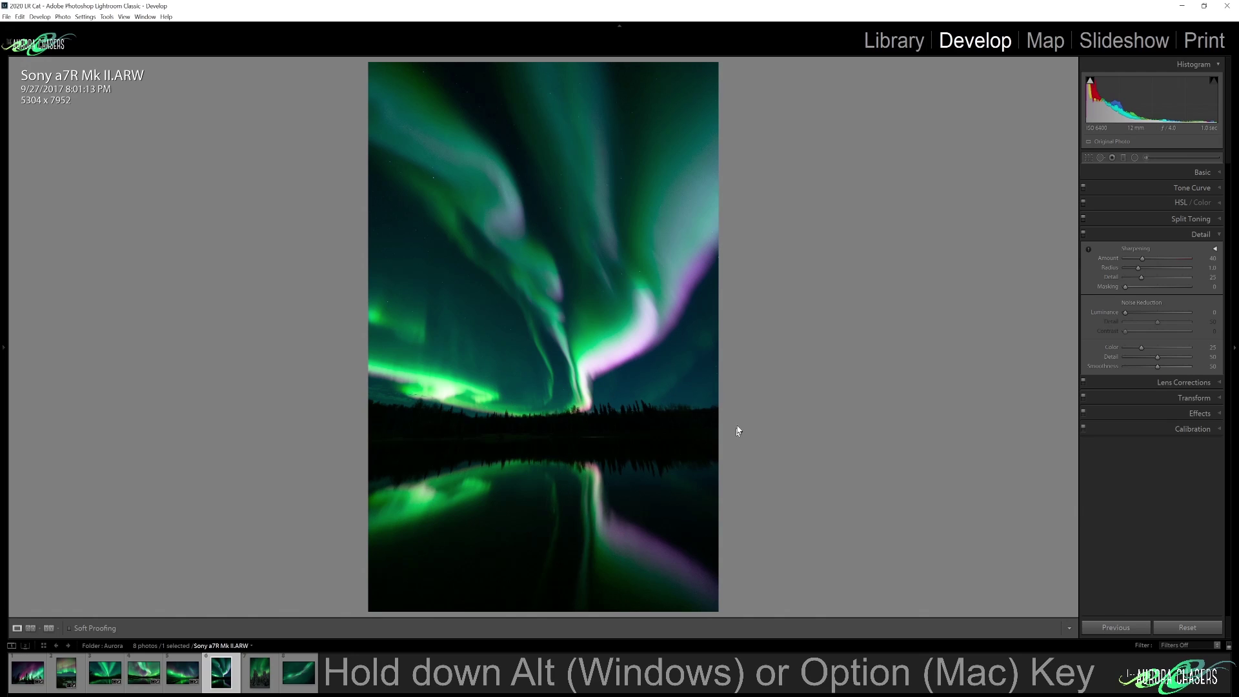
left_click(1136, 235)
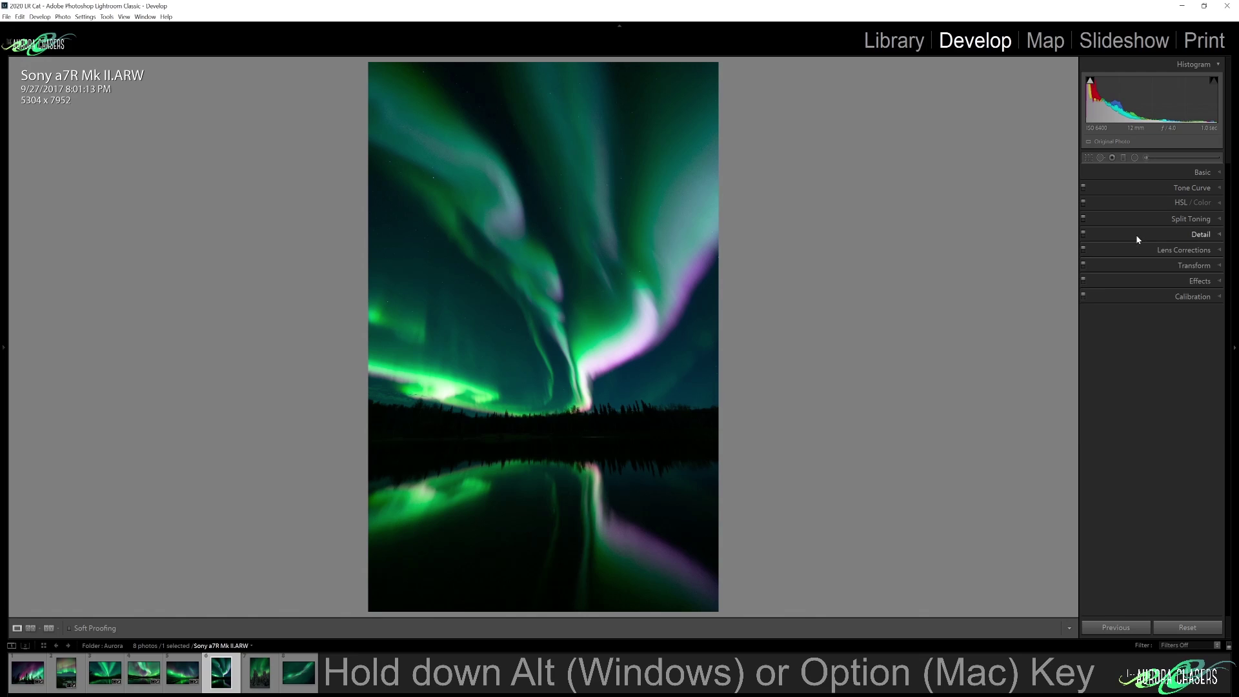
- Straighten the lake reflection photo by a 0.07 degree rotation, apply the crop, and leave the Basic settings expanded
left_click(1140, 178)
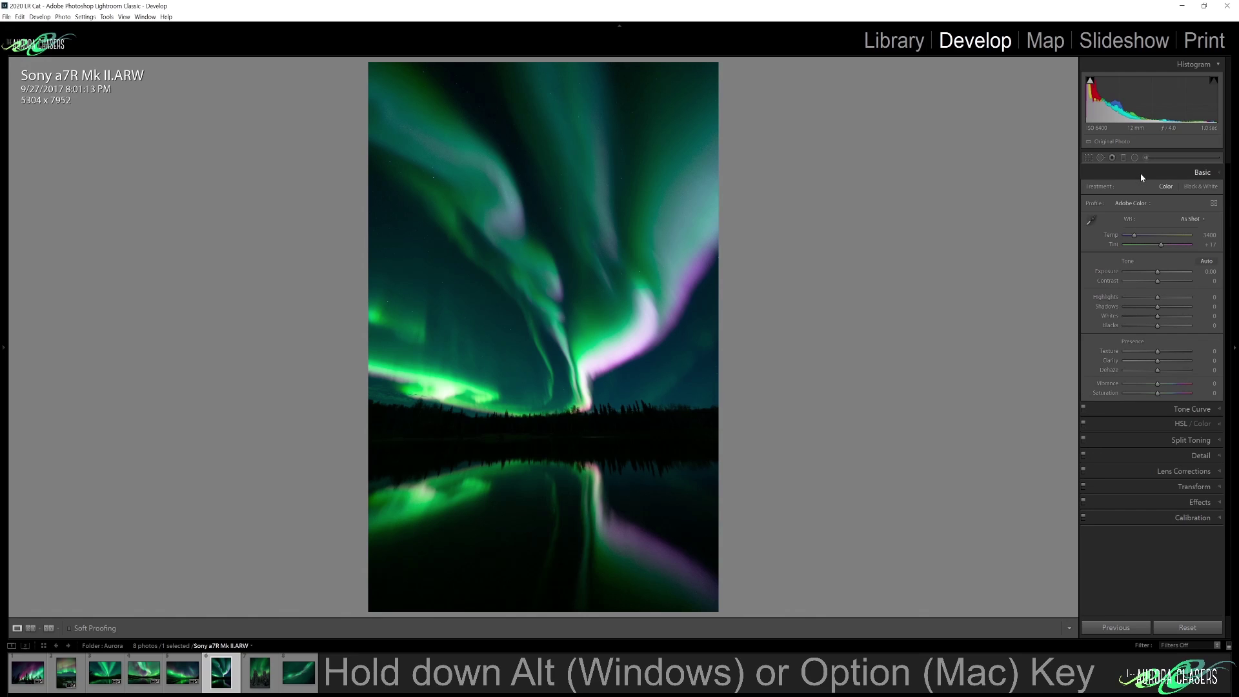
left_click(1087, 158)
left_click_drag(915, 213, 918, 213)
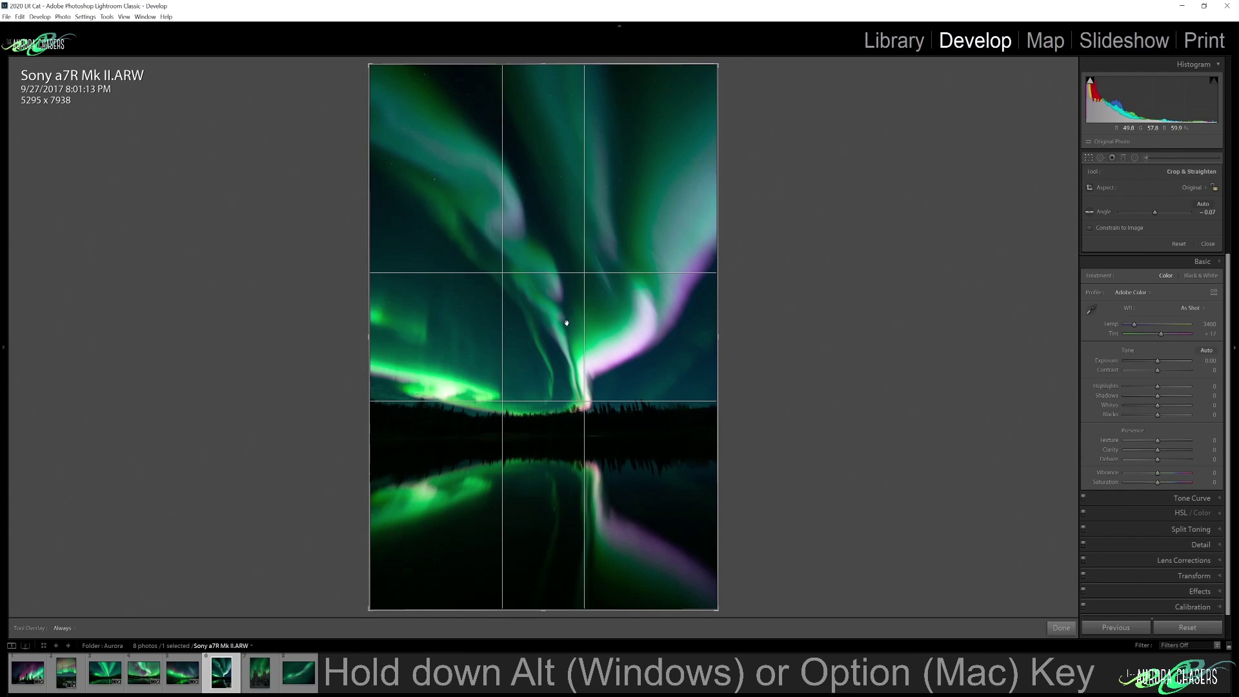
key("Return")
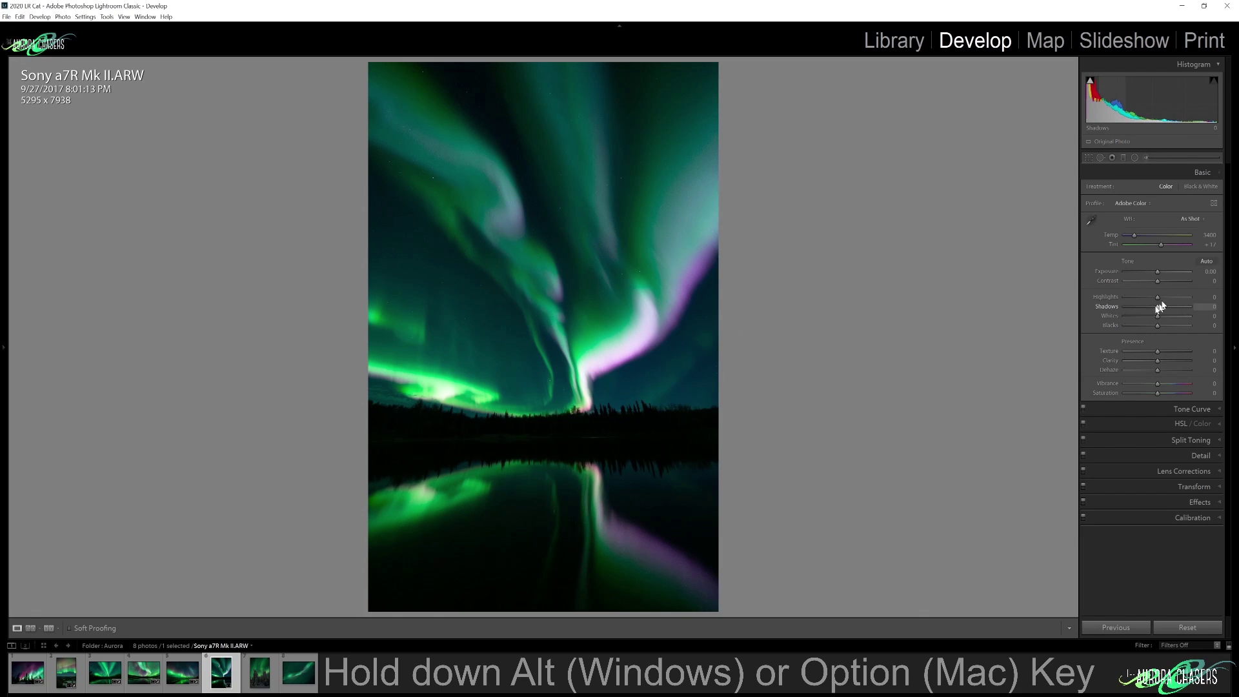
- Set the lake reflection photo's Exposure to +0.53, Highlights to -50, Shadows to +51 and Contrast to +22
left_click_drag(1156, 272, 1157, 275)
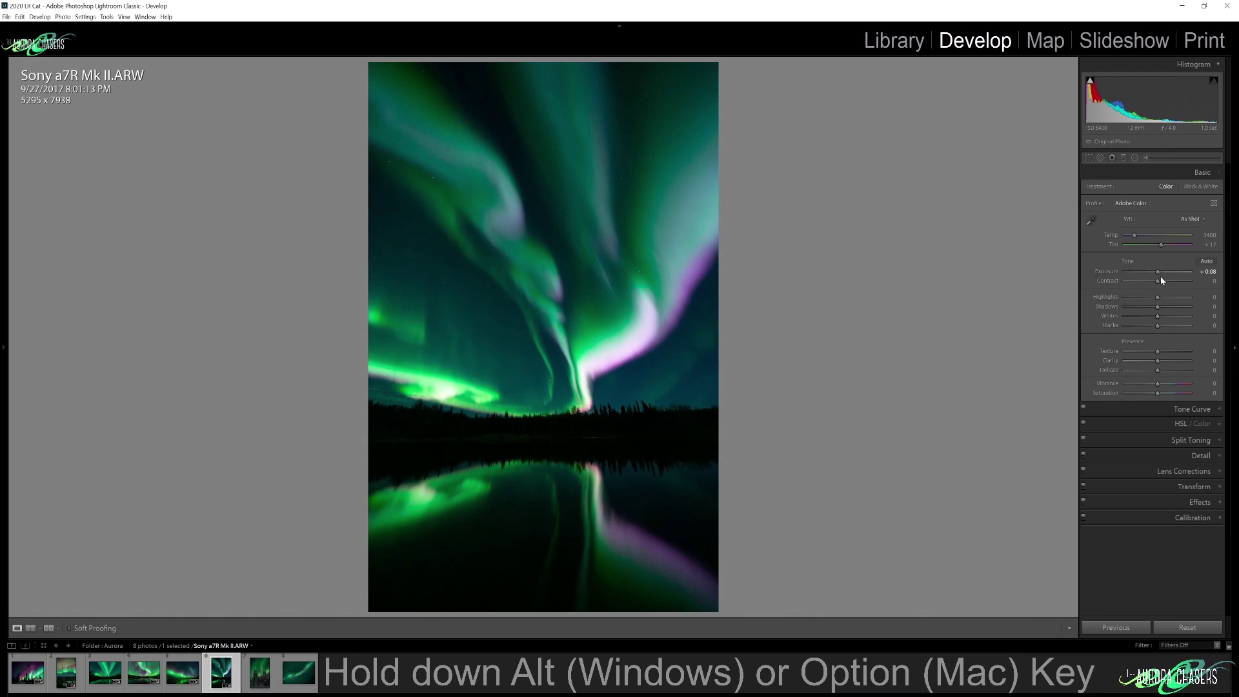
left_click_drag(1159, 300, 1145, 303)
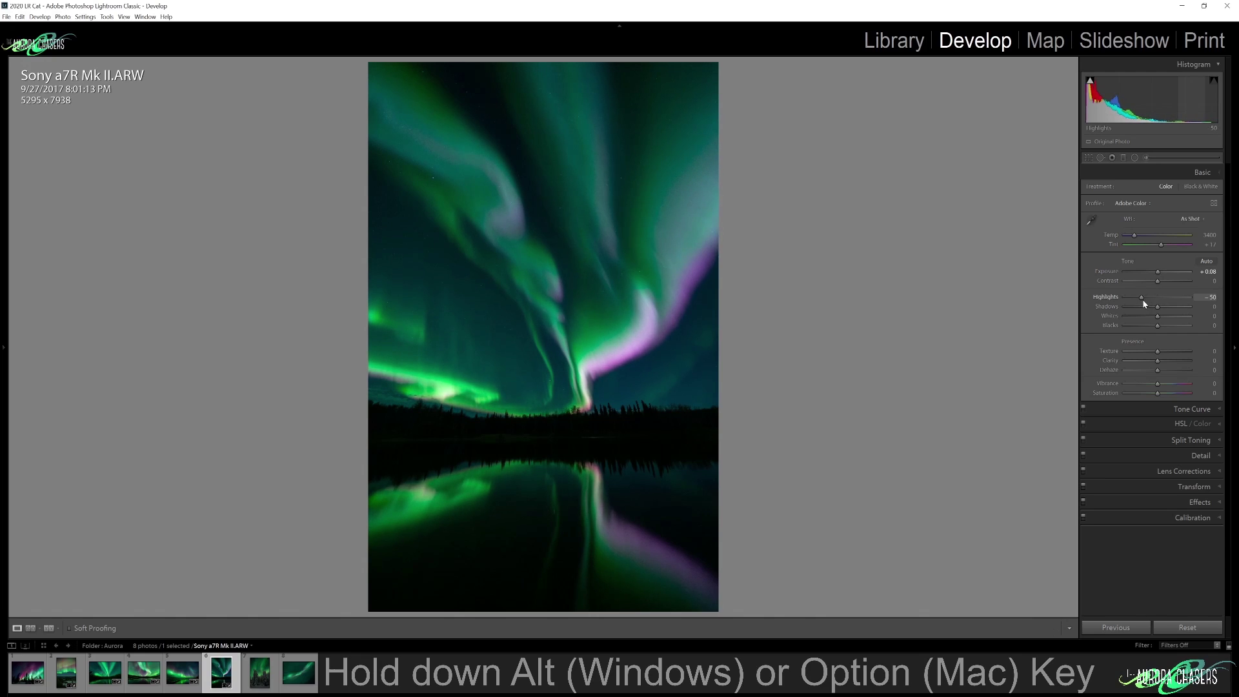
left_click_drag(1158, 272, 1163, 273)
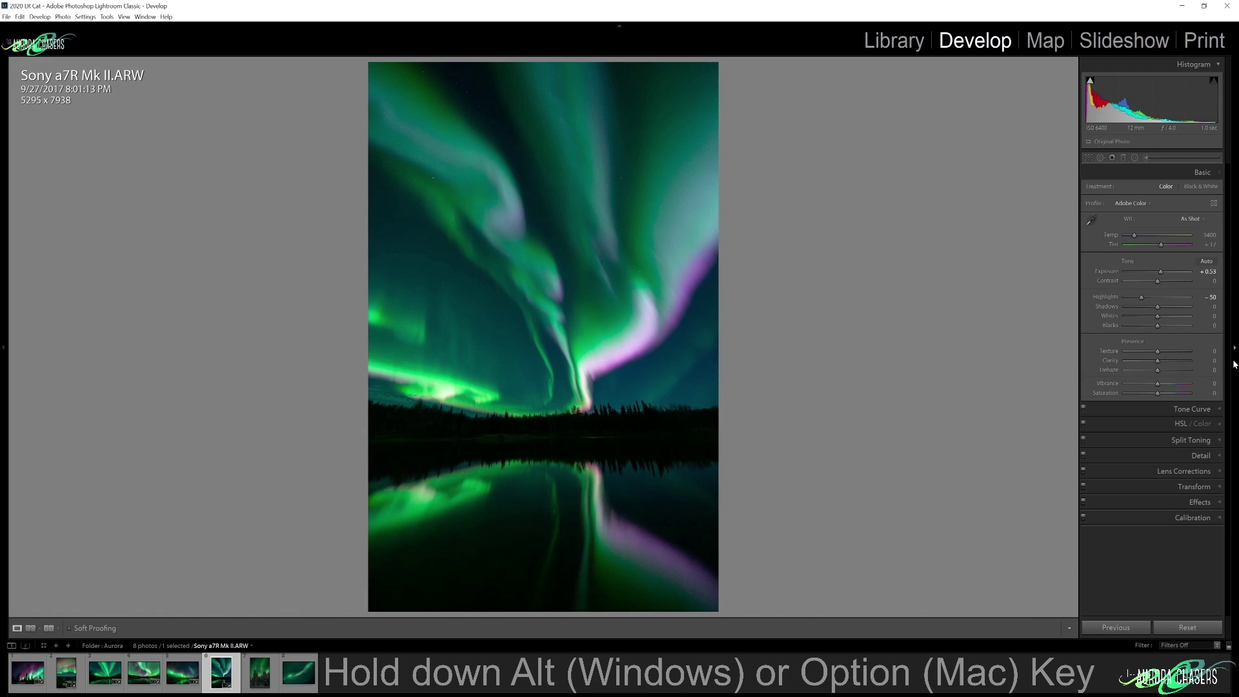
mouse_move(1159, 311)
left_mouse_down()
mouse_move(1196, 301)
mouse_move(1160, 311)
mouse_move(1193, 315)
mouse_move(1164, 312)
mouse_move(1177, 307)
left_mouse_up()
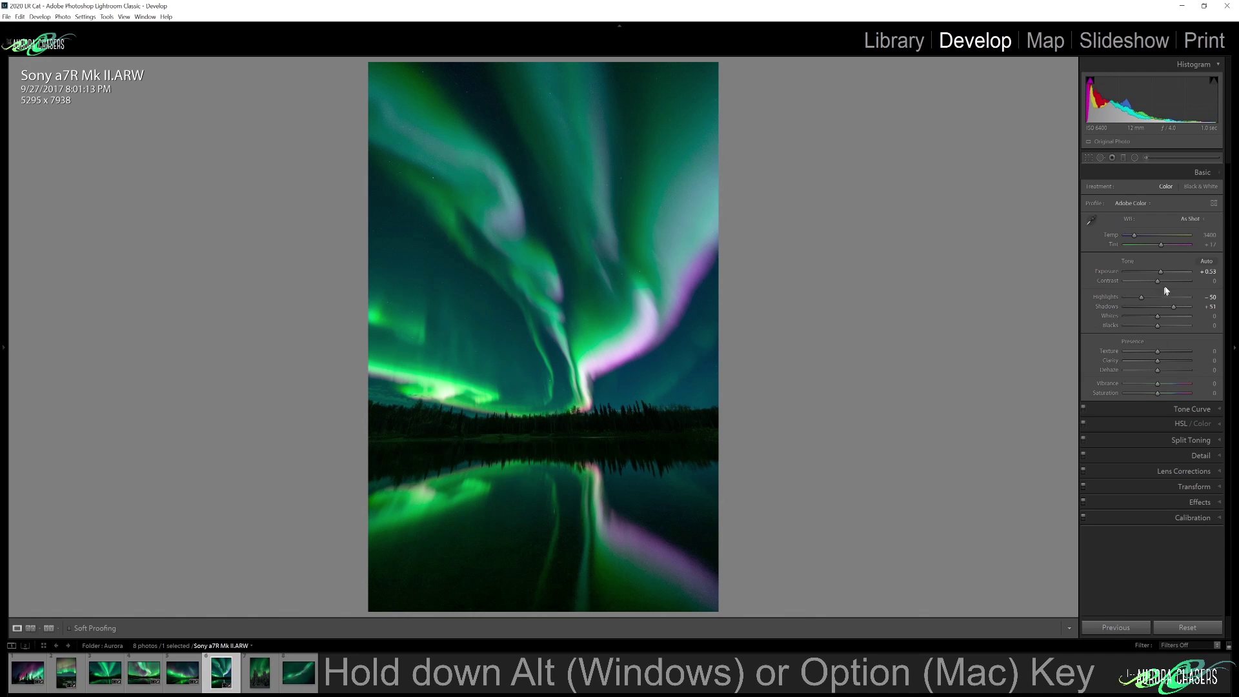
left_click_drag(1159, 280, 1166, 286)
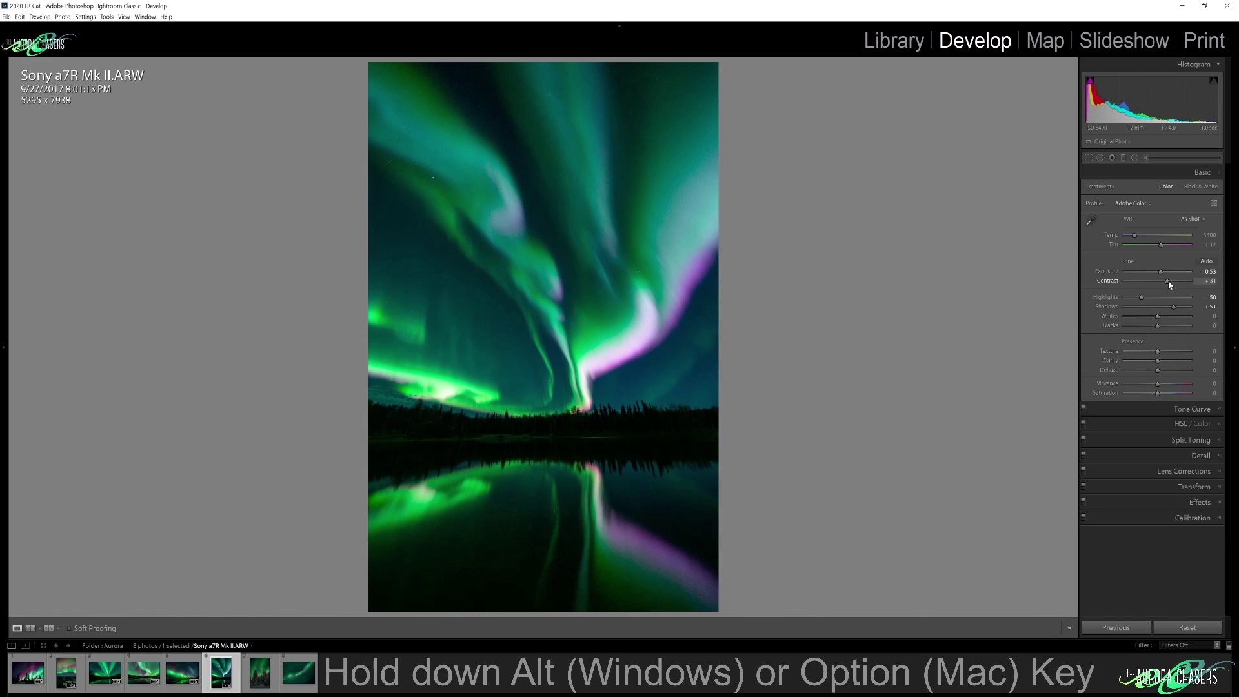
- Show the camera and exposure information, and set Texture to -26 while viewing the aurora close up
left_click(605, 336)
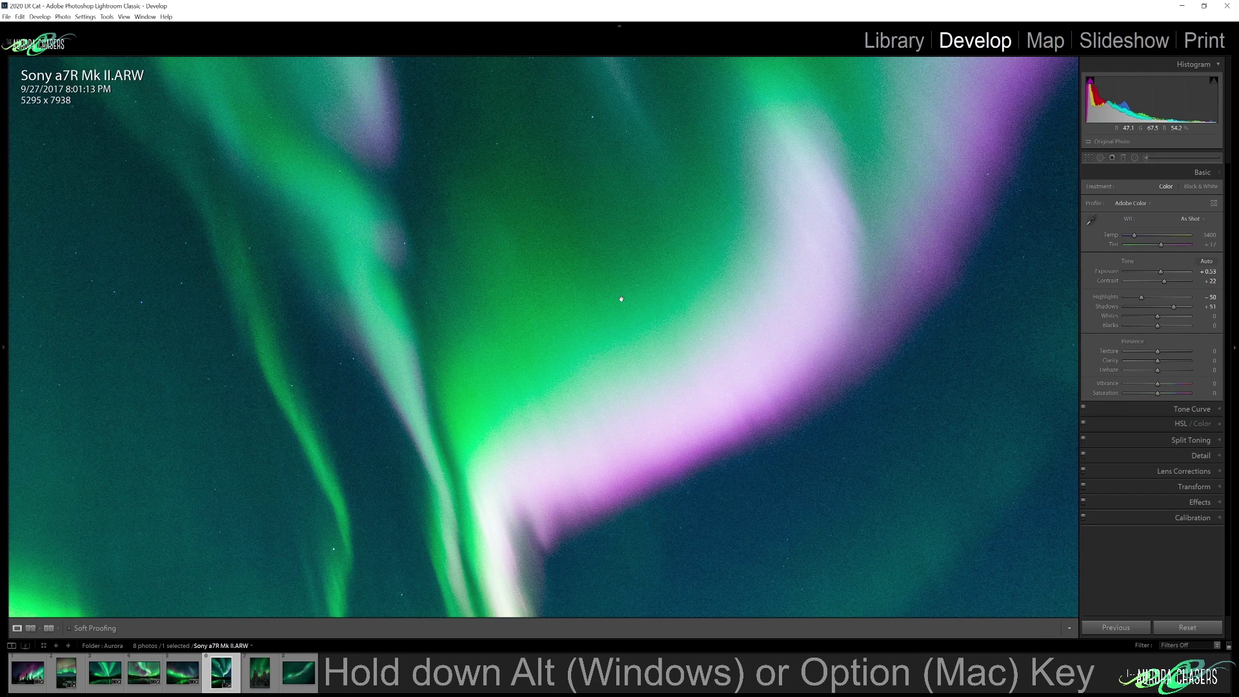
key("i")
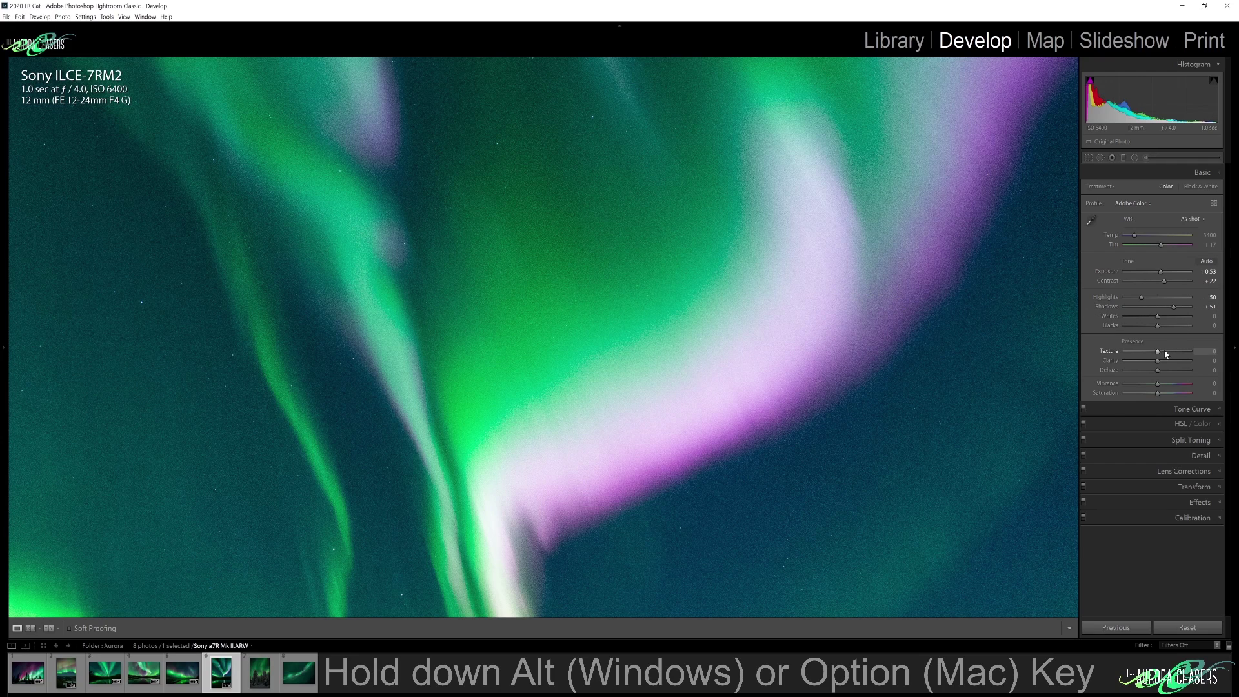
left_click_drag(1157, 351, 1151, 354)
left_click(845, 369)
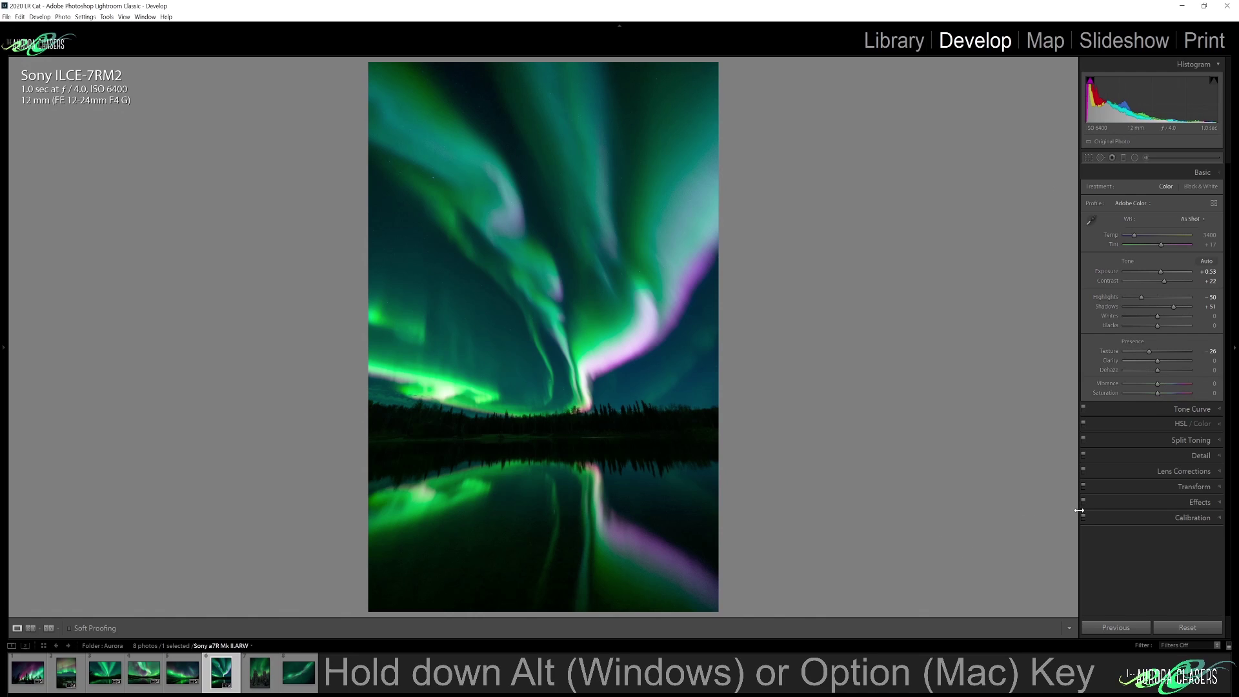
- Inspect the grain across the lake photo's aurora close up and set Luminance noise reduction to about 31
left_click(1142, 456, "alt")
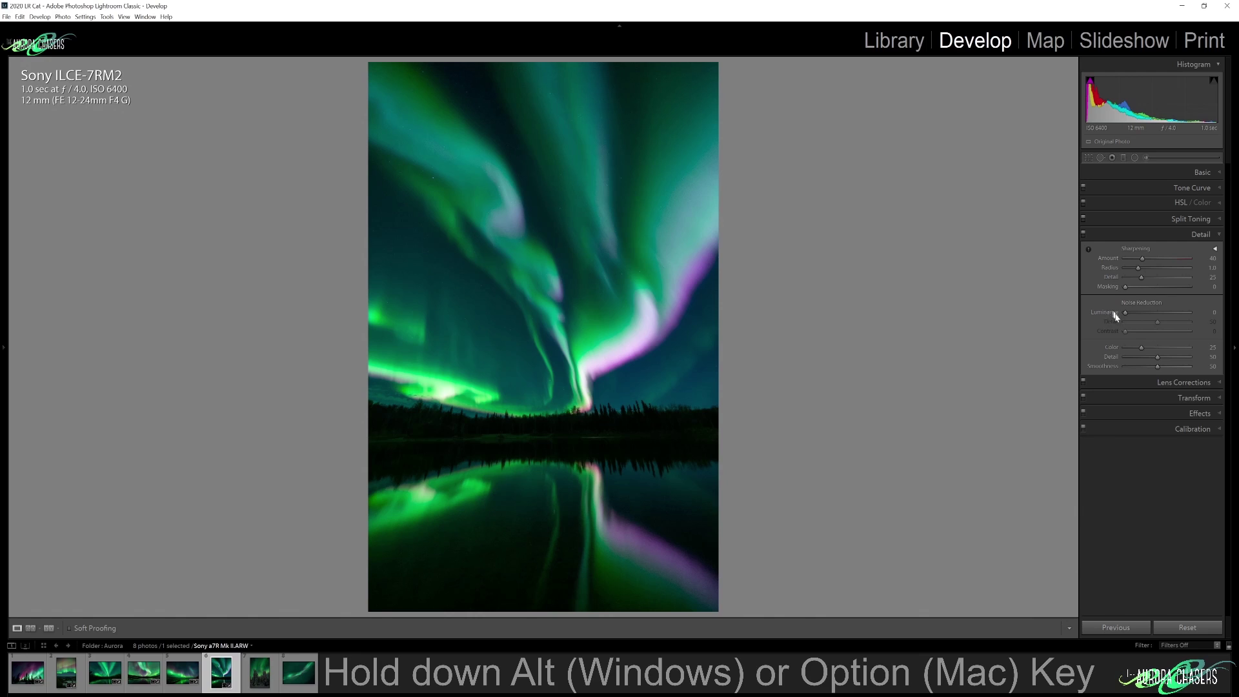
key("alt")
left_click(592, 327, "alt")
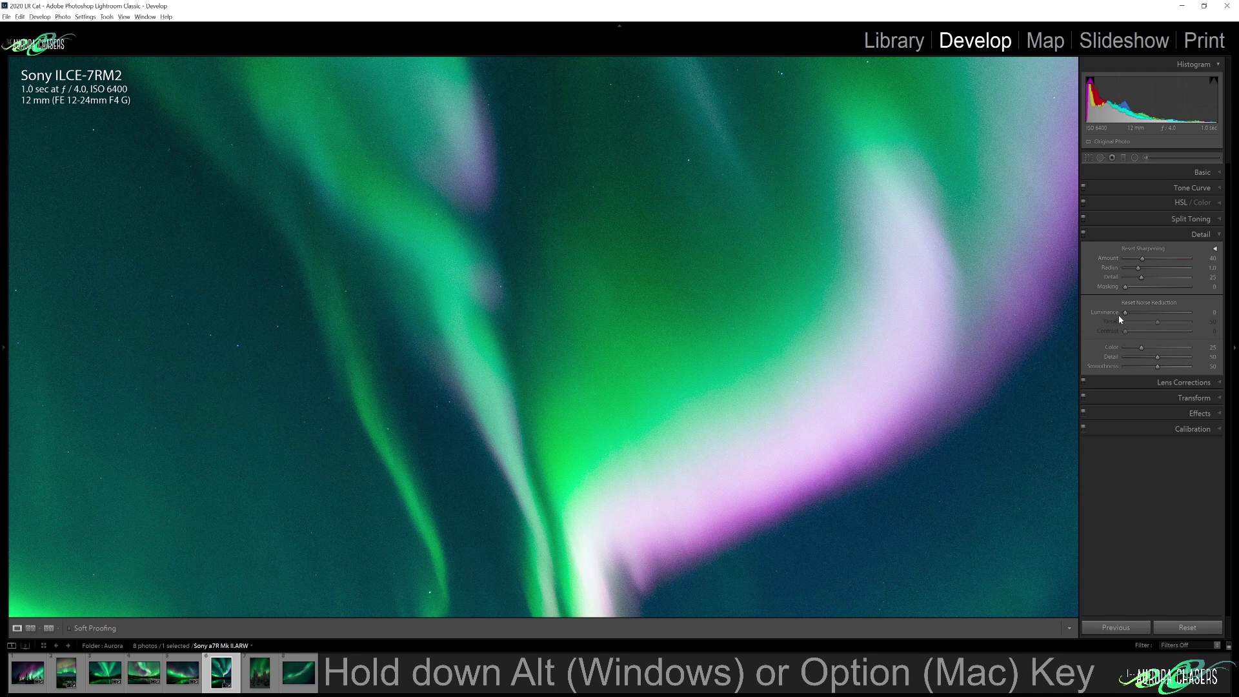
left_click_drag(1125, 313, 1143, 315)
key("ctrl+equal")
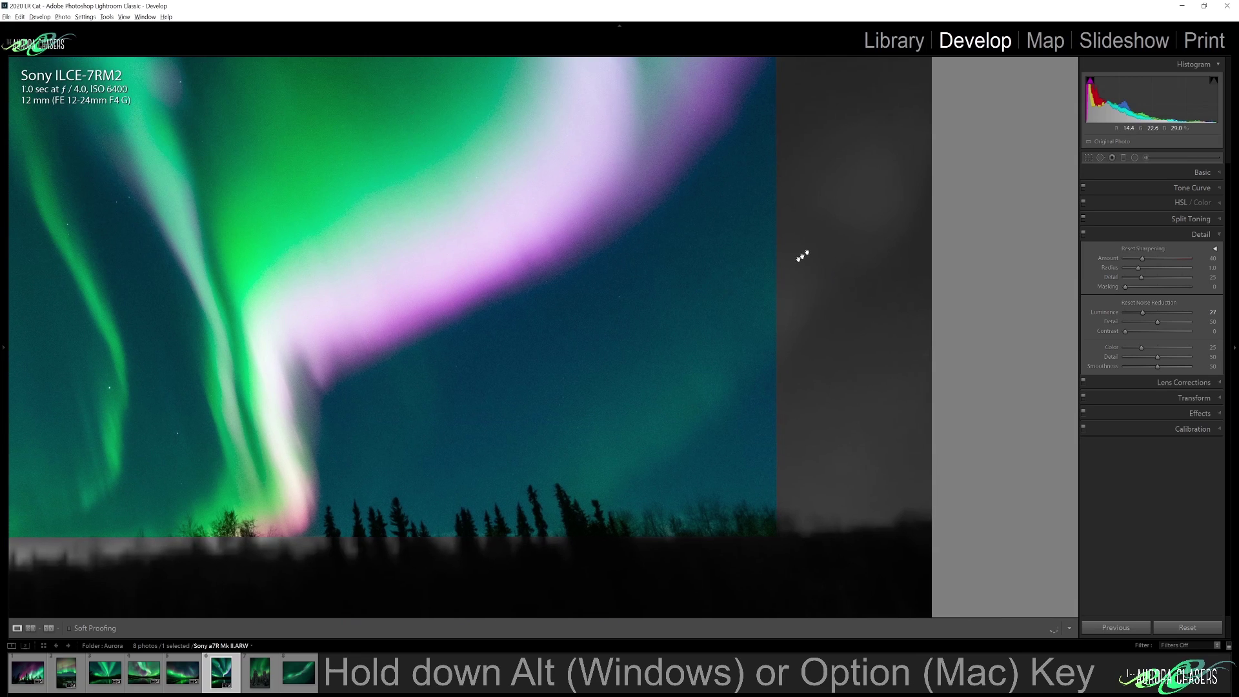
key("ctrl+equal")
left_click_drag(721, 261, 747, 489)
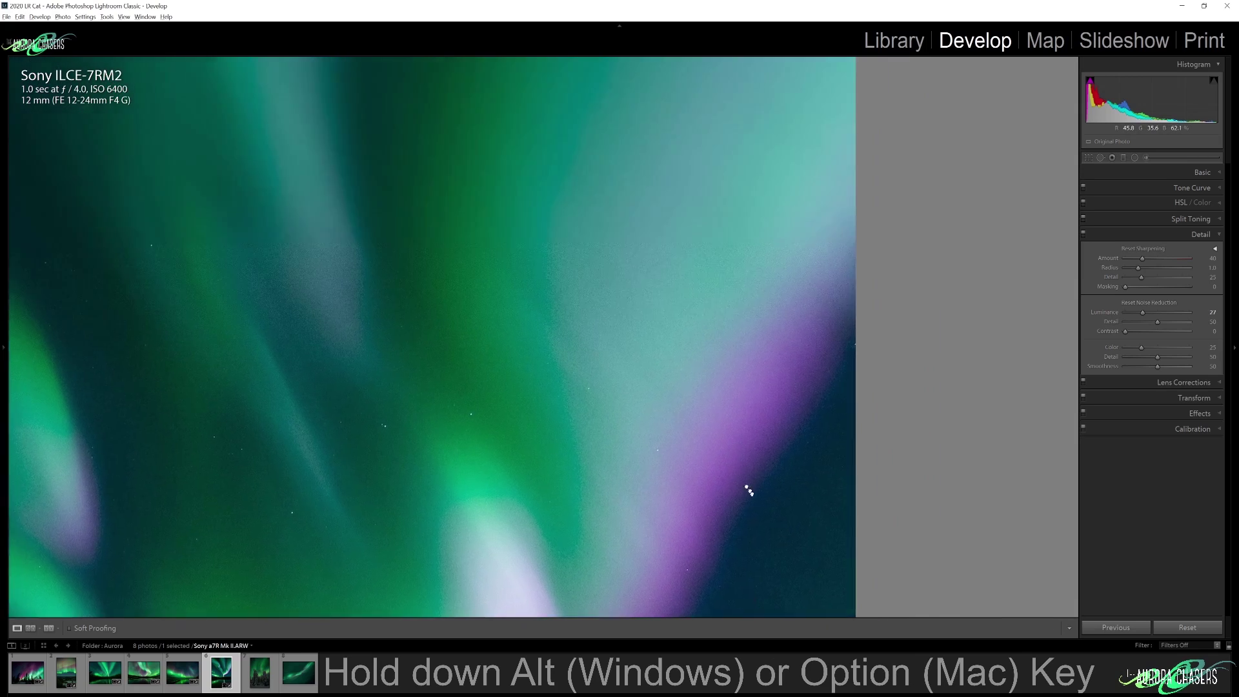
left_click_drag(697, 249, 797, 437)
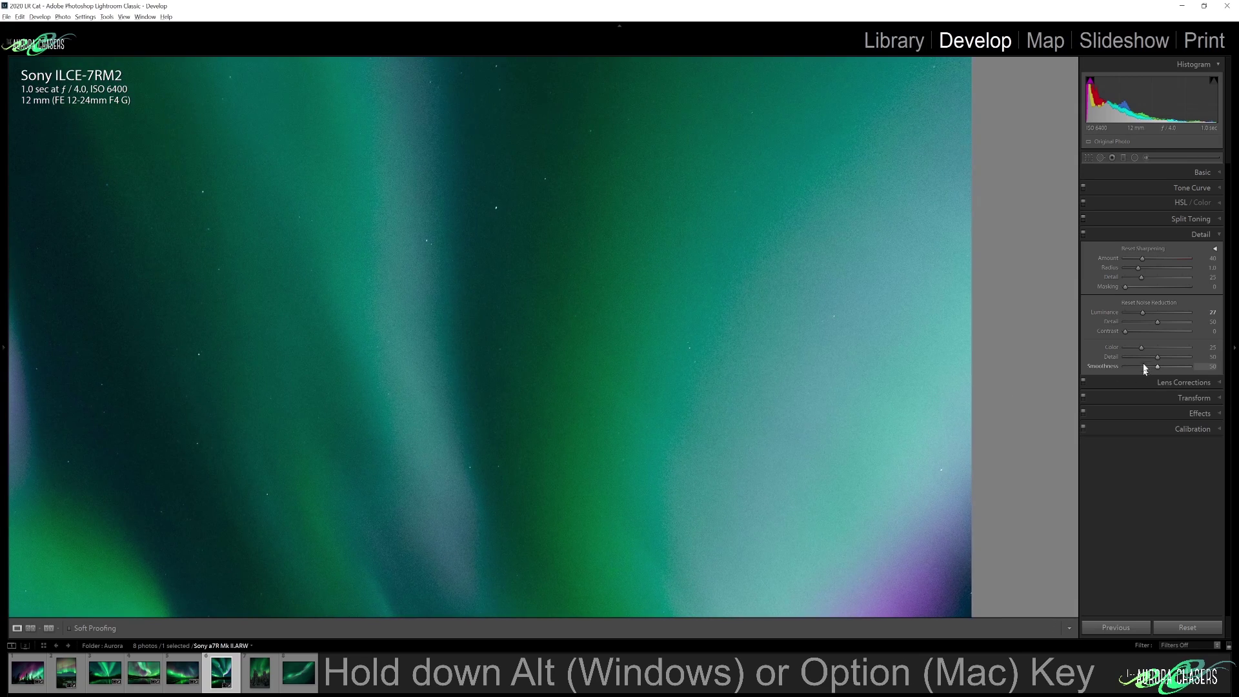
left_click_drag(1143, 312, 1147, 311)
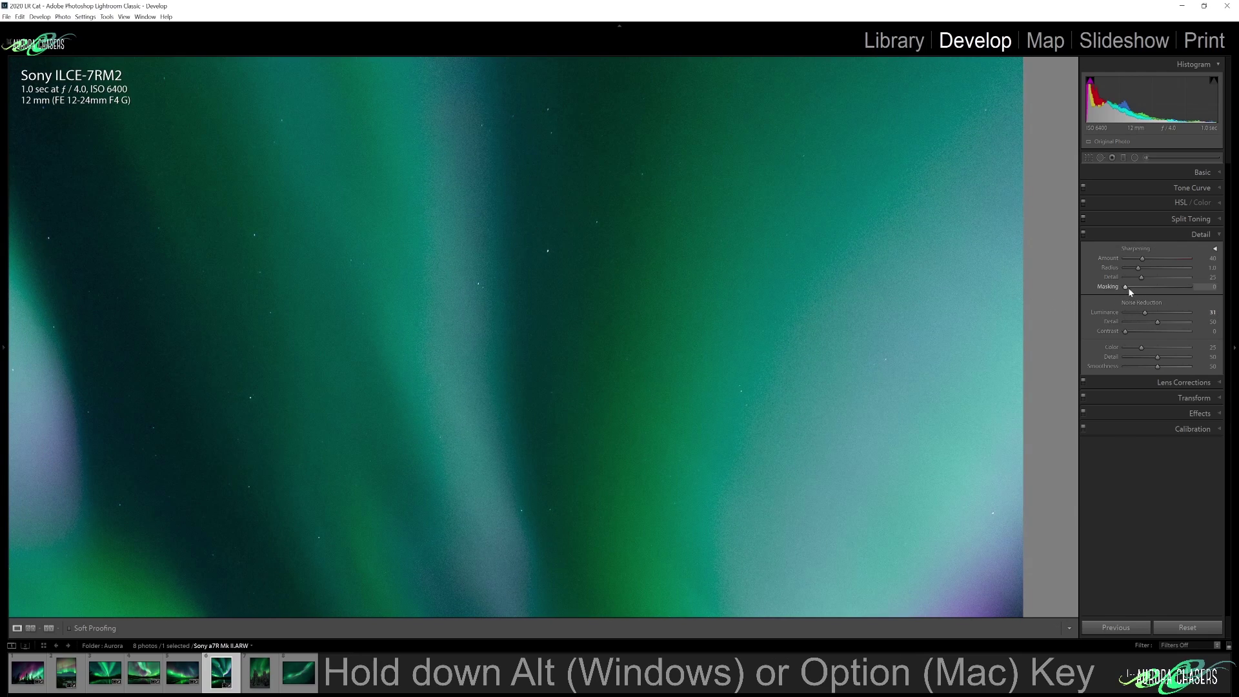
- Set the sharpening Masking to 77, Radius to 0.5 and Amount to 93, and compare the full lake photo before and after
left_click_drag(1126, 288, 1164, 259)
left_click(1139, 269, "alt")
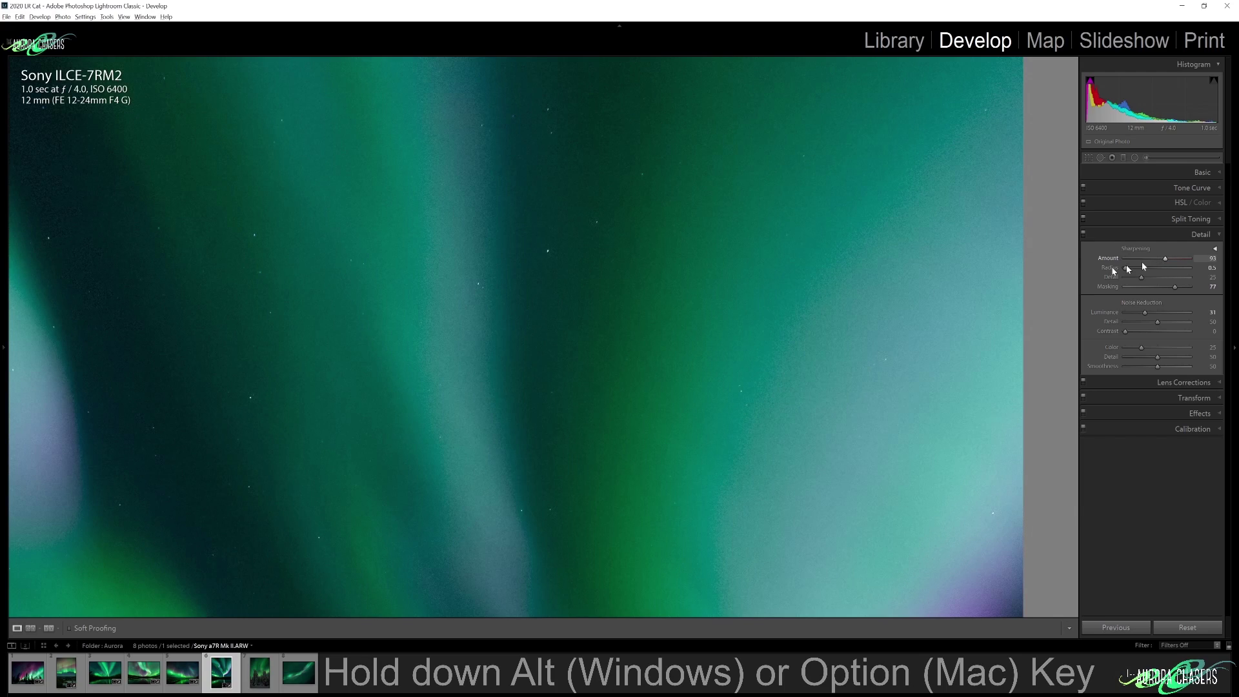
left_click(828, 313)
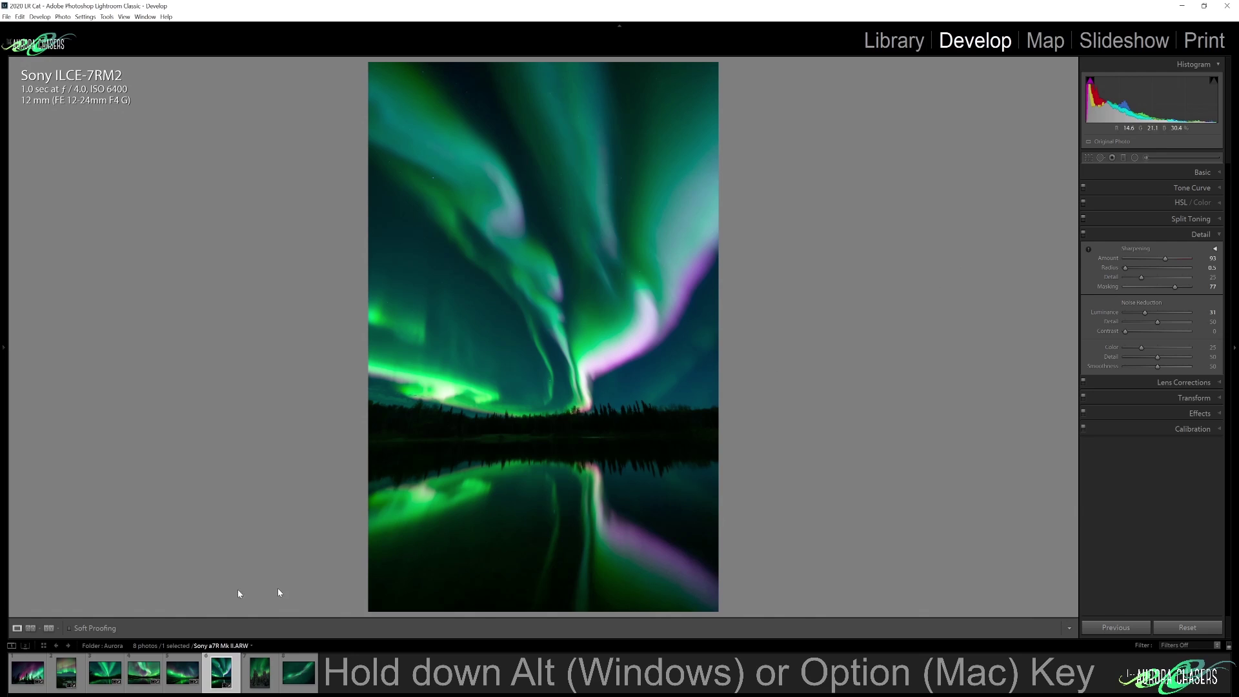
left_click(46, 632)
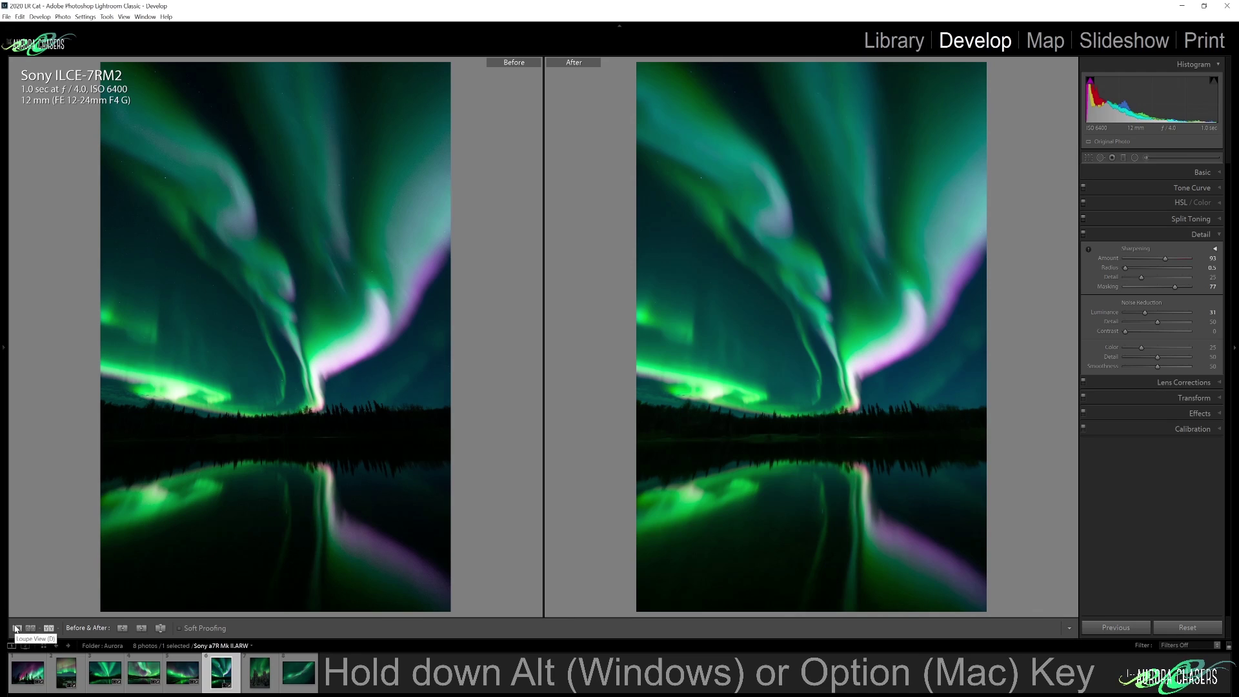
left_click(17, 628)
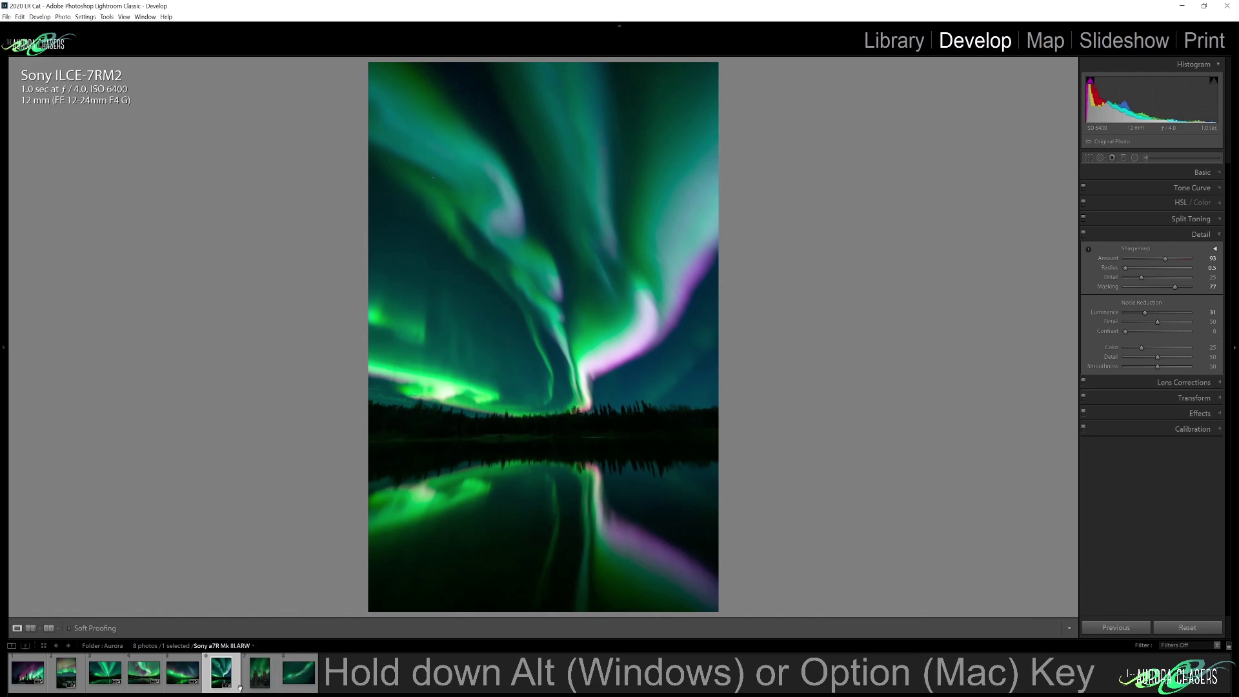
- Open the snowy trees photo Sony a7R Mk III.ARW and set its Exposure to +1.58
left_click(261, 673)
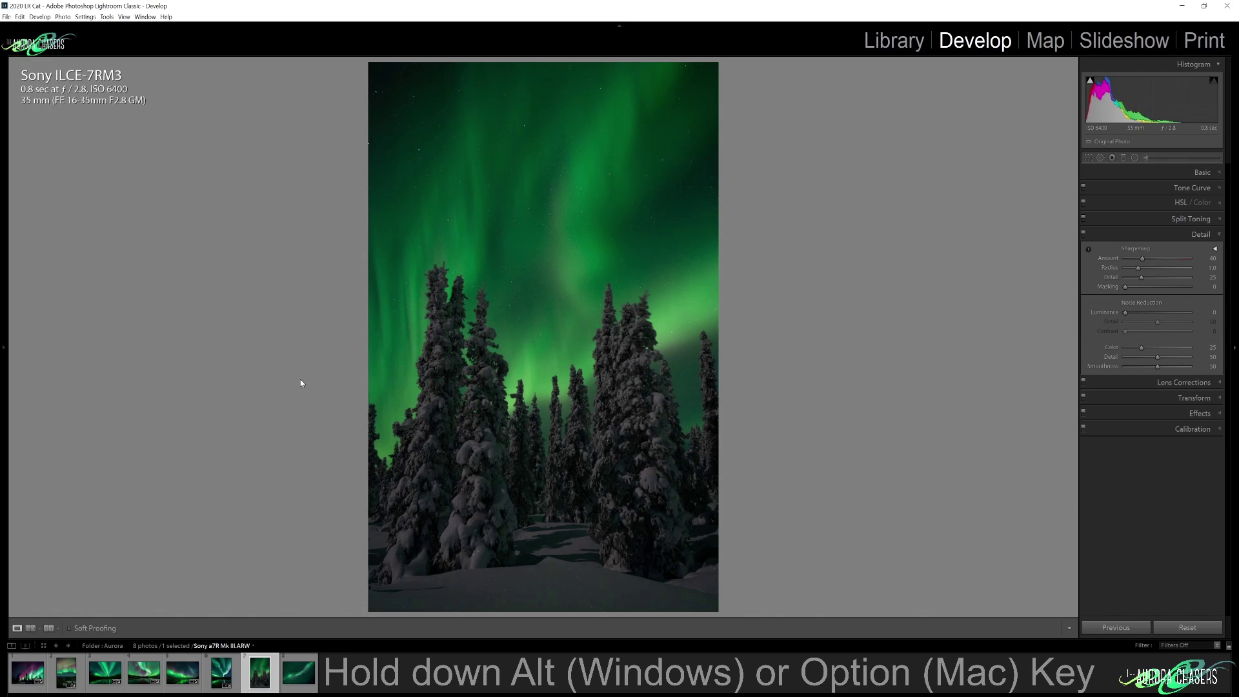
left_click(1132, 235)
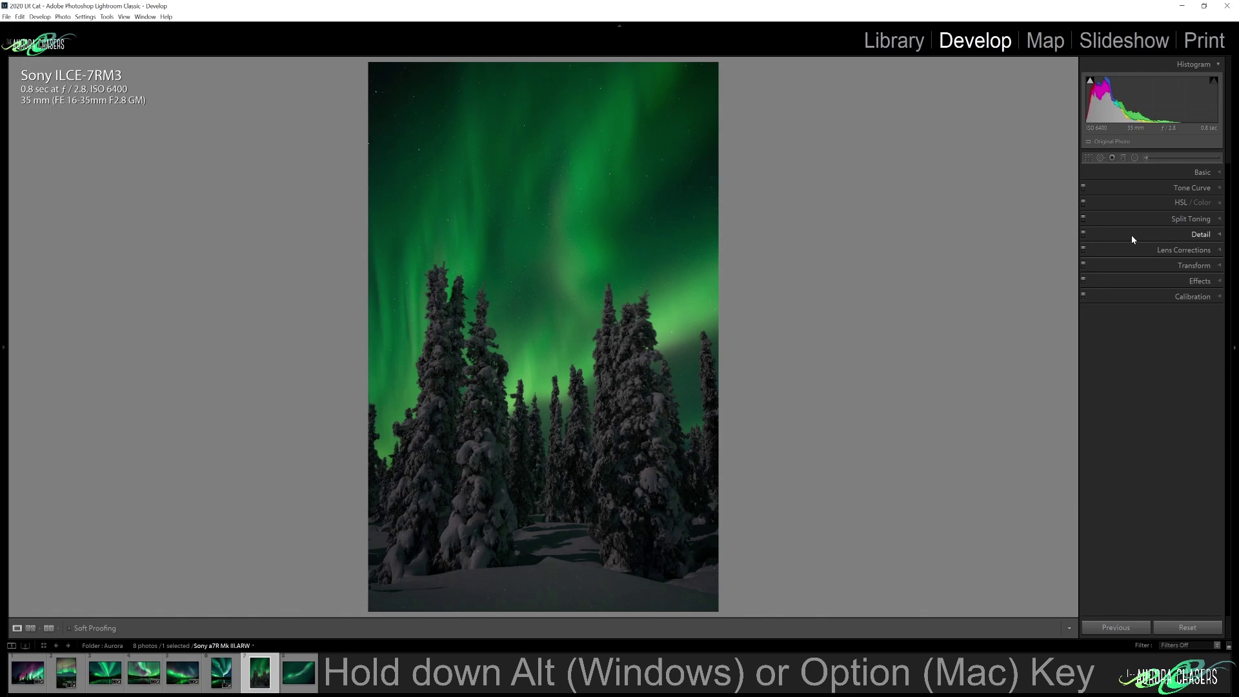
left_click(1154, 173)
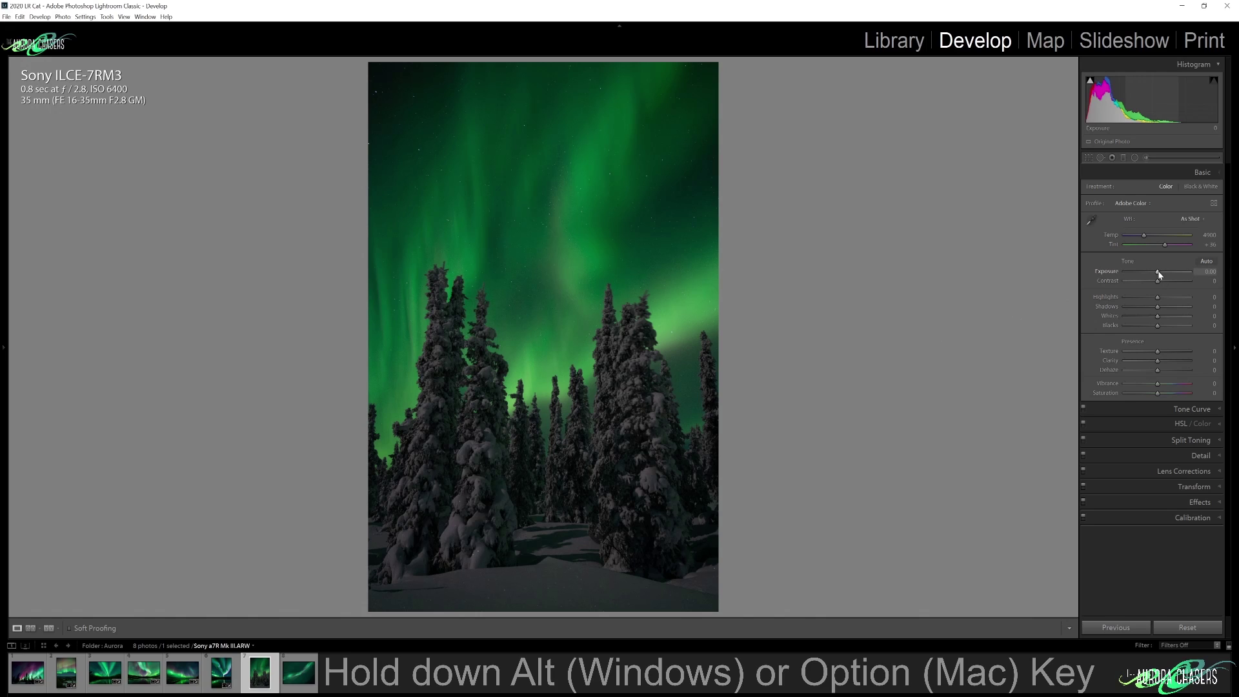
left_click_drag(1159, 274, 1169, 271)
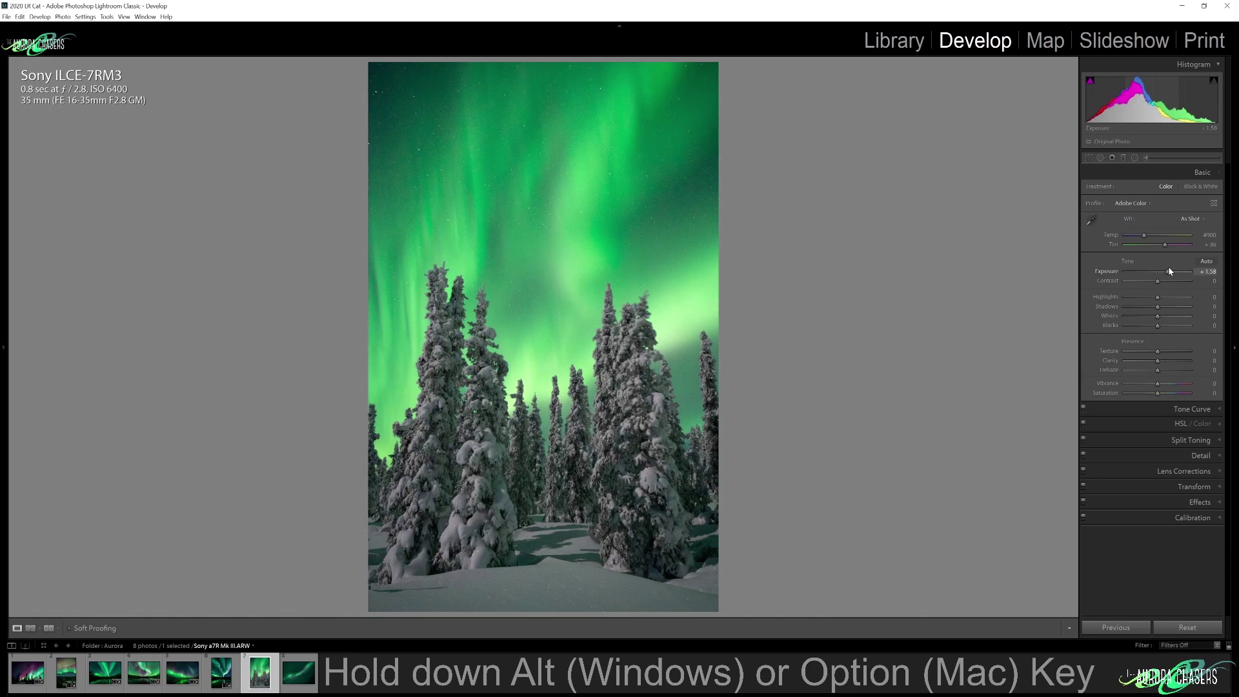
left_click_drag(1168, 268, 1168, 267)
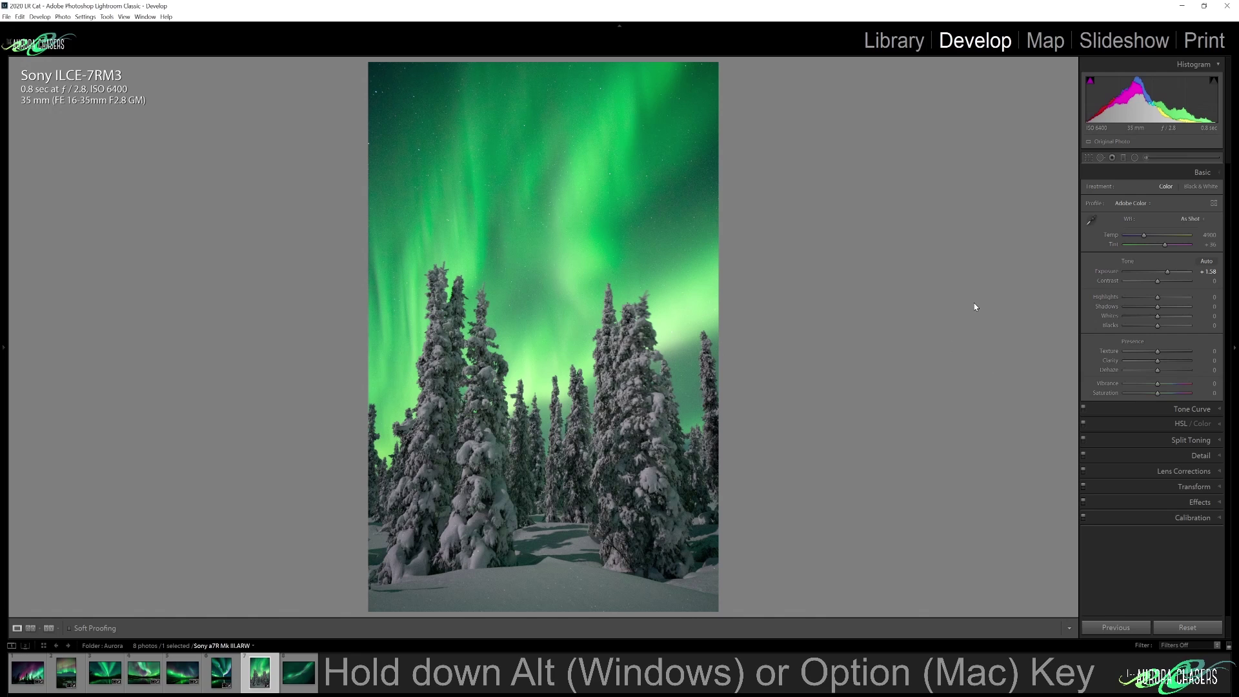
- Straighten the snowy trees photo slightly with the crop tool and set its Contrast to +27
left_click(1088, 157)
left_click_drag(869, 234, 874, 236)
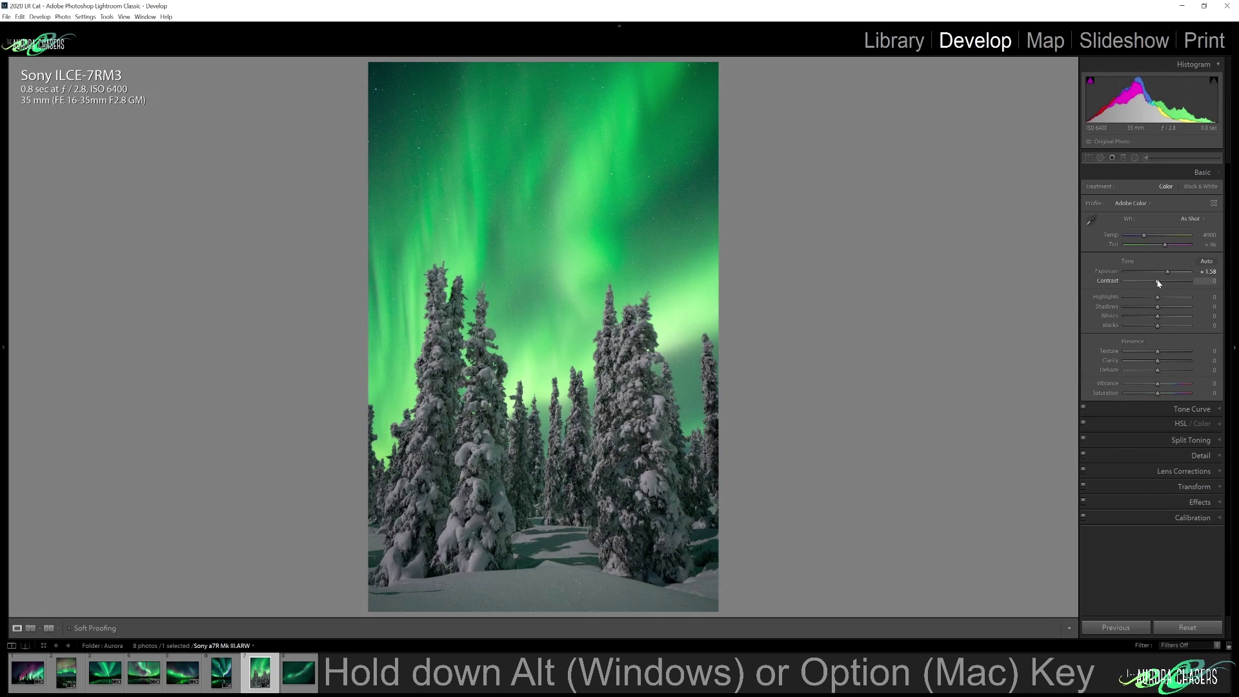
mouse_move(1157, 281)
left_mouse_down()
mouse_move(1218, 286)
mouse_move(1166, 286)
left_mouse_up()
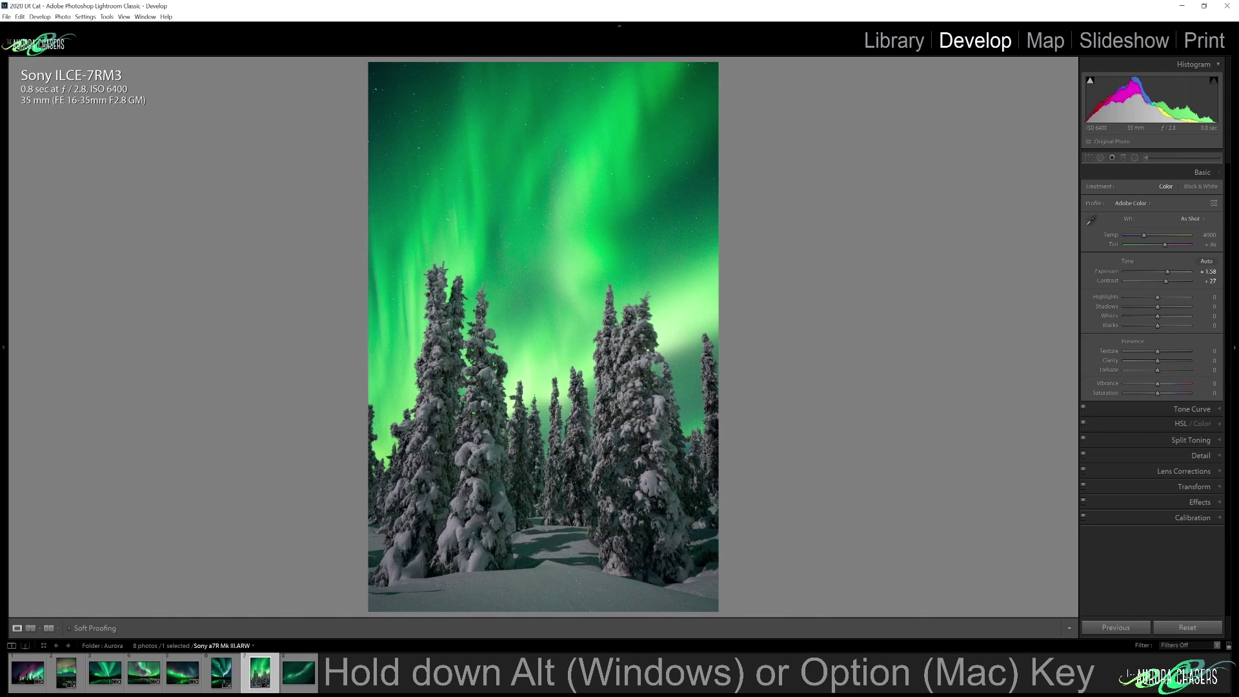
- Set the snowy trees photo's Exposure to +1.73, Highlights to +4, Shadows to +15 and Blacks to -52
left_click_drag(1158, 326, 1168, 274)
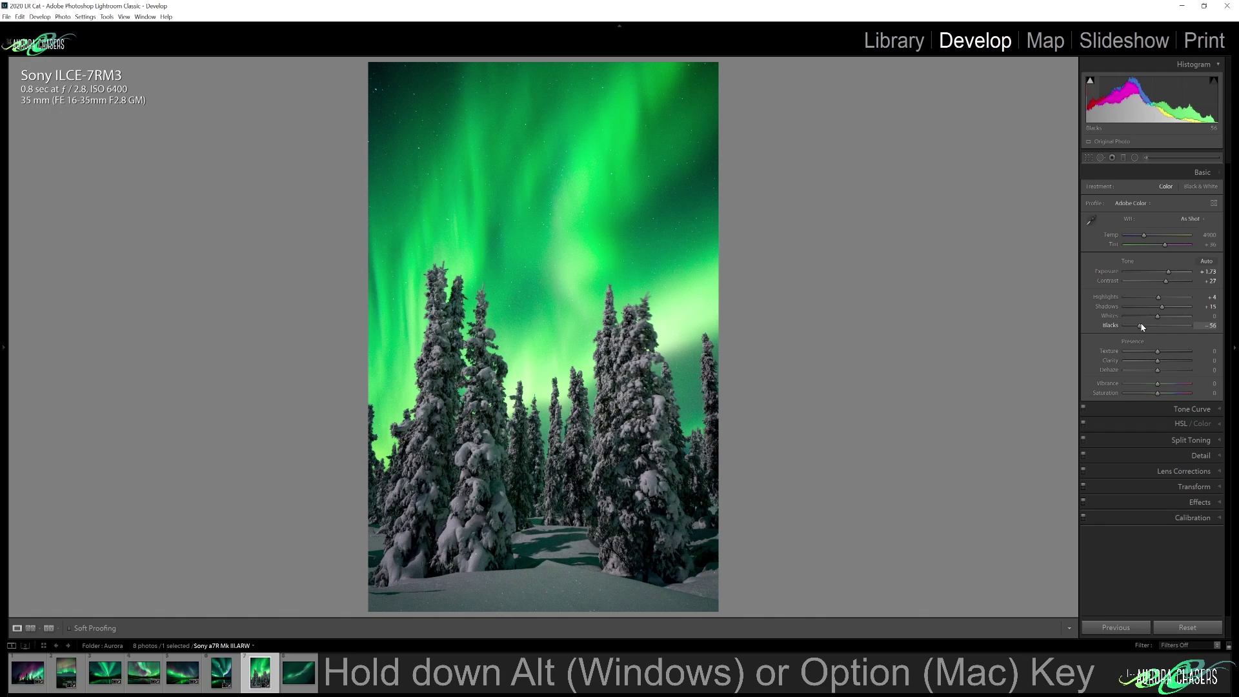
left_click_drag(1143, 327, 1137, 327)
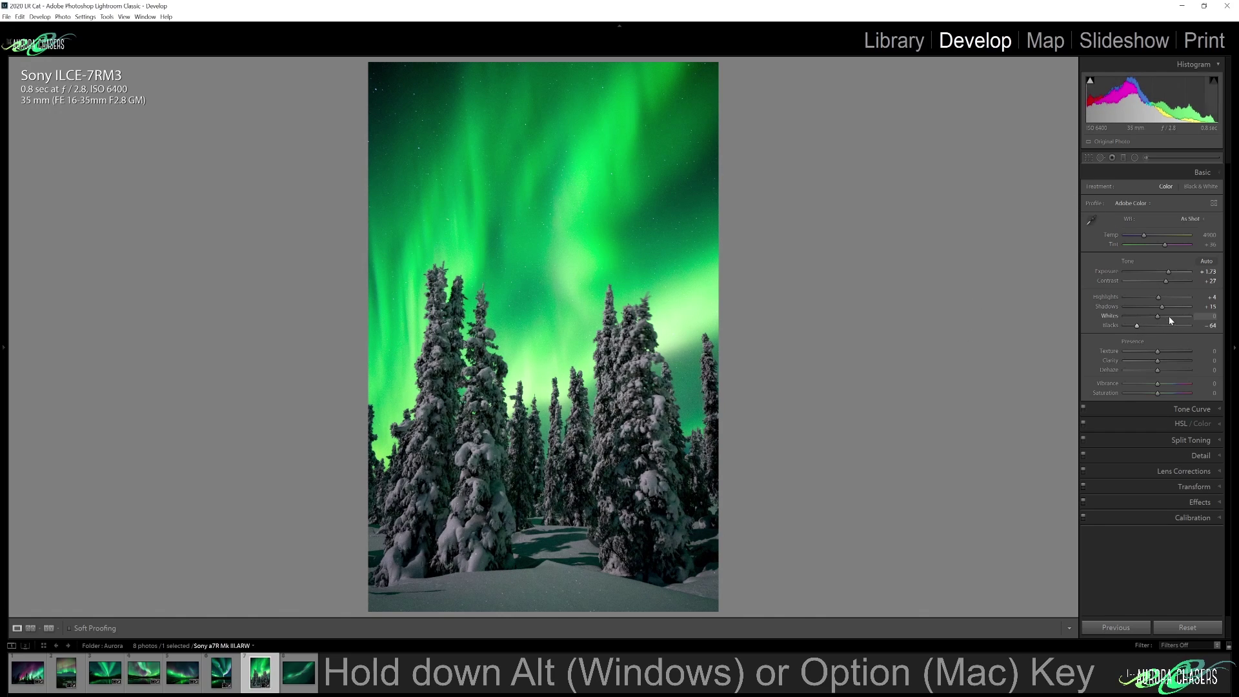
left_click_drag(1140, 327, 1143, 325)
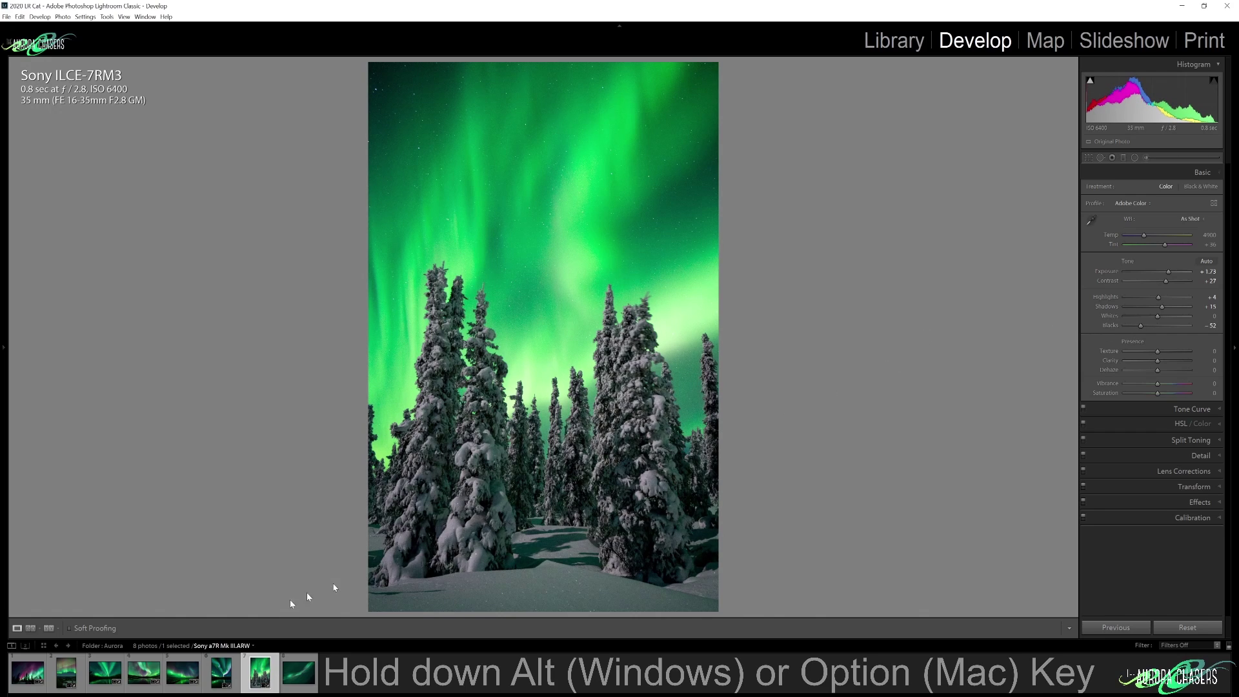
- Compare the snowy trees photo before and after side by side, and inspect the sky above the treetops close up
left_click(49, 628)
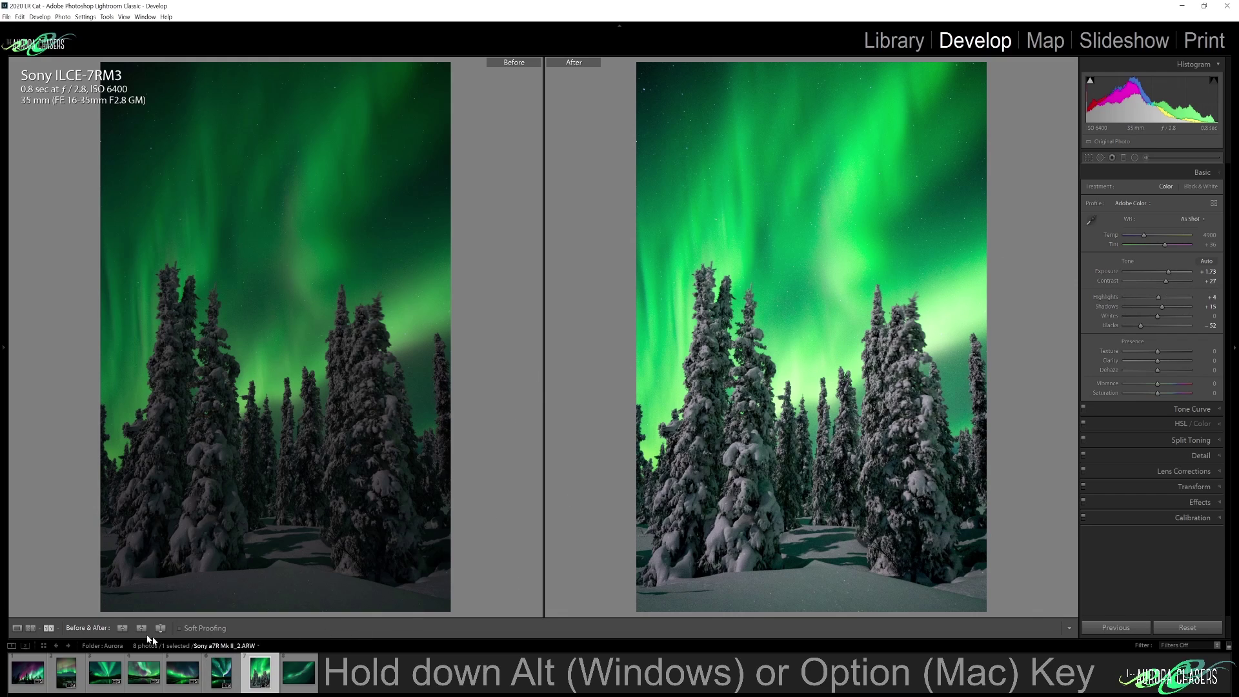
left_click(17, 628)
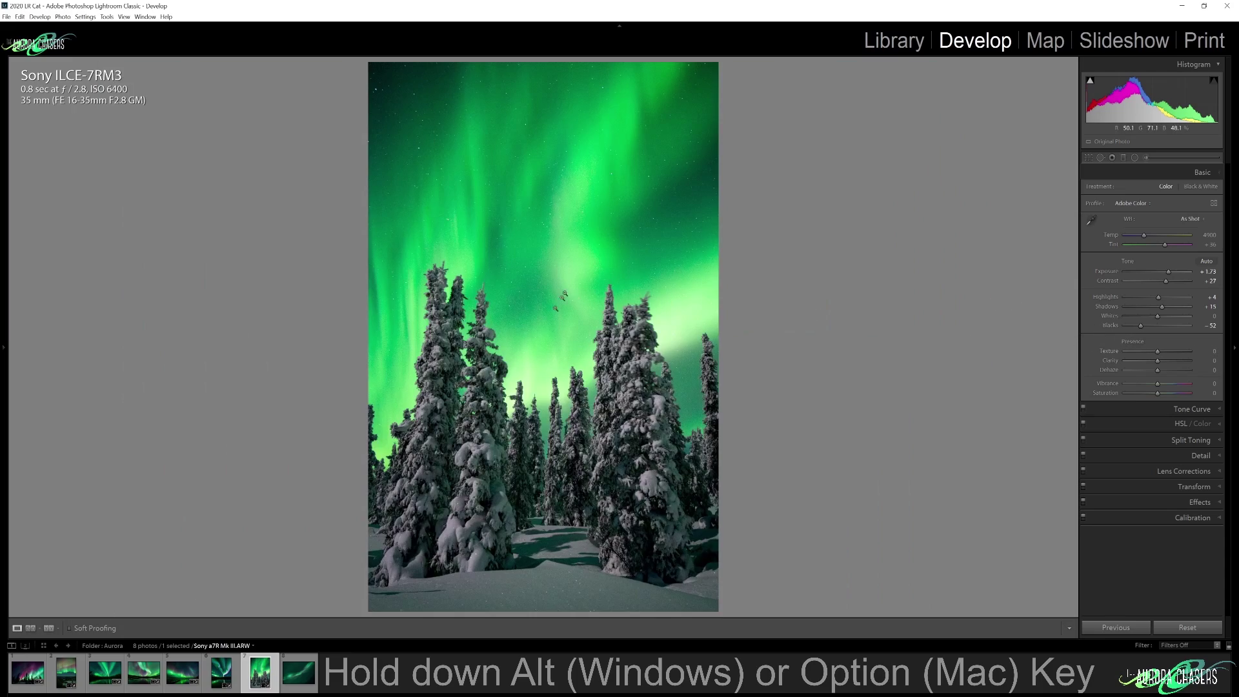
left_click(575, 273)
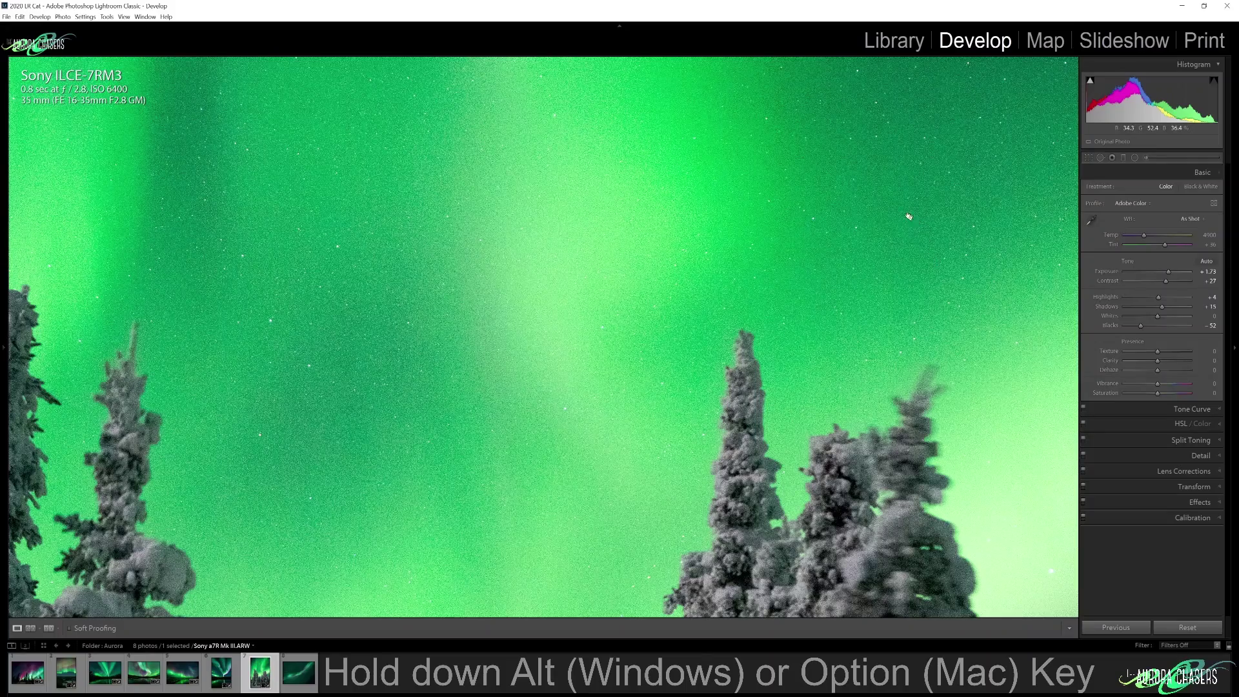
left_click_drag(907, 216, 864, 358)
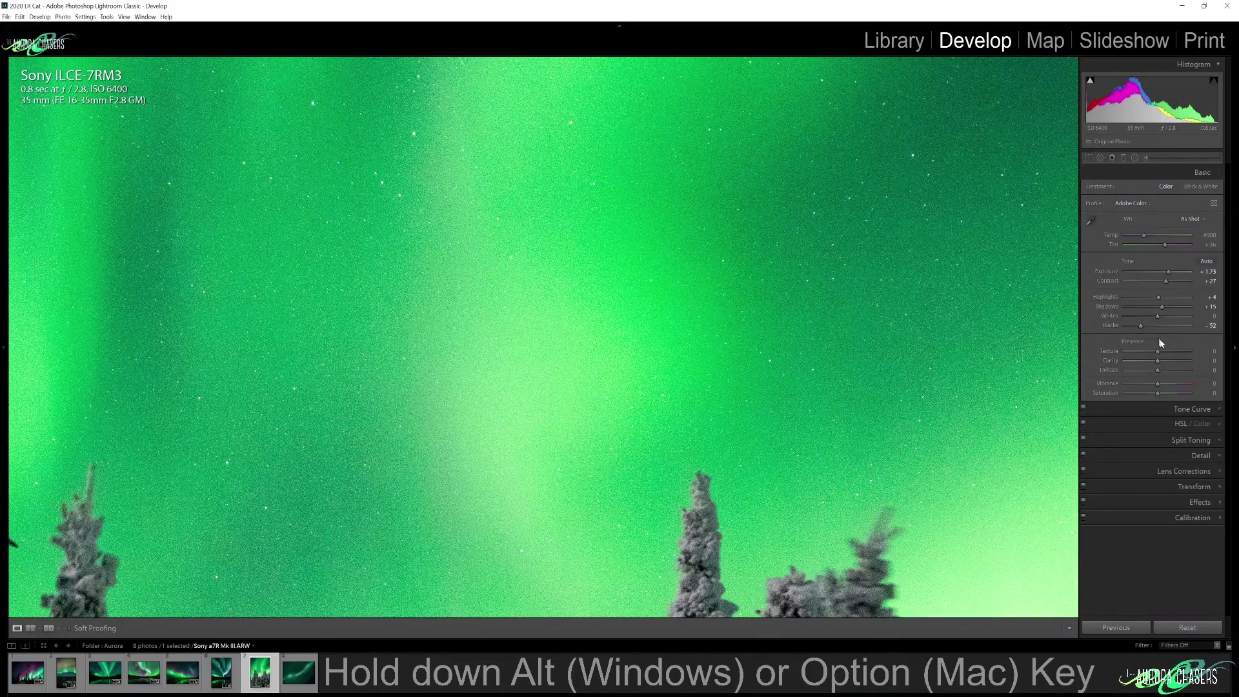
- Set the snowy trees photo's luminance noise reduction to 38 and its sharpening to Amount 90, Radius 0.5 and Masking 97
left_click_drag(1156, 353, 1153, 356)
left_click(1142, 455)
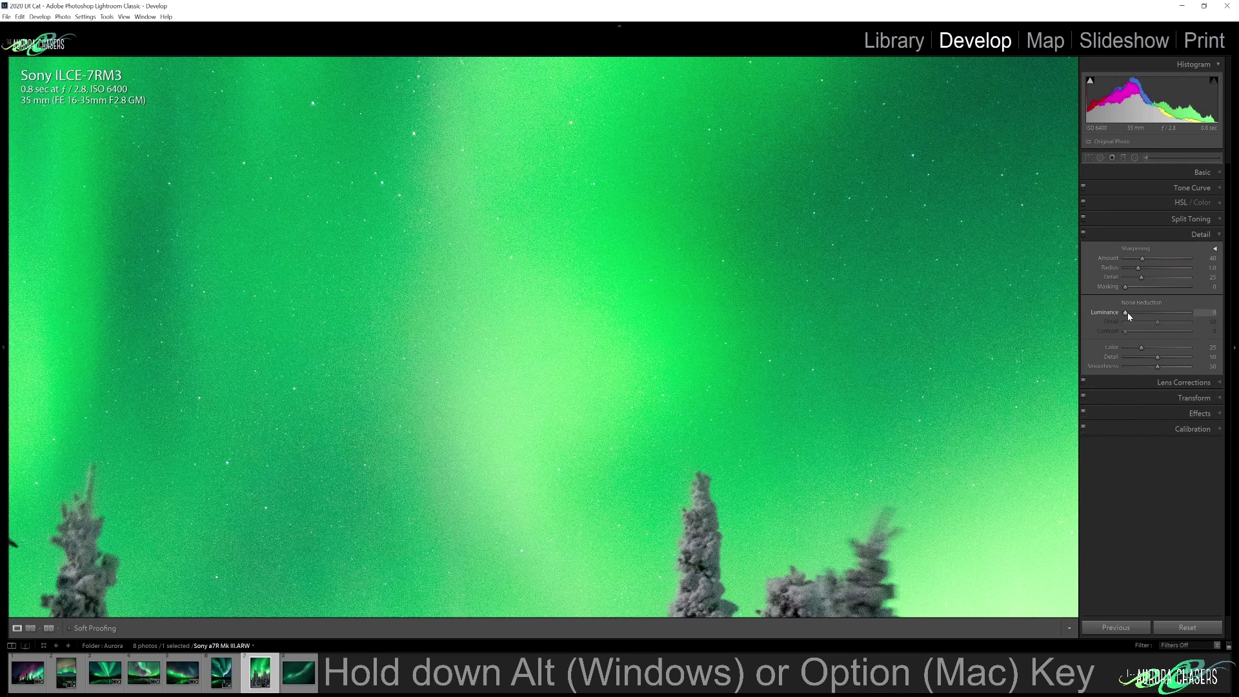
left_click_drag(1128, 313, 1150, 314)
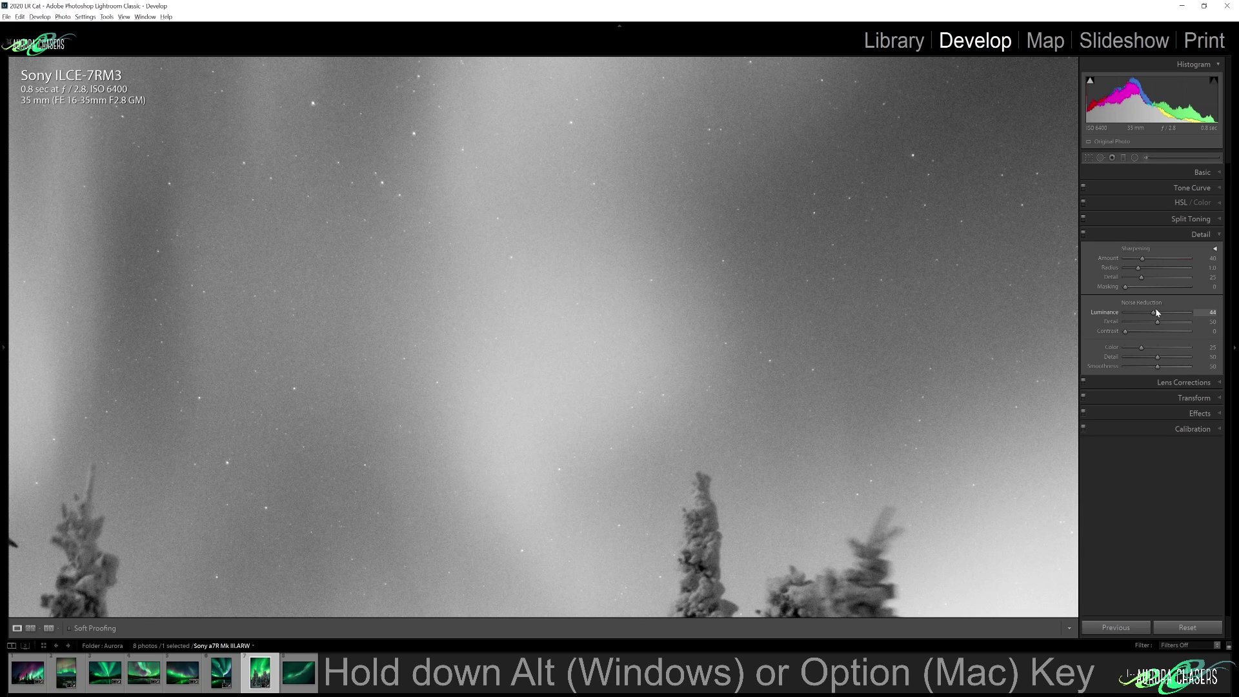
left_click_drag(1153, 312, 1153, 319)
left_click_drag(777, 490, 744, 462)
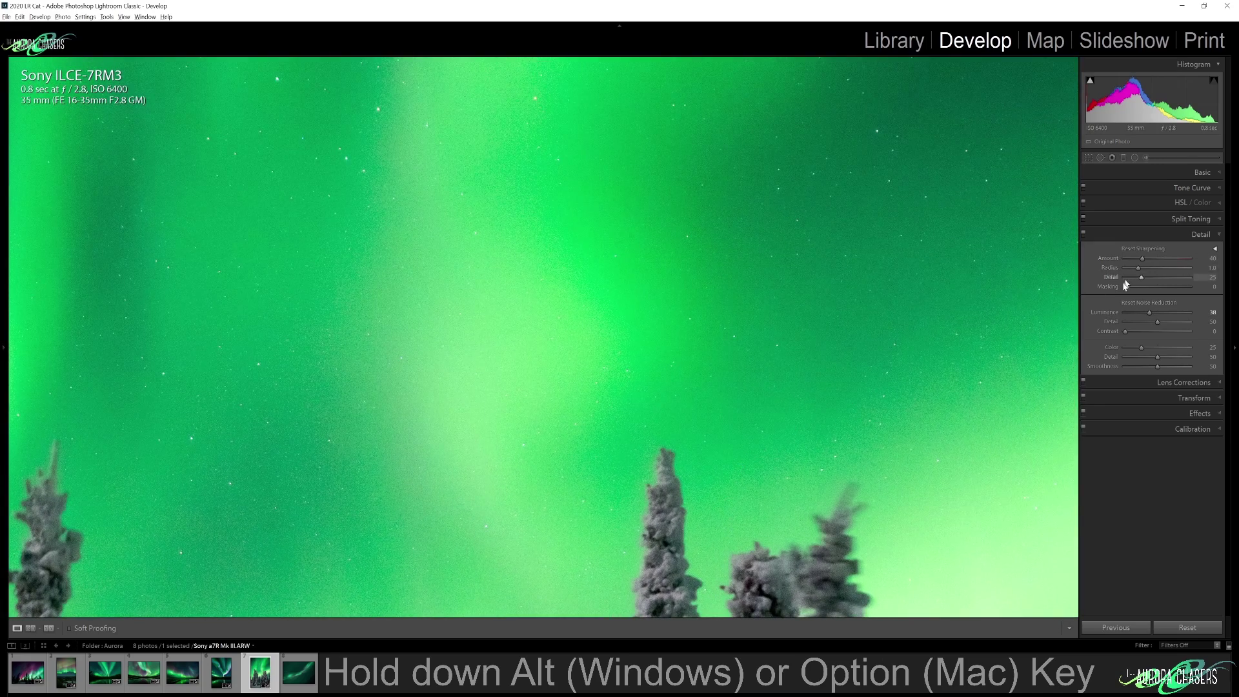
left_click_drag(1128, 288, 1165, 258)
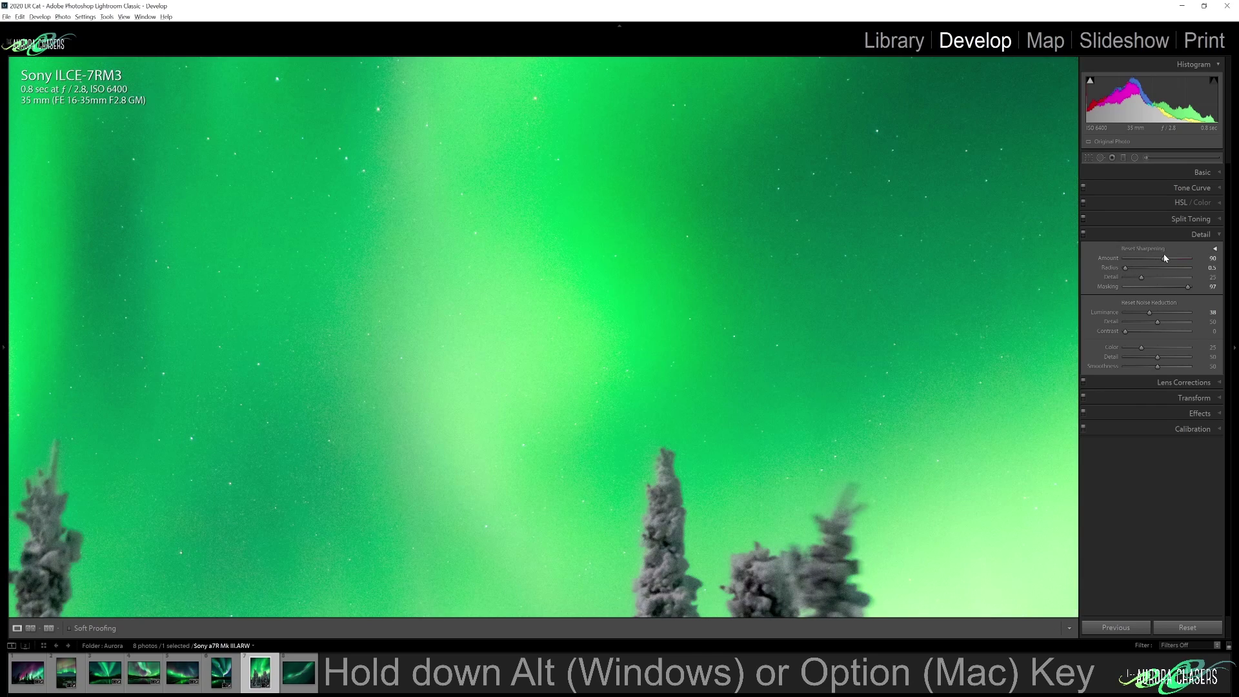
left_click(856, 305)
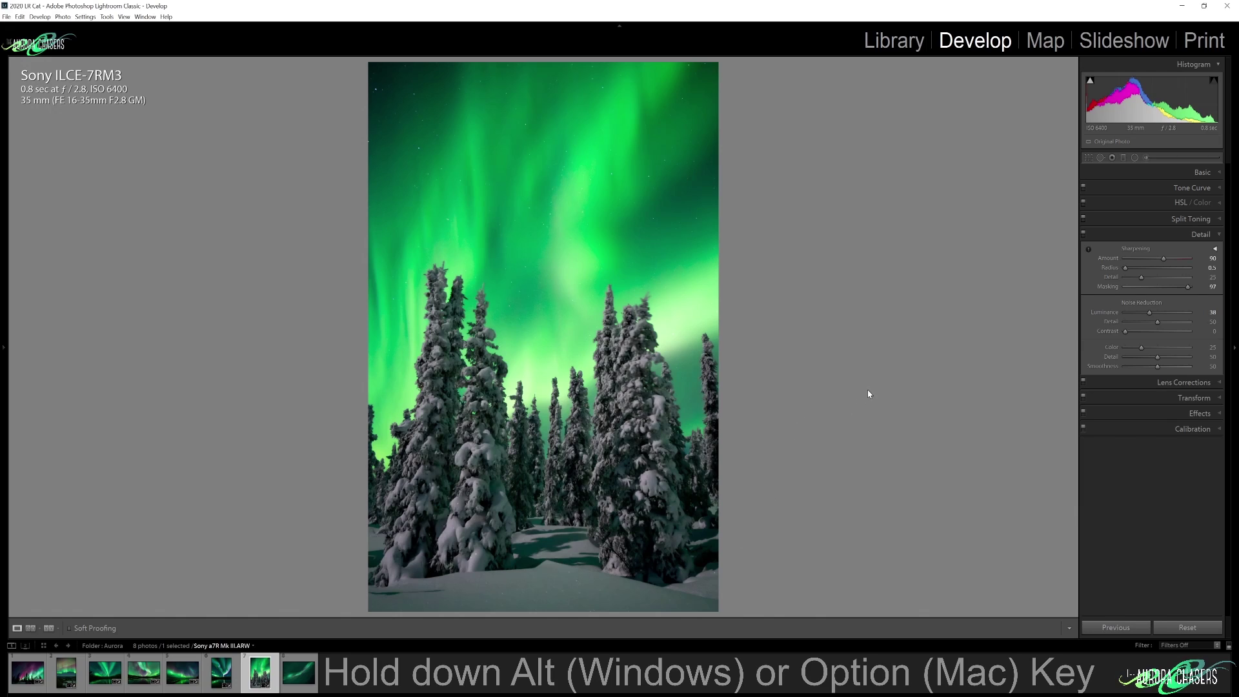
- Open the aurora photo Sony a7III.ARW, show its file name and dimensions overlay, and set its Exposure to +0.38
left_click(298, 672)
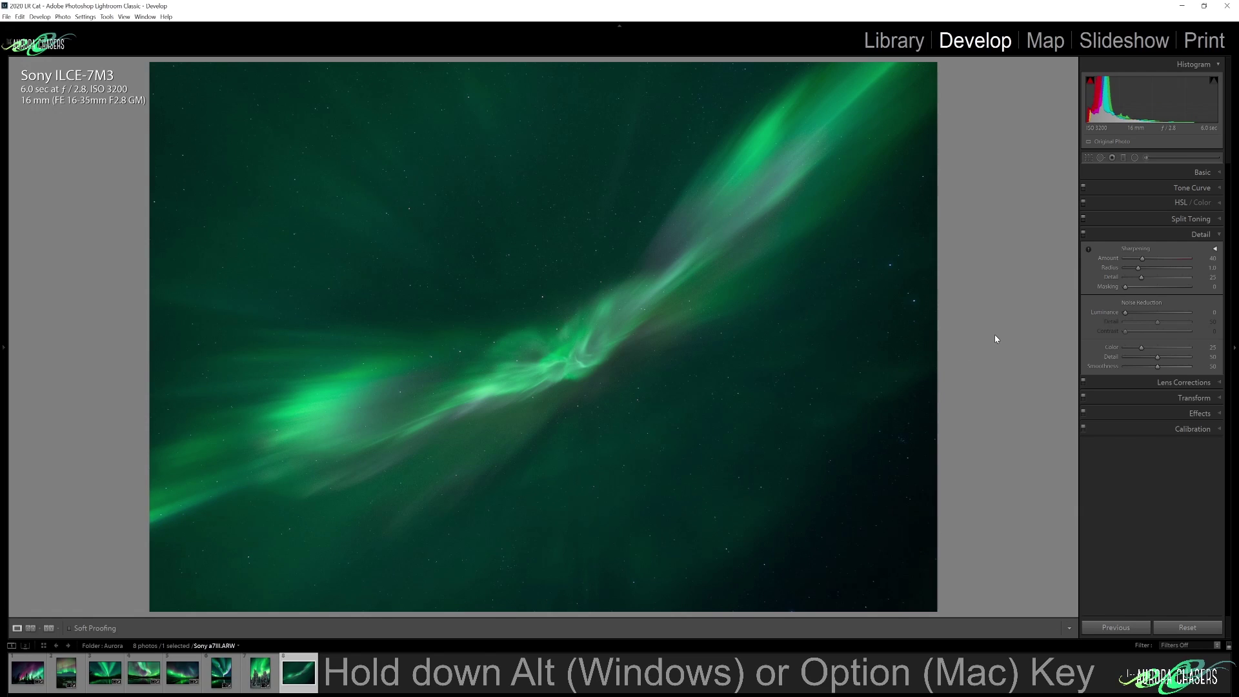
key("i")
key("i")
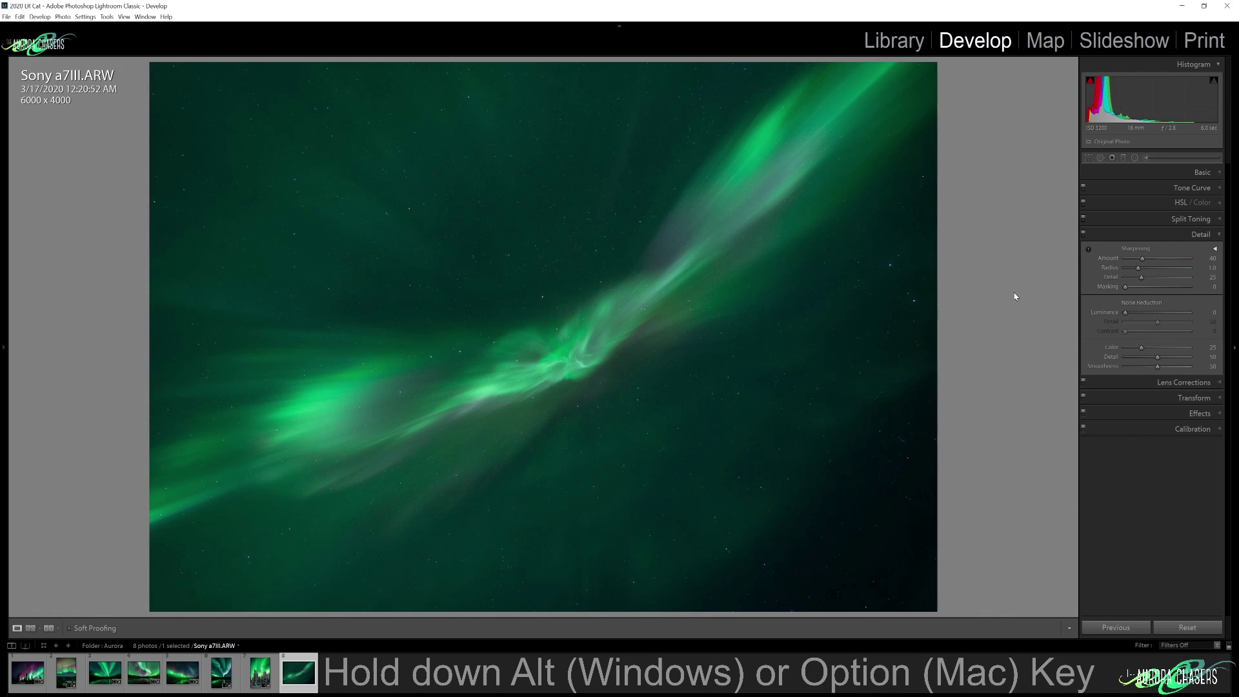
left_click(1144, 173)
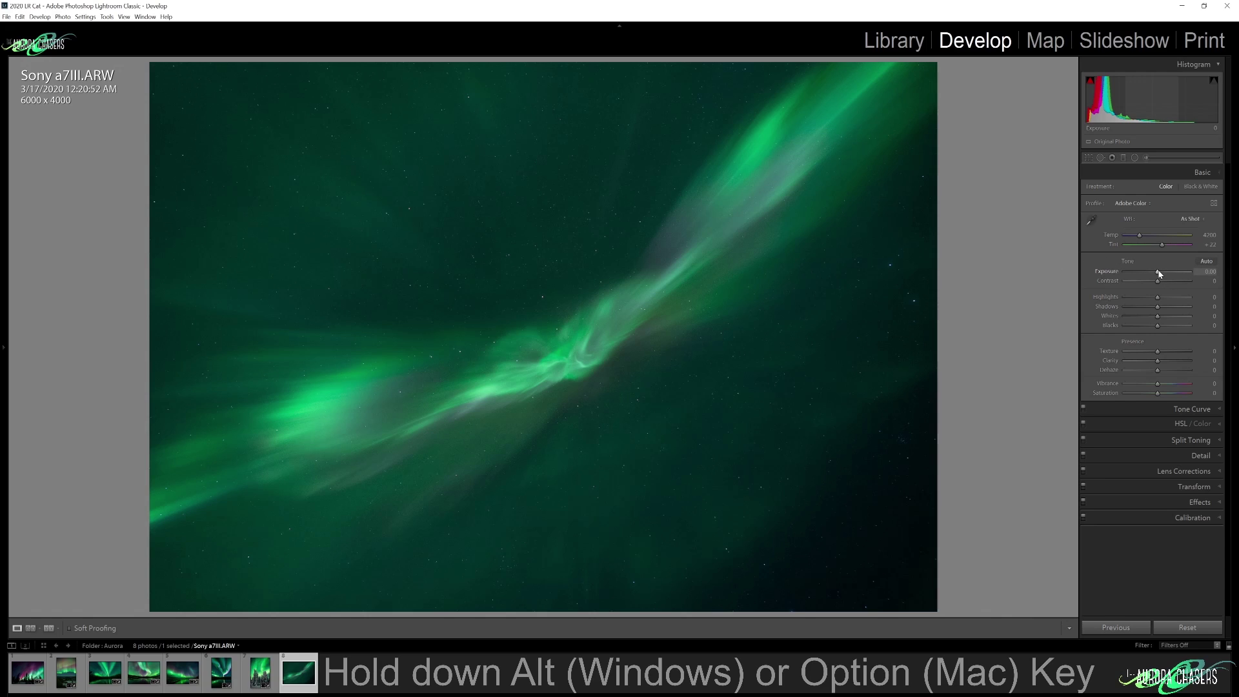
left_click_drag(1160, 273, 1161, 274)
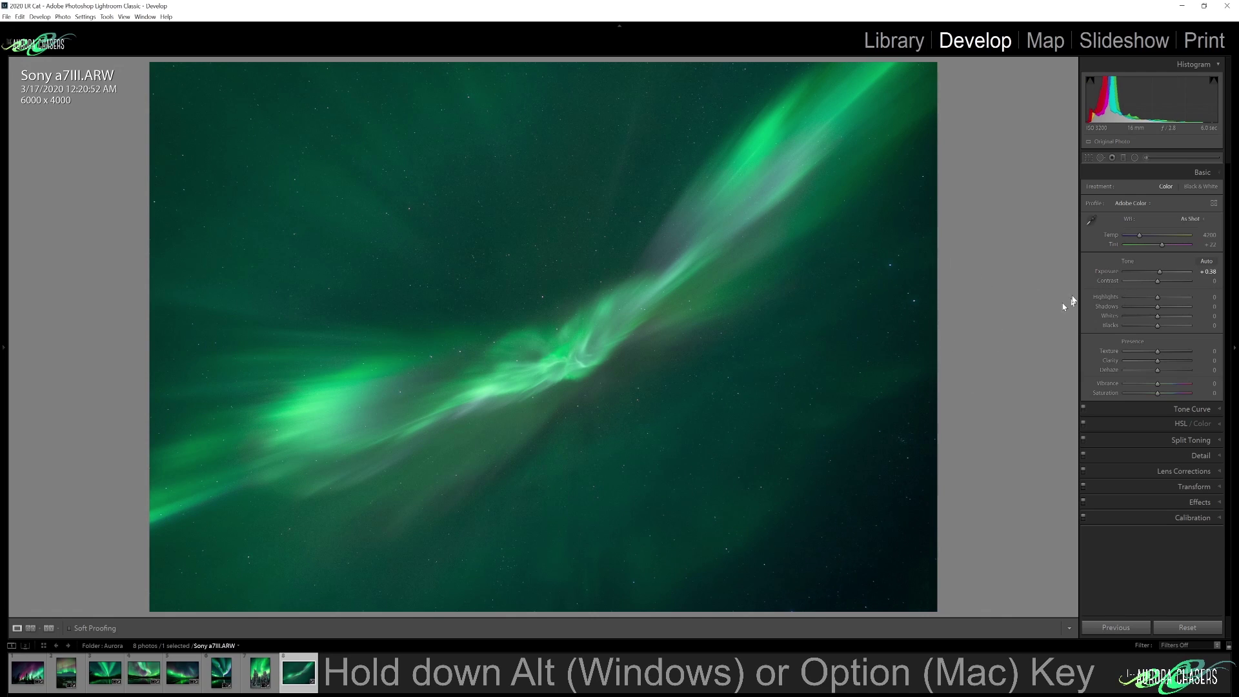
- Set the Sony a7III photo's Contrast to +71, Highlights to -13, Blacks to -7 and Vibrance to +22
left_click_drag(1157, 281, 1157, 328)
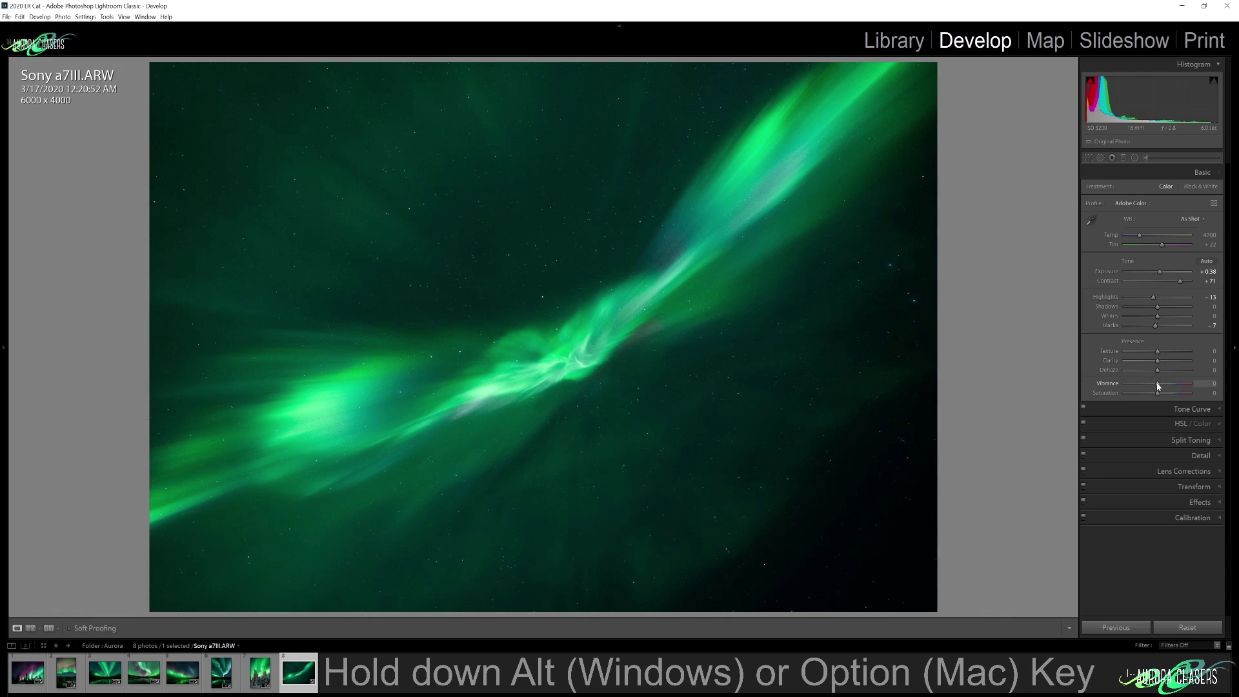
left_click_drag(1158, 383, 1168, 381)
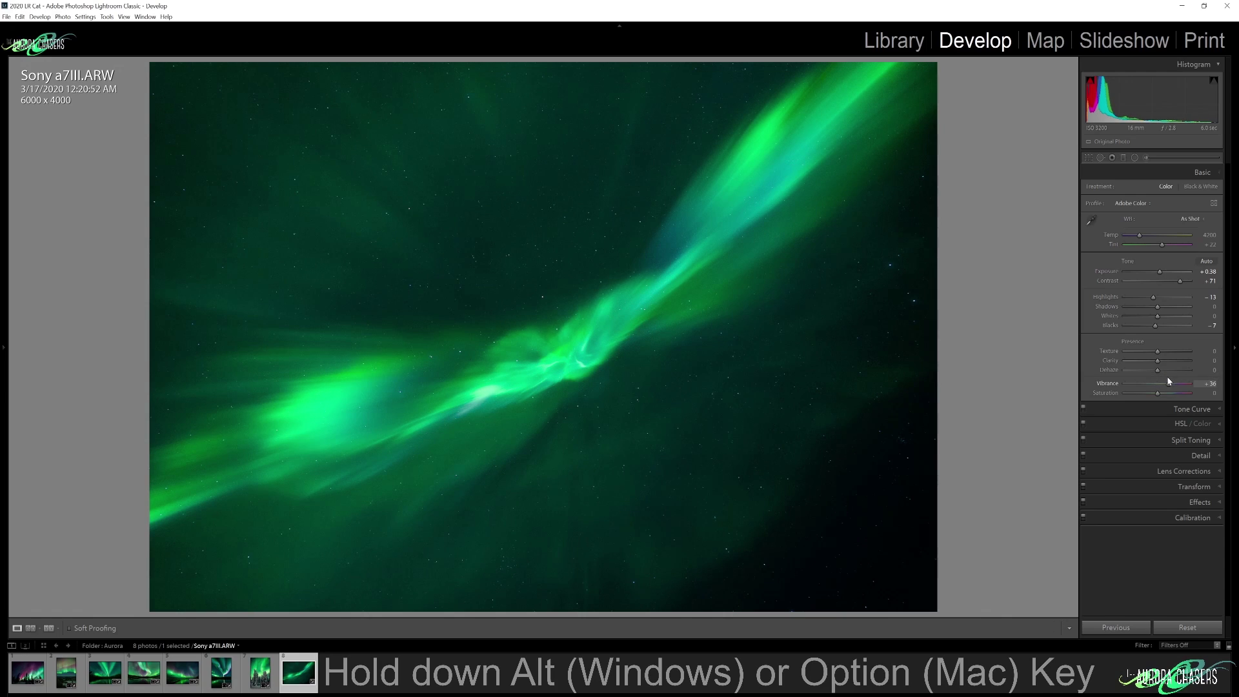
left_click_drag(1169, 376, 1165, 379)
left_click_drag(1164, 381, 1164, 381)
- Show the camera settings overlay, set luminance noise reduction to 25, and sharpen with Amount 100, Radius 0.5 and Masking 87
key("i")
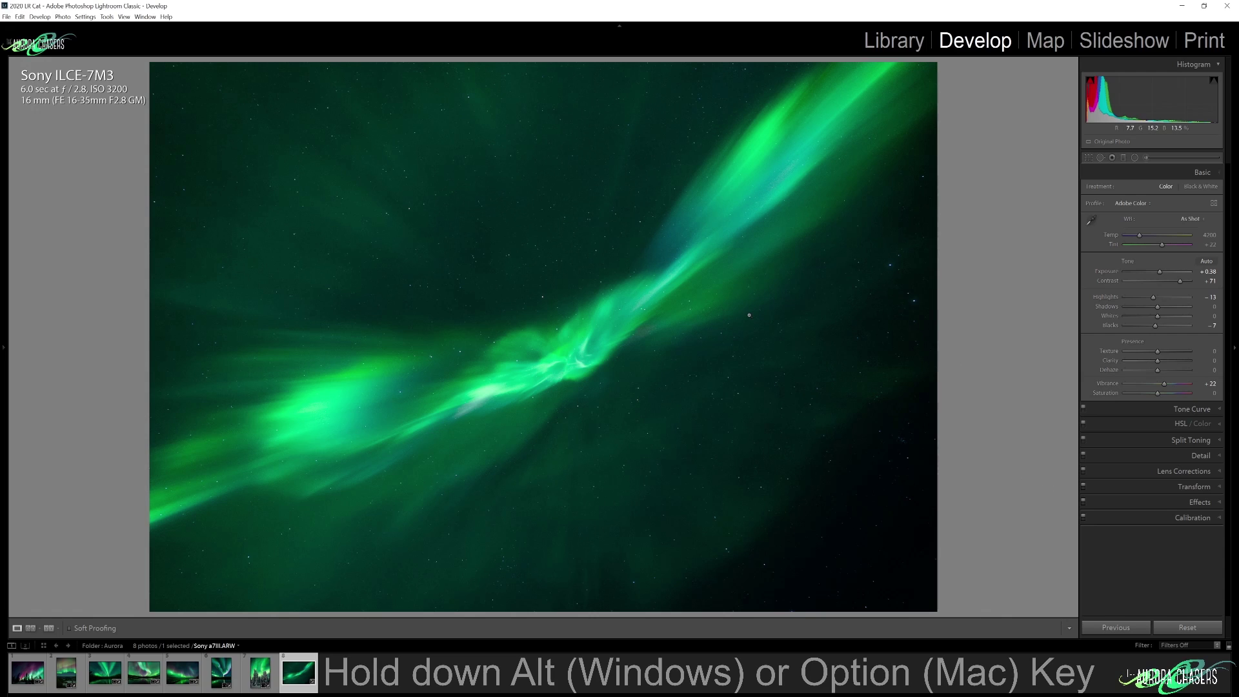
left_click(779, 344)
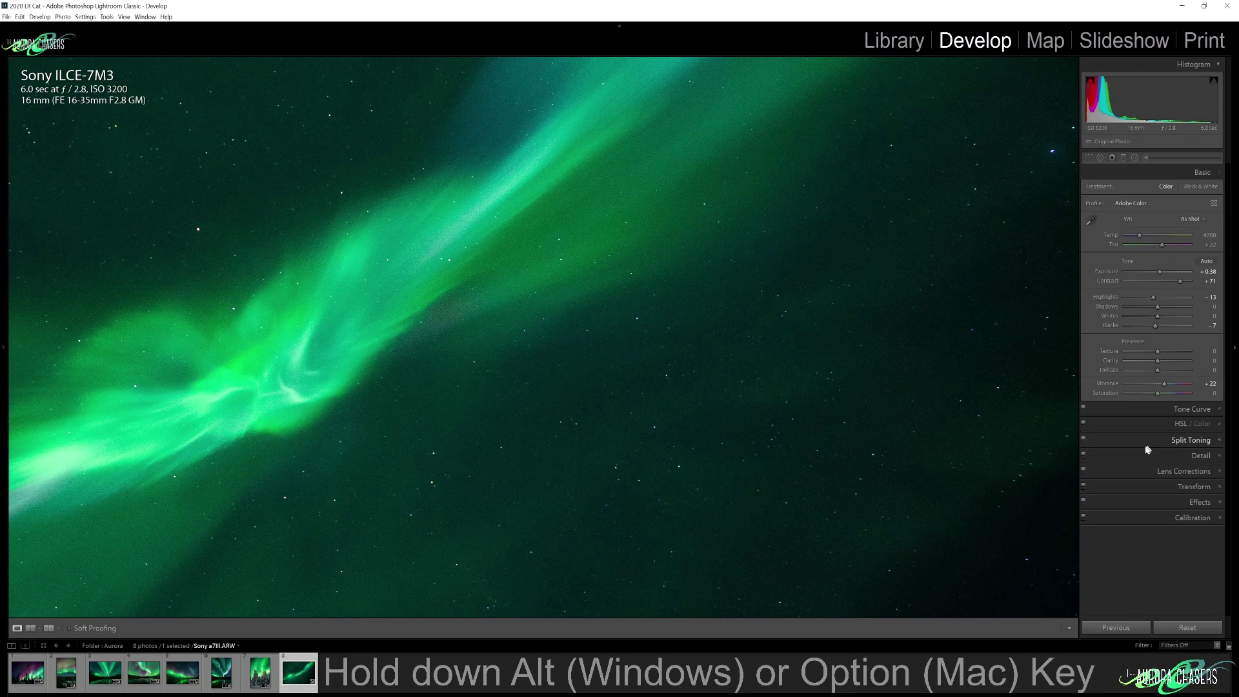
left_click_drag(1160, 354, 1155, 351)
left_click(1146, 453)
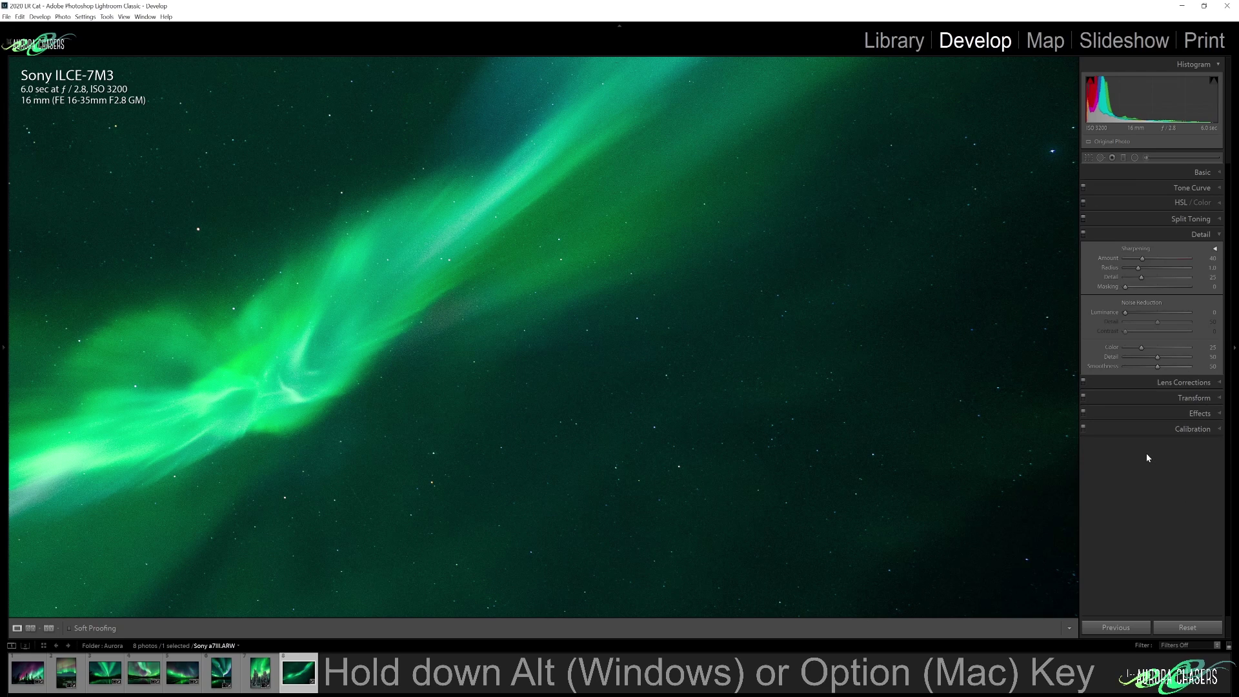
key("alt")
left_click_drag(1128, 315, 1128, 316)
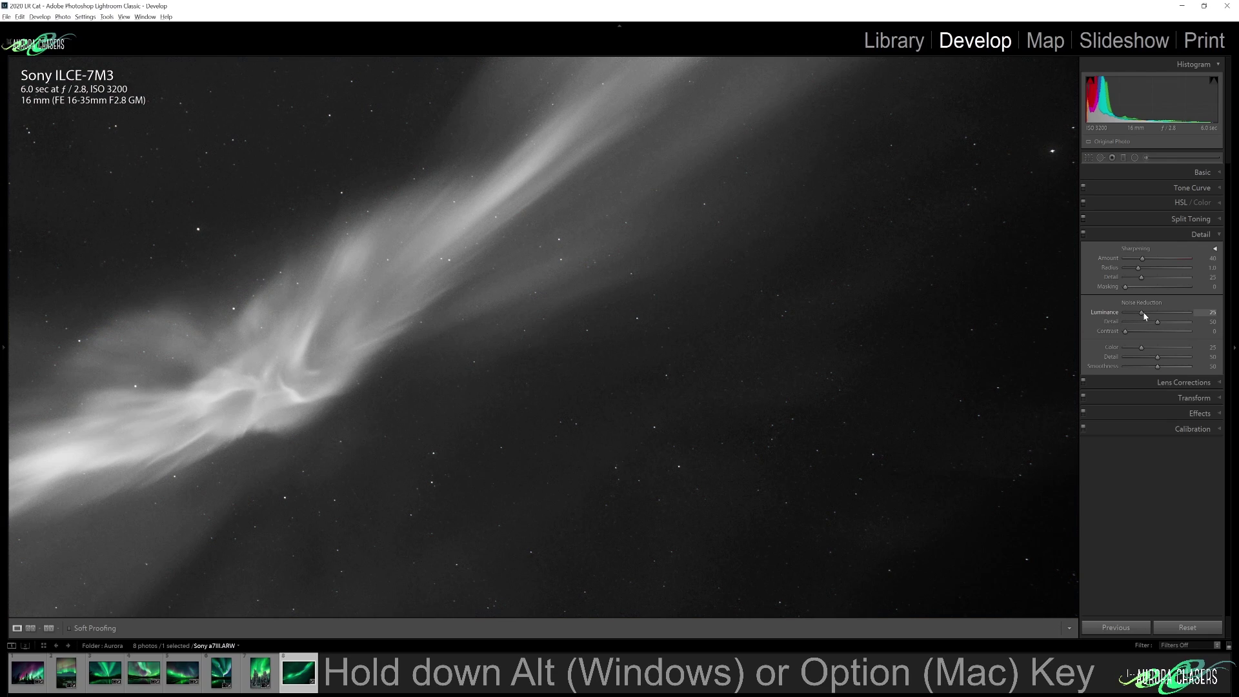
left_click_drag(1144, 315, 1176, 260)
left_click(1139, 268, "alt")
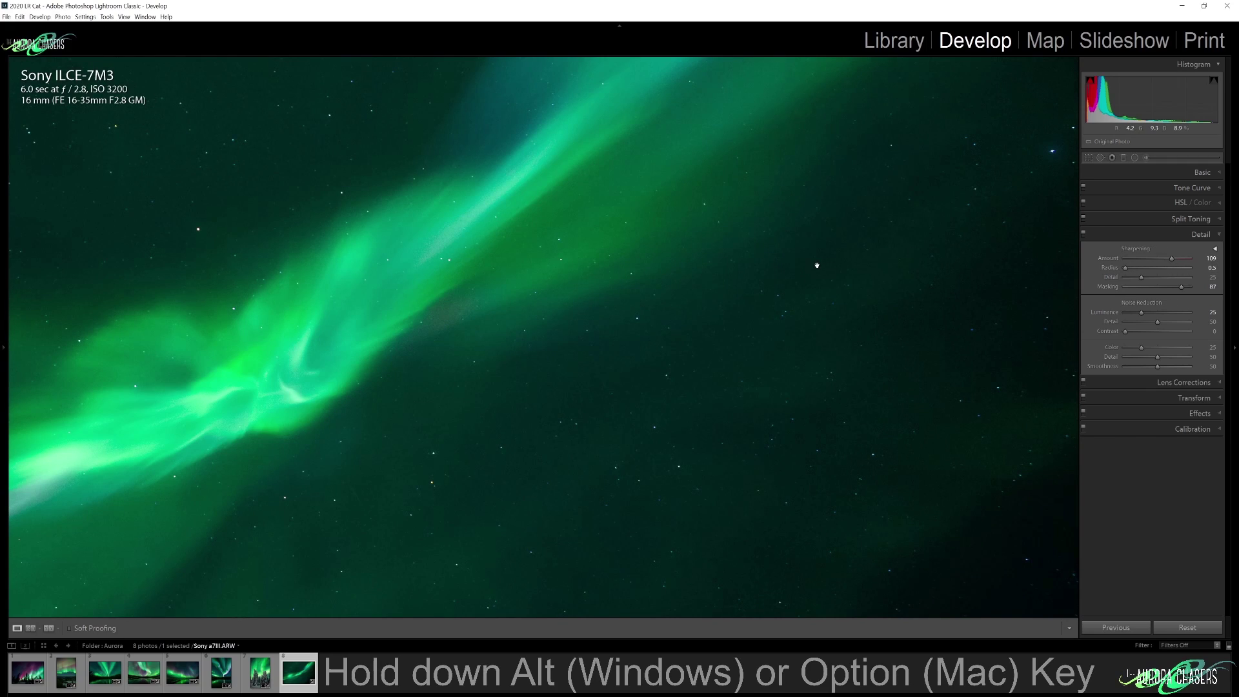
left_click(1160, 233)
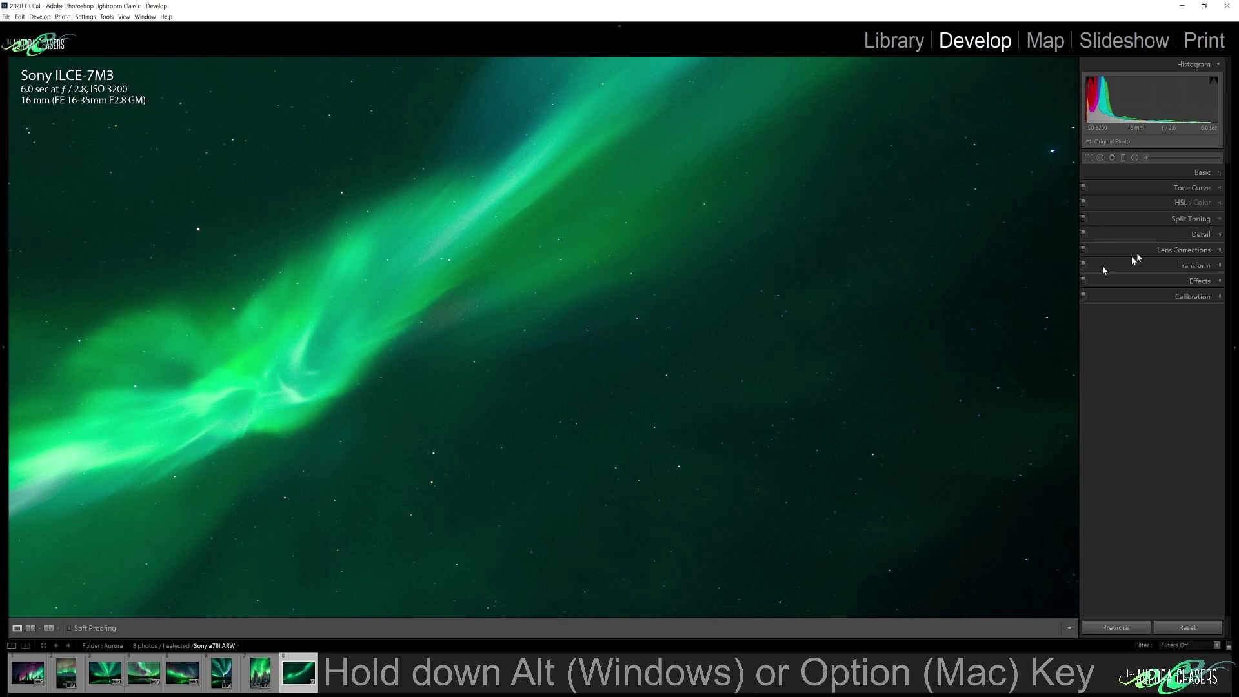
left_click(779, 316)
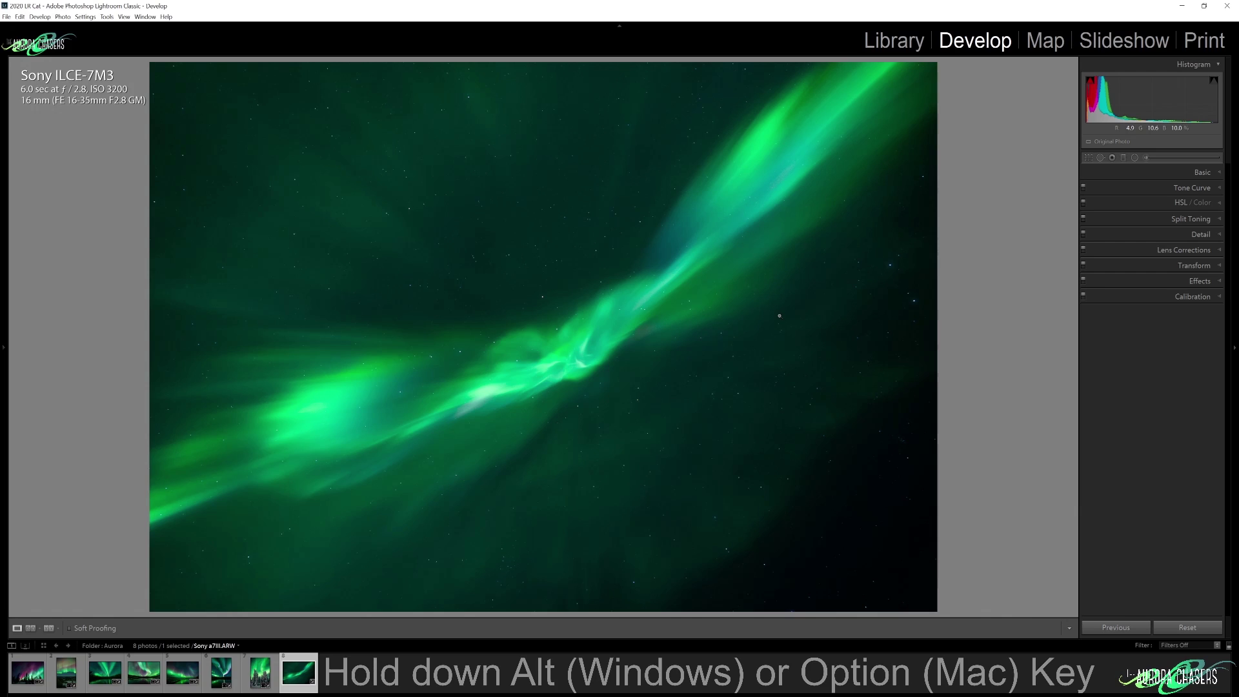